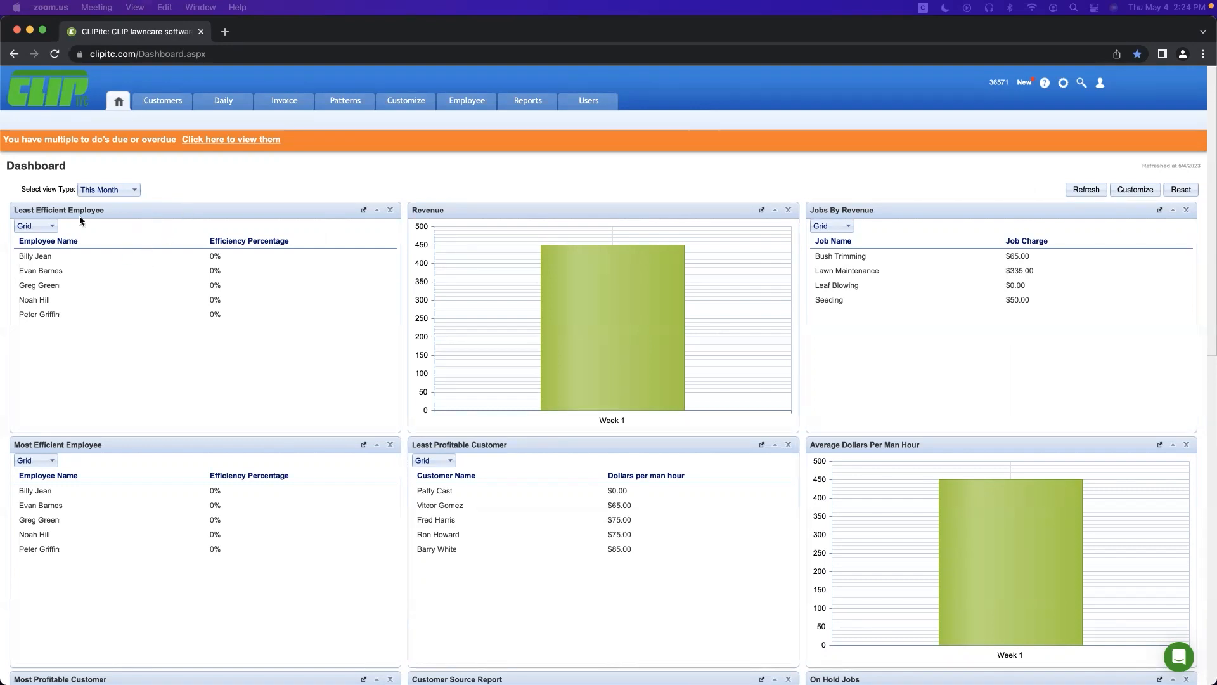
Step: Check the dashboard period choices and keep This Month
{"action": "left_click", "coordinate": [118, 191]}
{"action": "left_click", "coordinate": [116, 189]}
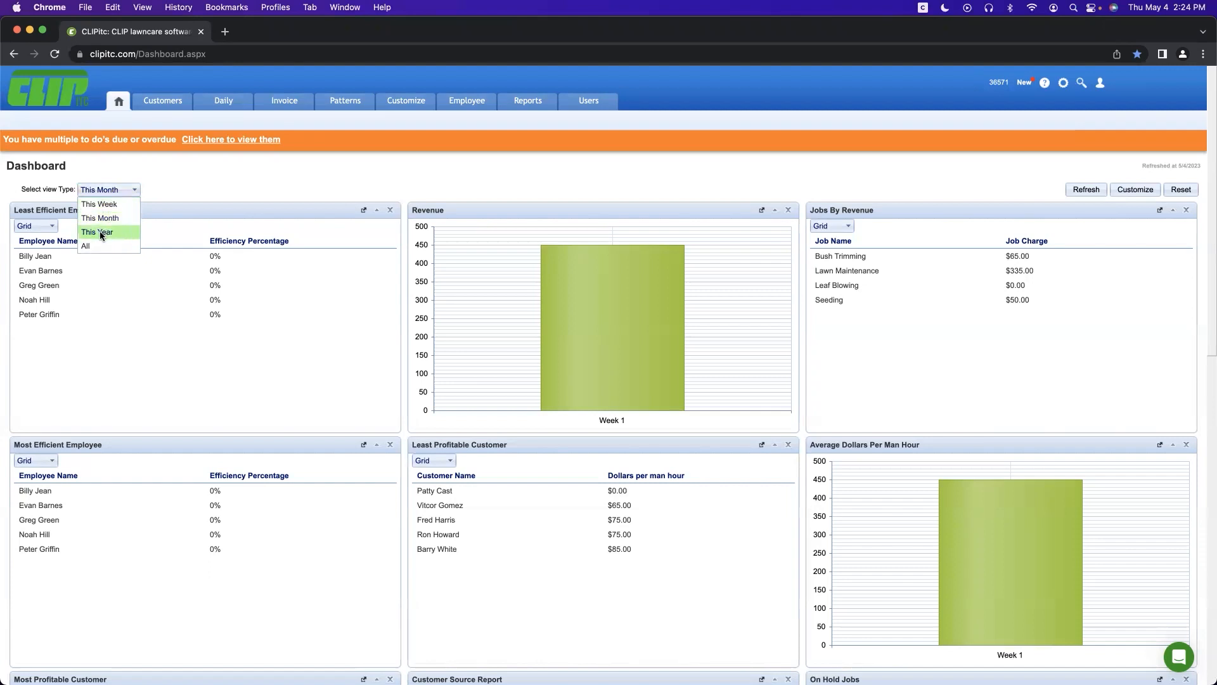
{"action": "left_click", "coordinate": [188, 188]}
Step: Drag the Revenue widget to show rearranging, then bring up the help messenger
{"action": "mouse_move", "coordinate": [541, 255]}
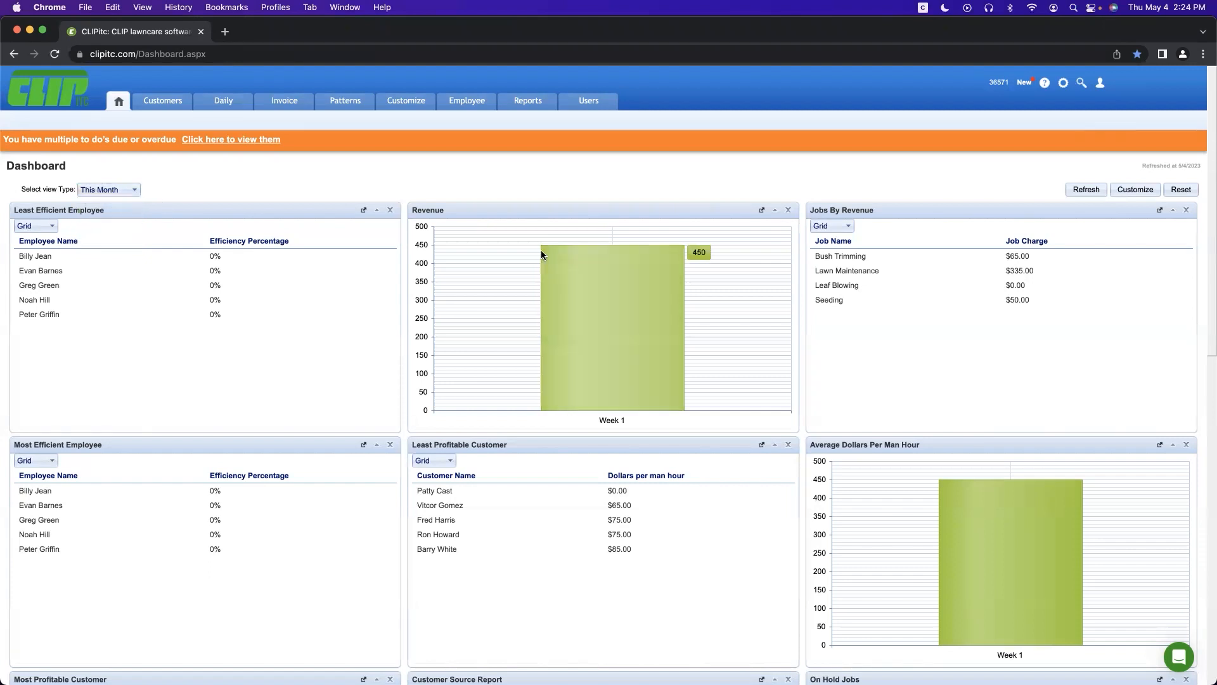
{"action": "mouse_move", "coordinate": [507, 209]}
{"action": "left_mouse_down"}
{"action": "mouse_move", "coordinate": [508, 454]}
{"action": "mouse_move", "coordinate": [519, 217]}
{"action": "left_mouse_up"}
{"action": "scroll", "coordinate": [497, 279], "scroll_direction": "down", "scroll_amount": 1}
{"action": "scroll", "coordinate": [498, 283], "scroll_direction": "up", "scroll_amount": 1}
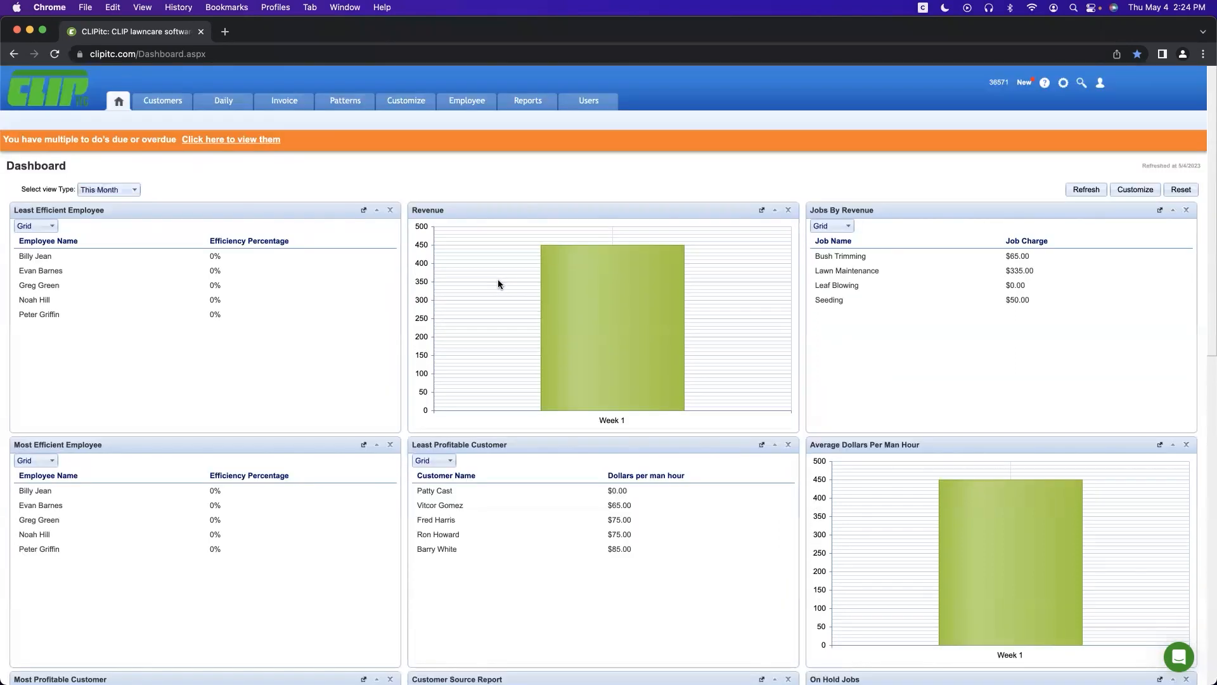
{"action": "left_click", "coordinate": [1179, 659]}
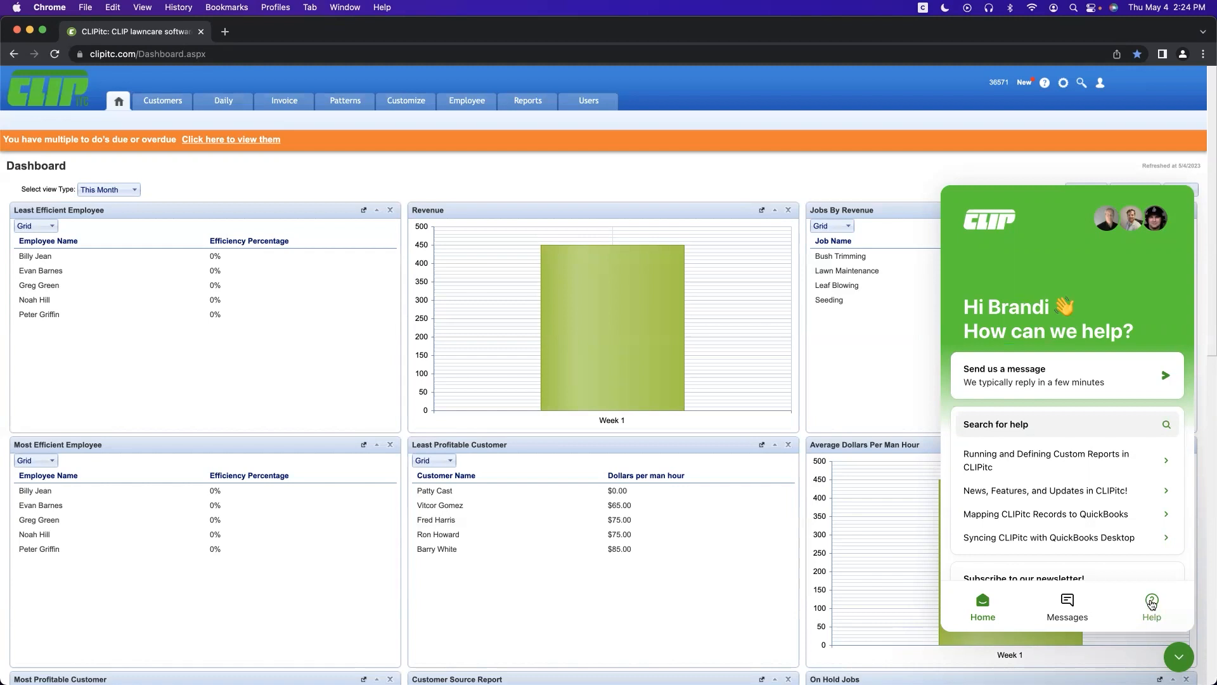
Step: Close the help messenger, then view and dismiss the due to-do list twice
{"action": "left_click", "coordinate": [1176, 663]}
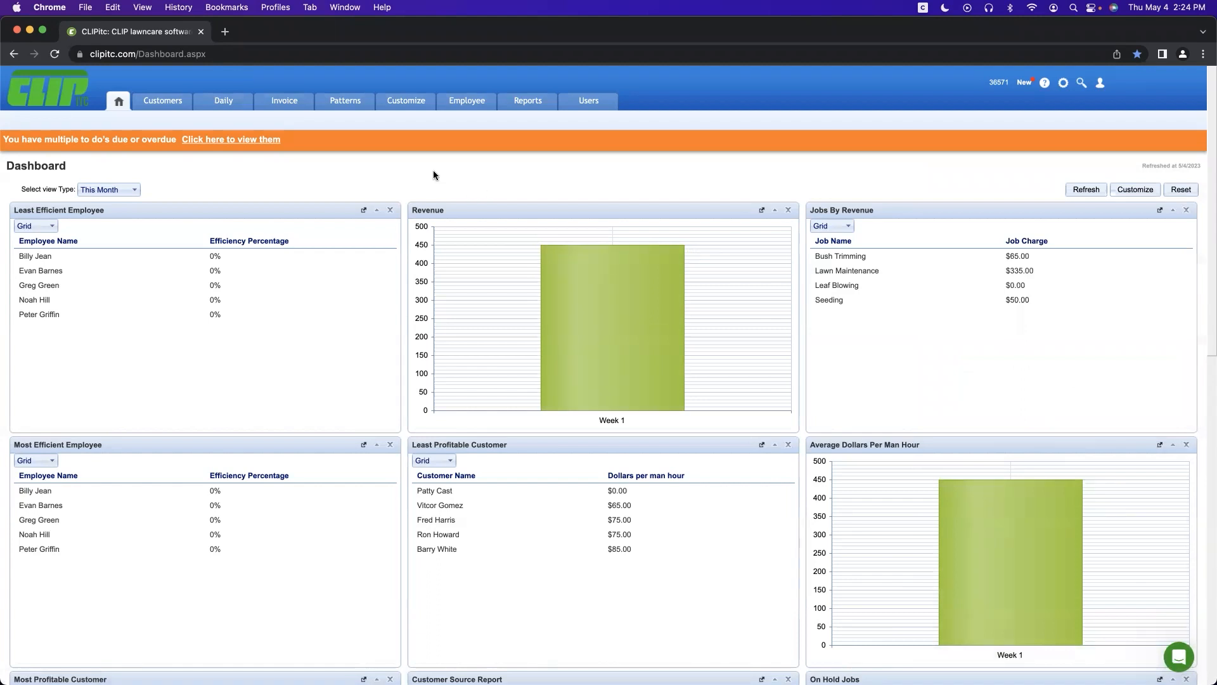
{"action": "left_click", "coordinate": [223, 140]}
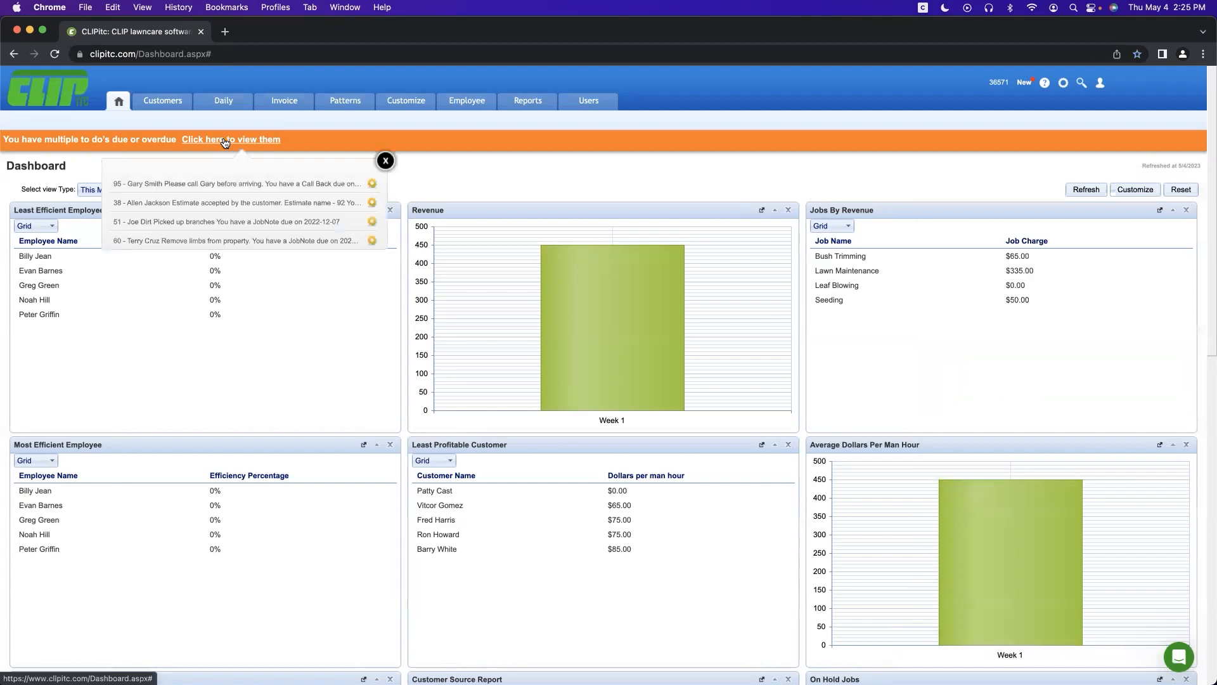
{"action": "left_click", "coordinate": [446, 169]}
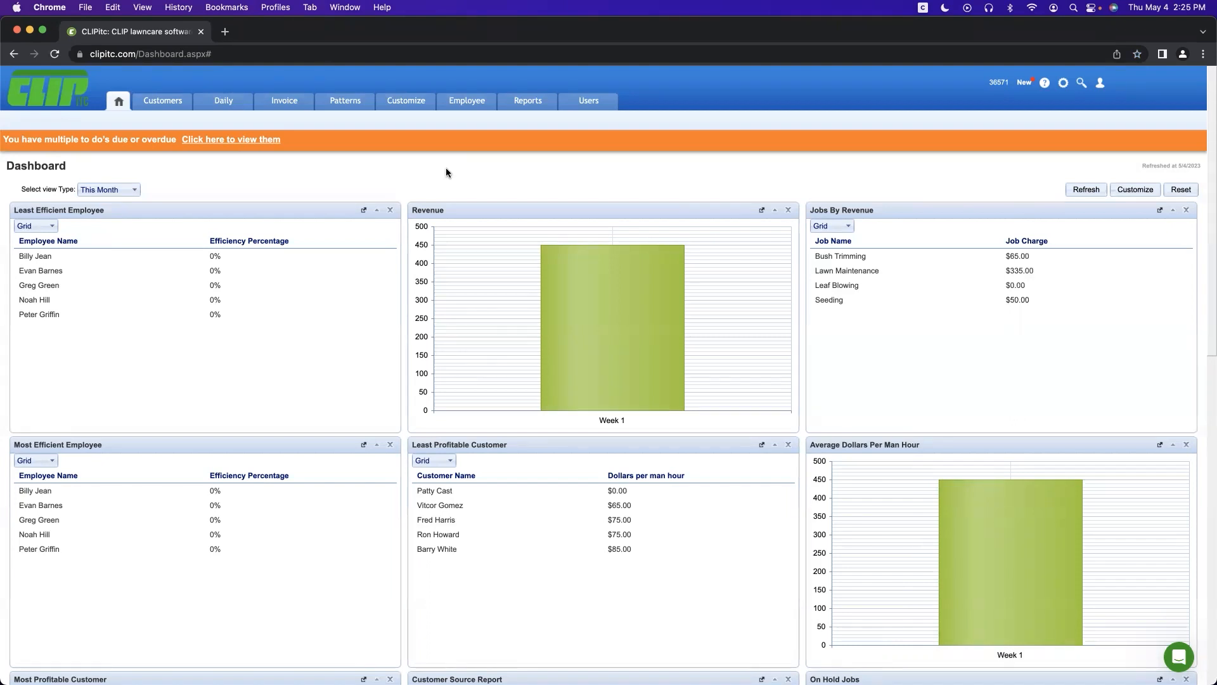
{"action": "left_click", "coordinate": [277, 144]}
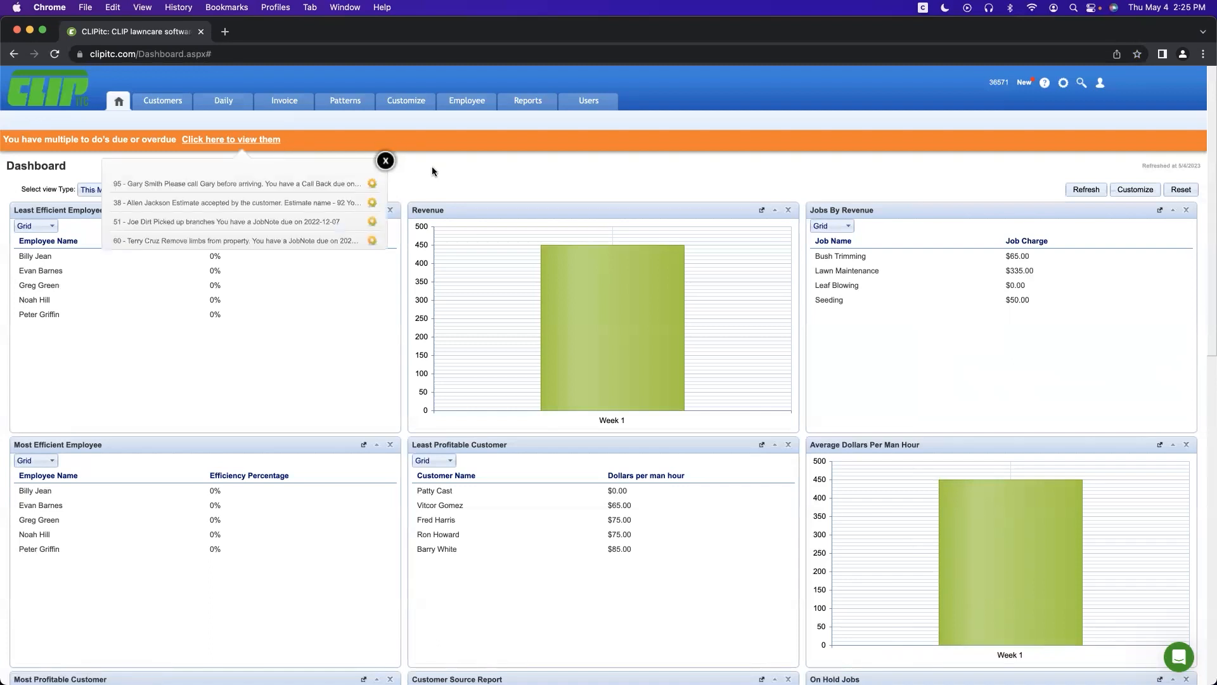
{"action": "left_click", "coordinate": [474, 180]}
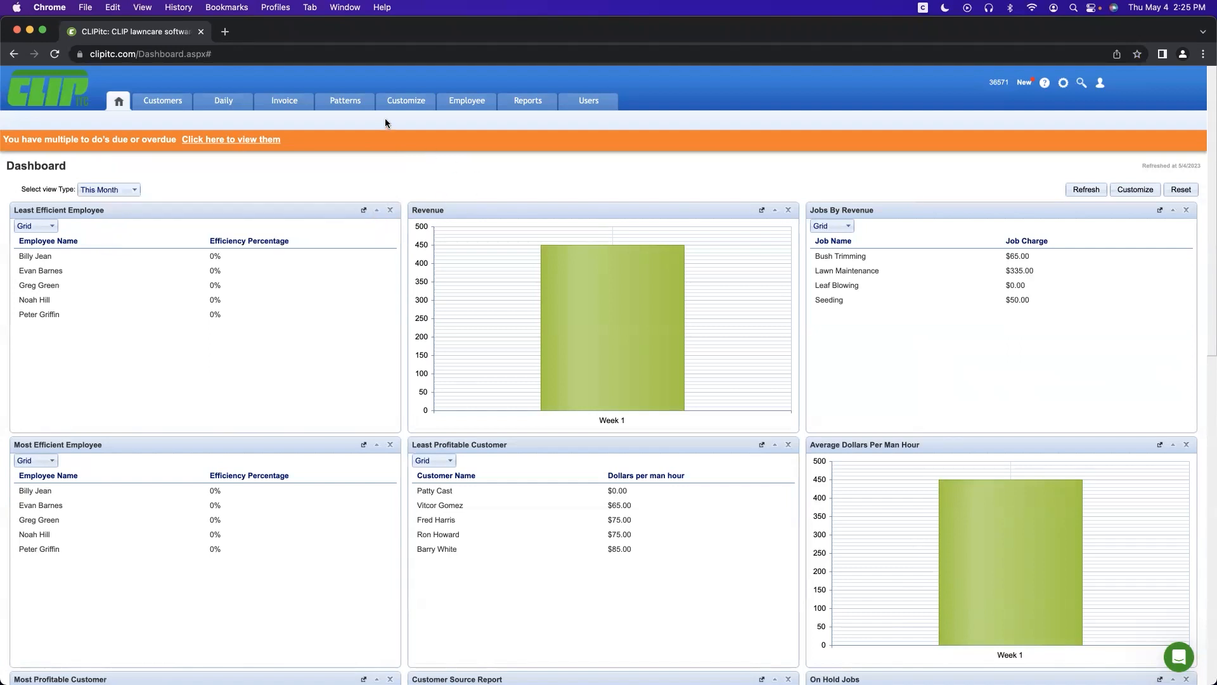
Step: Show the Patterns section's Pattern Jobs list of 18 jobs with categories, crews and charges
{"action": "left_click", "coordinate": [359, 104]}
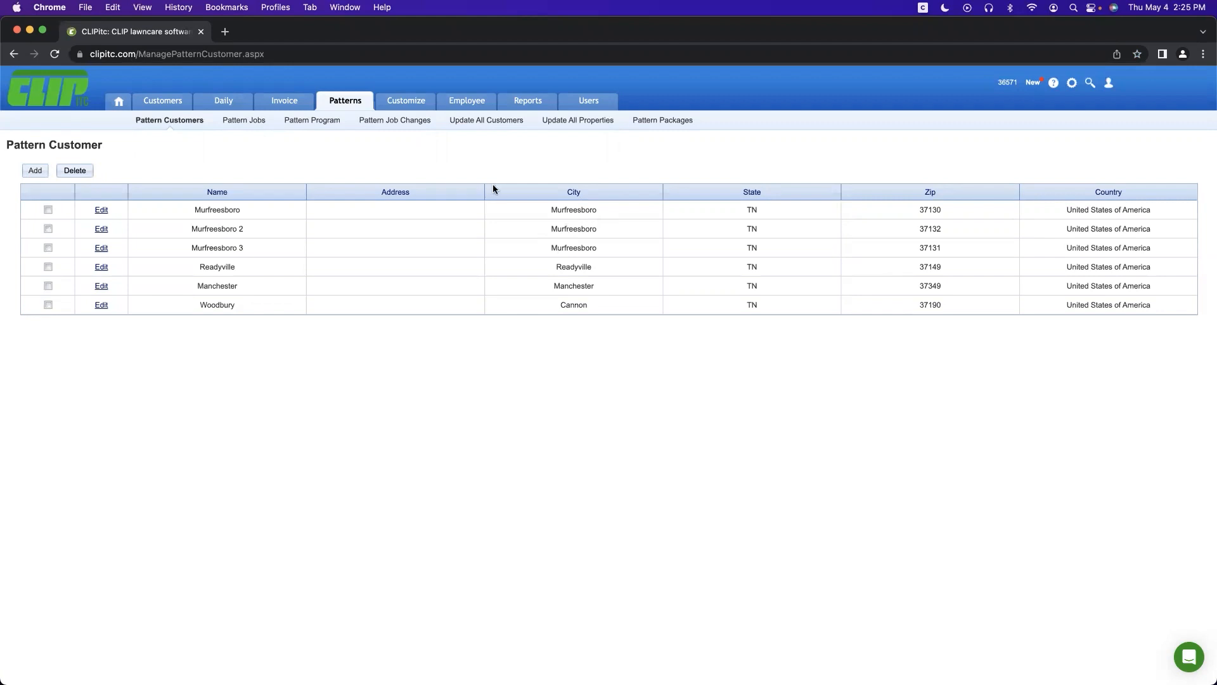
{"action": "left_click", "coordinate": [246, 122]}
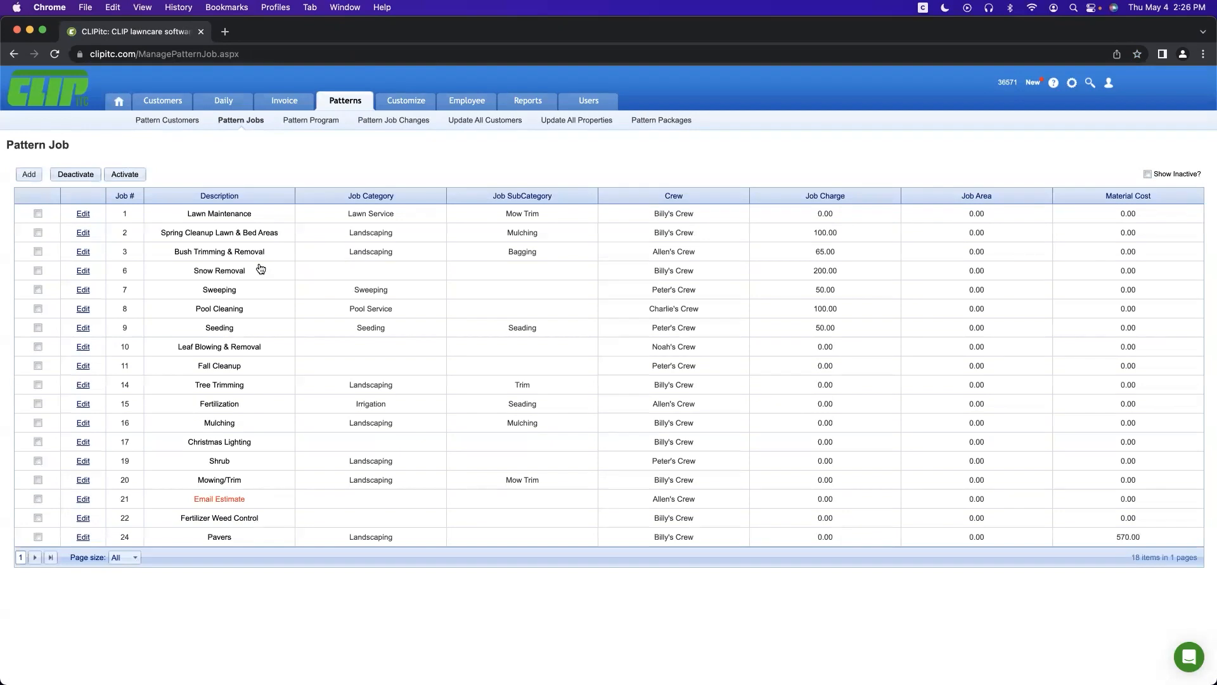
{"action": "left_click", "coordinate": [82, 215]}
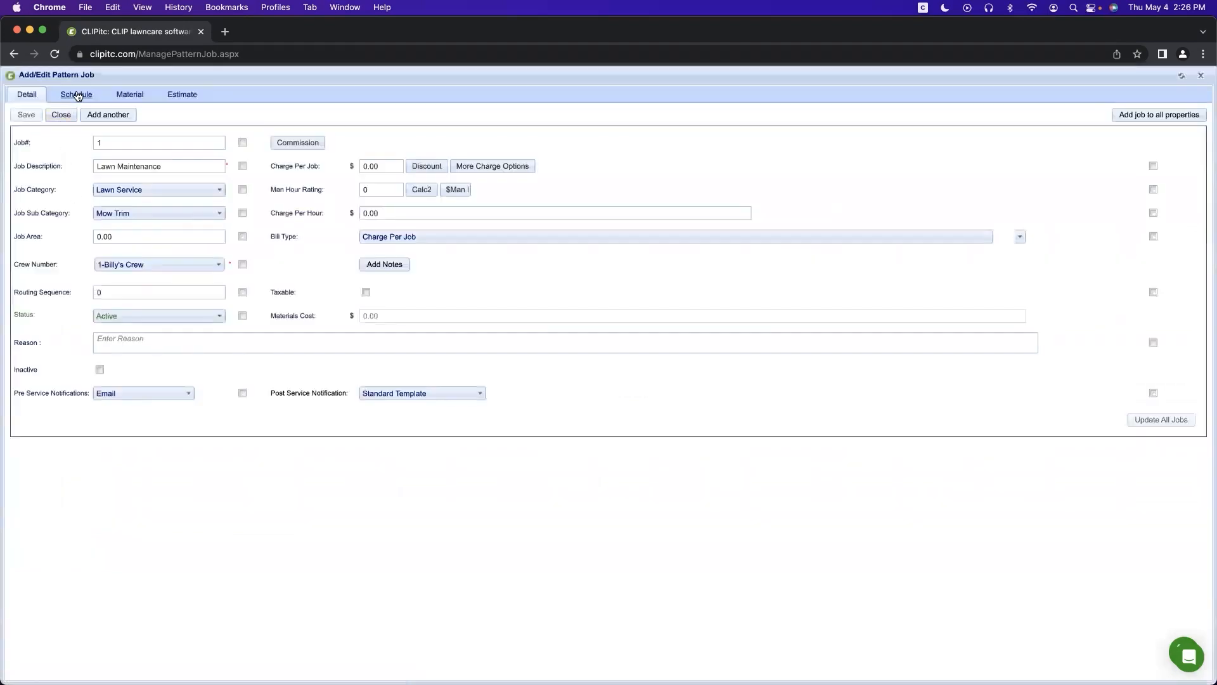
{"action": "left_click", "coordinate": [77, 95]}
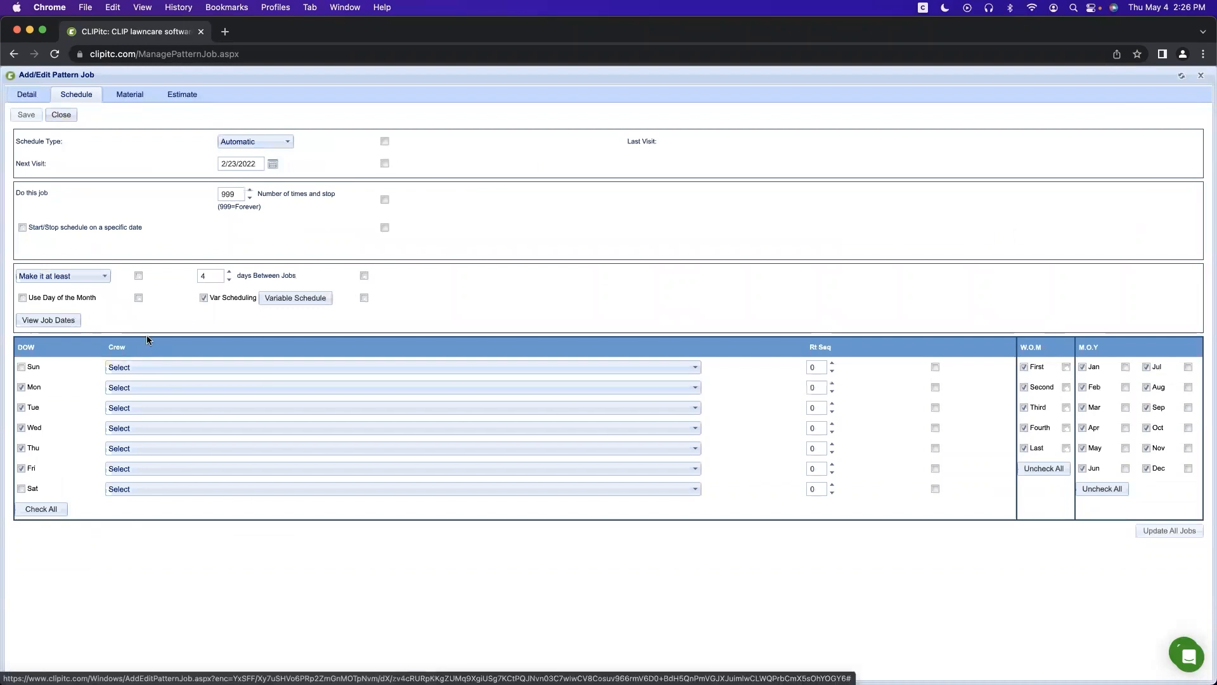
{"action": "left_click", "coordinate": [129, 95]}
{"action": "left_click", "coordinate": [27, 95]}
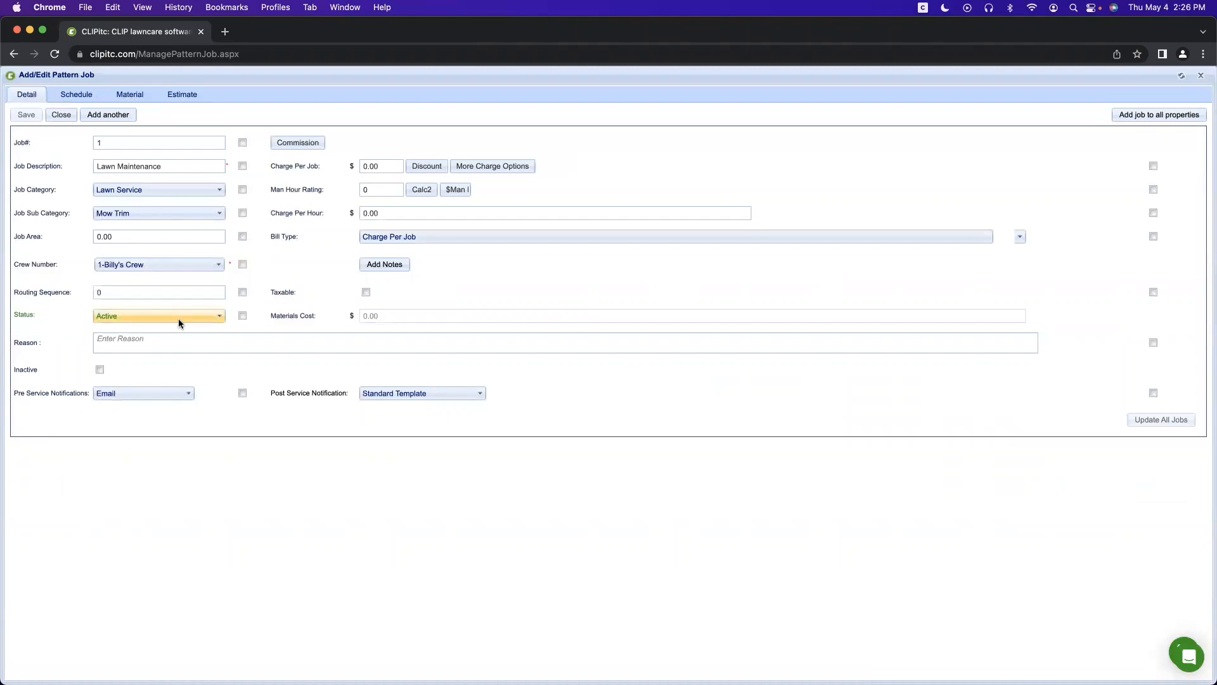
{"action": "left_click", "coordinate": [62, 115]}
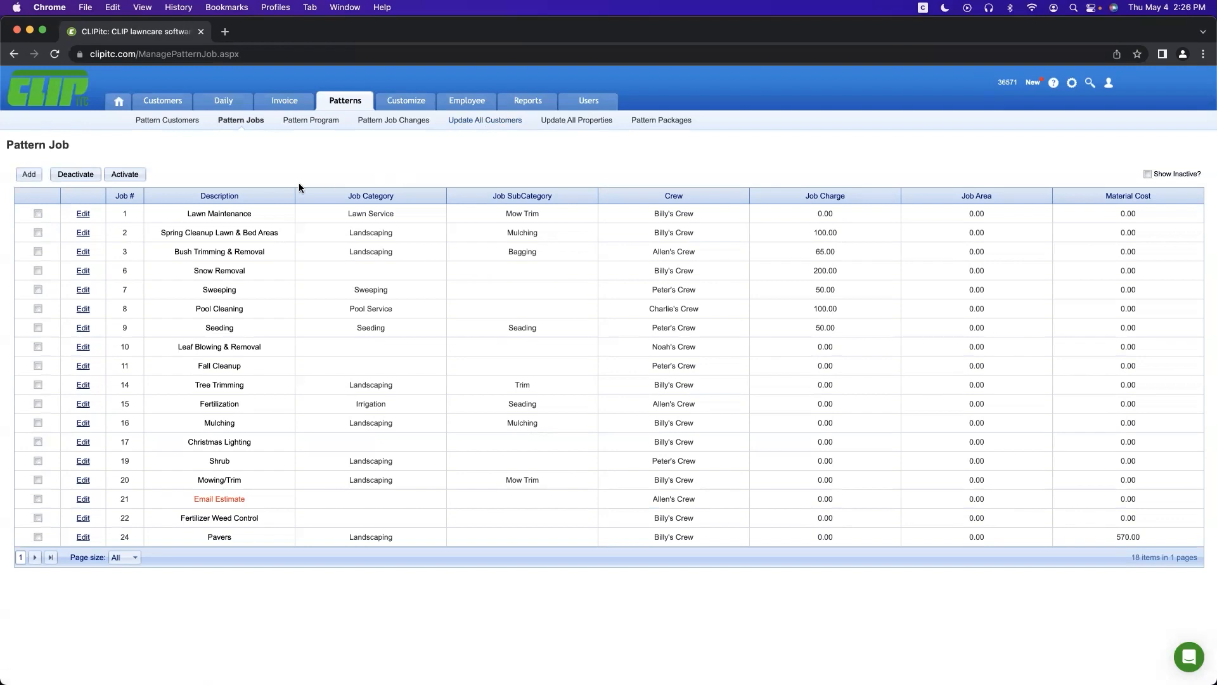
{"action": "left_click", "coordinate": [163, 100]}
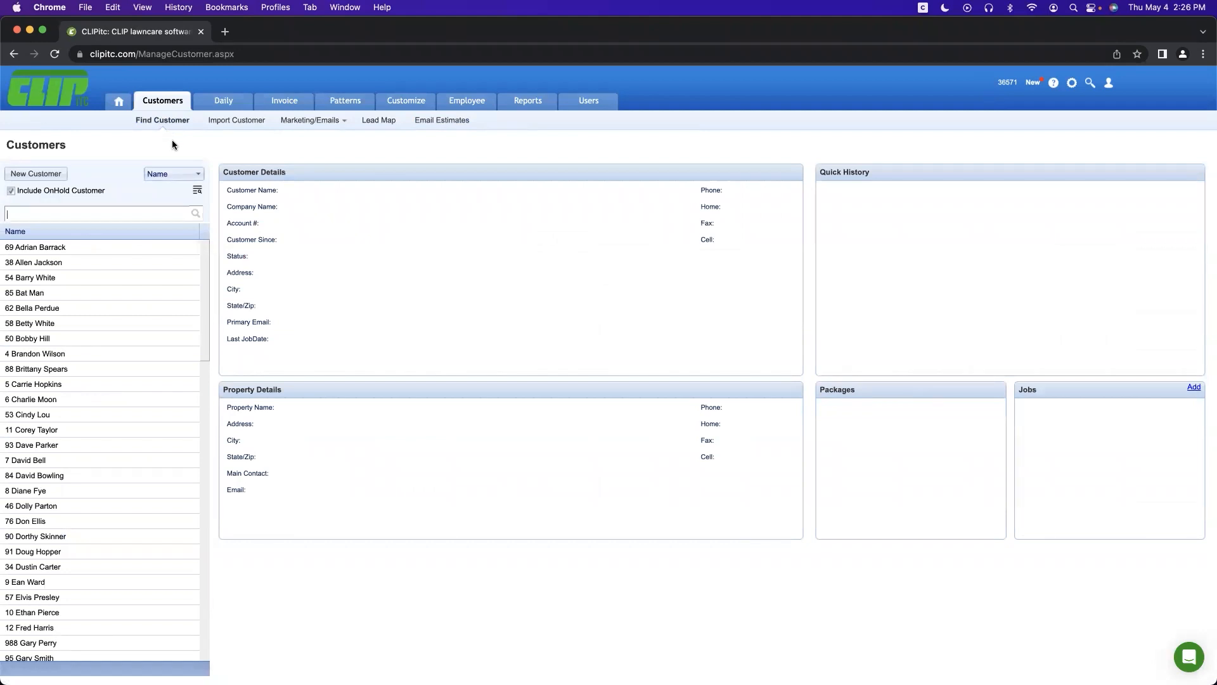
Step: Show the Customers page's Marketing/Emails options, from Auto-Charge to Daily Work Message and Text
{"action": "mouse_move", "coordinate": [293, 132]}
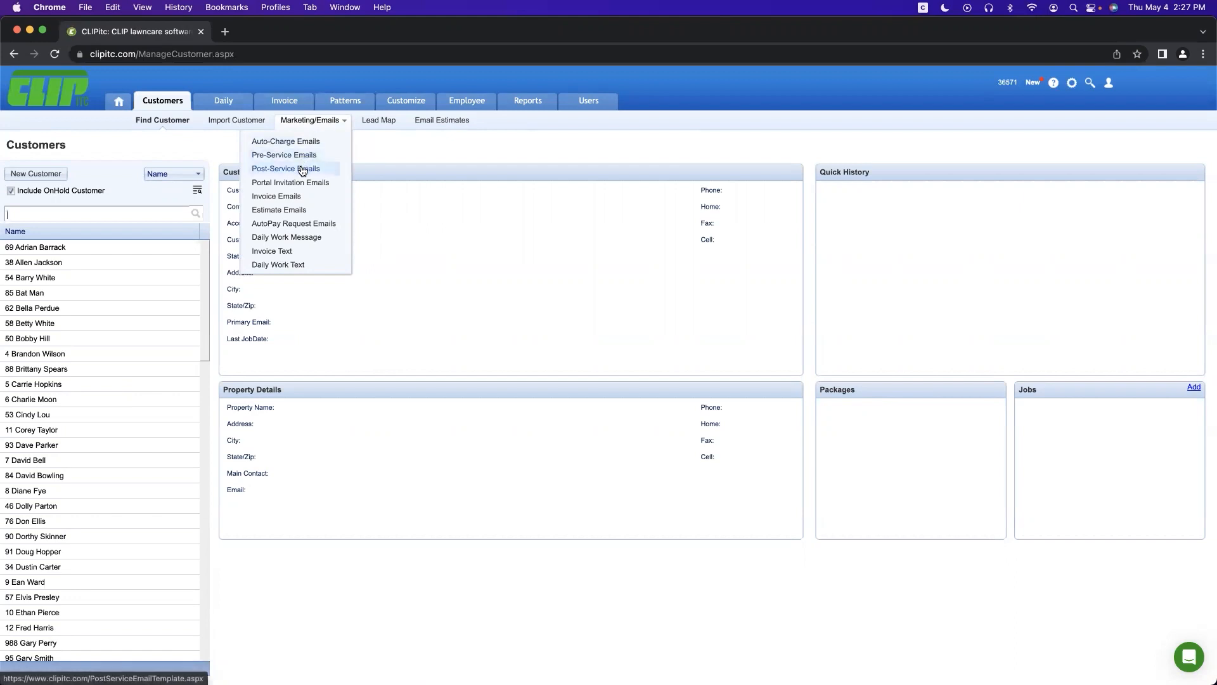
Step: View the Daily Work Message and Pre-Service Email templates, then open the Lead Map
{"action": "left_click", "coordinate": [298, 239]}
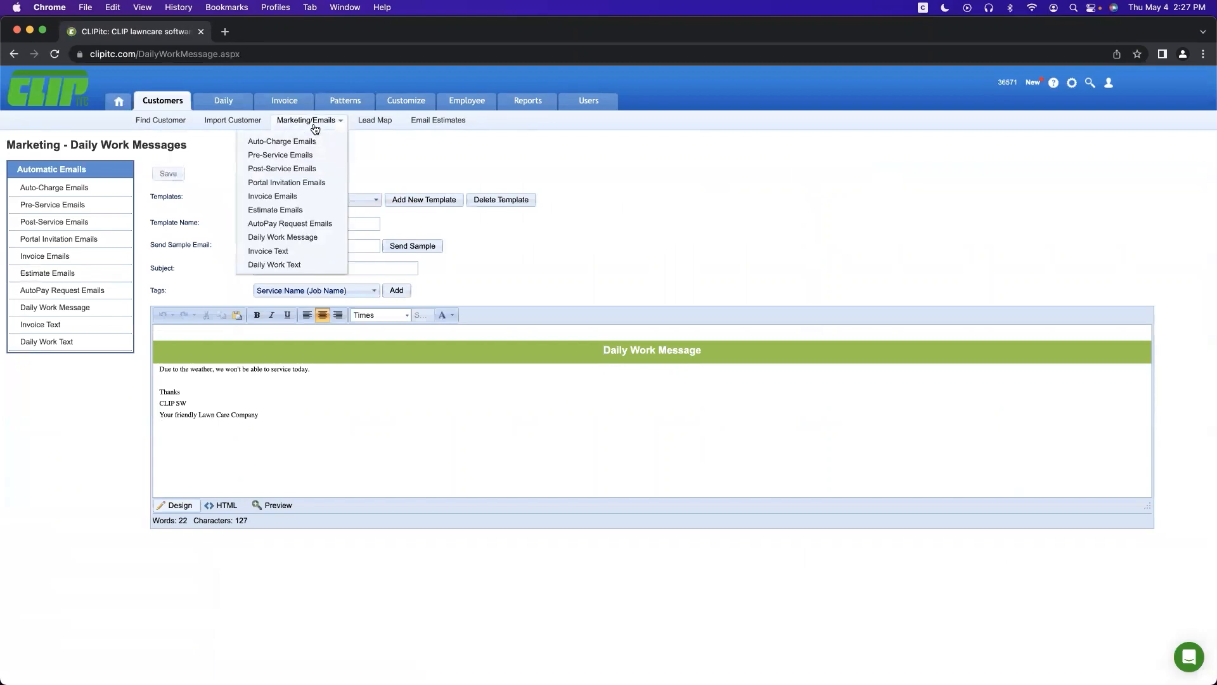
{"action": "left_click", "coordinate": [292, 155]}
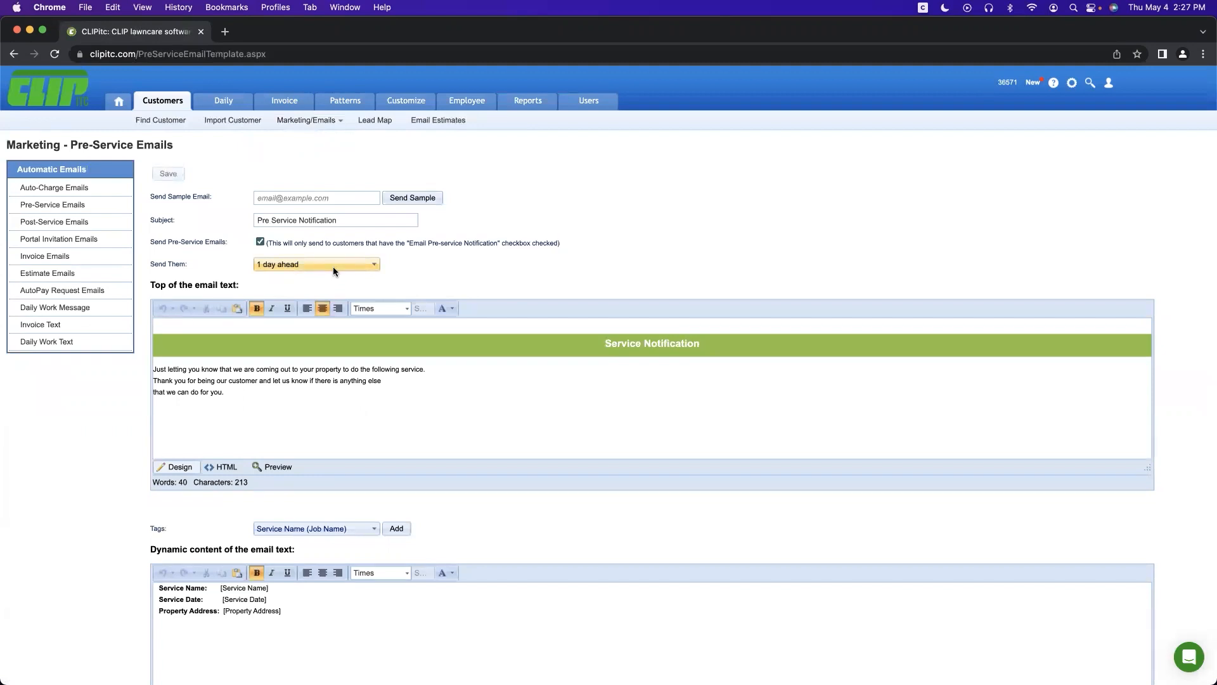
{"action": "left_click", "coordinate": [371, 126]}
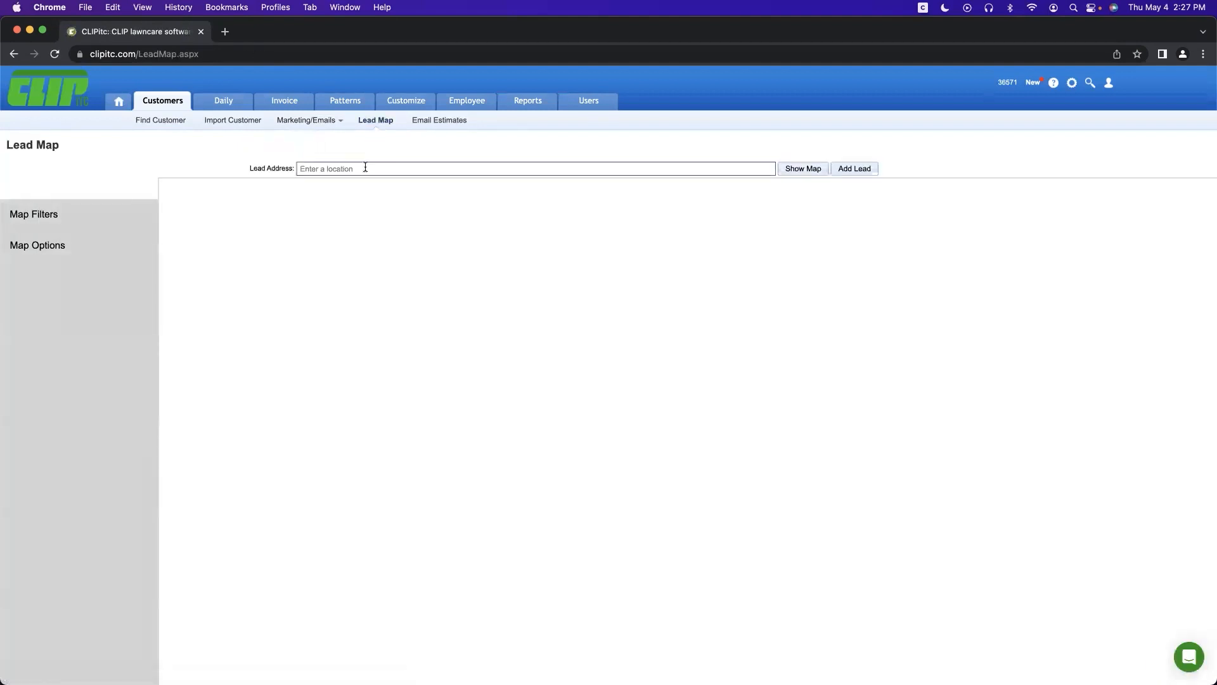
{"action": "left_click", "coordinate": [365, 167]}
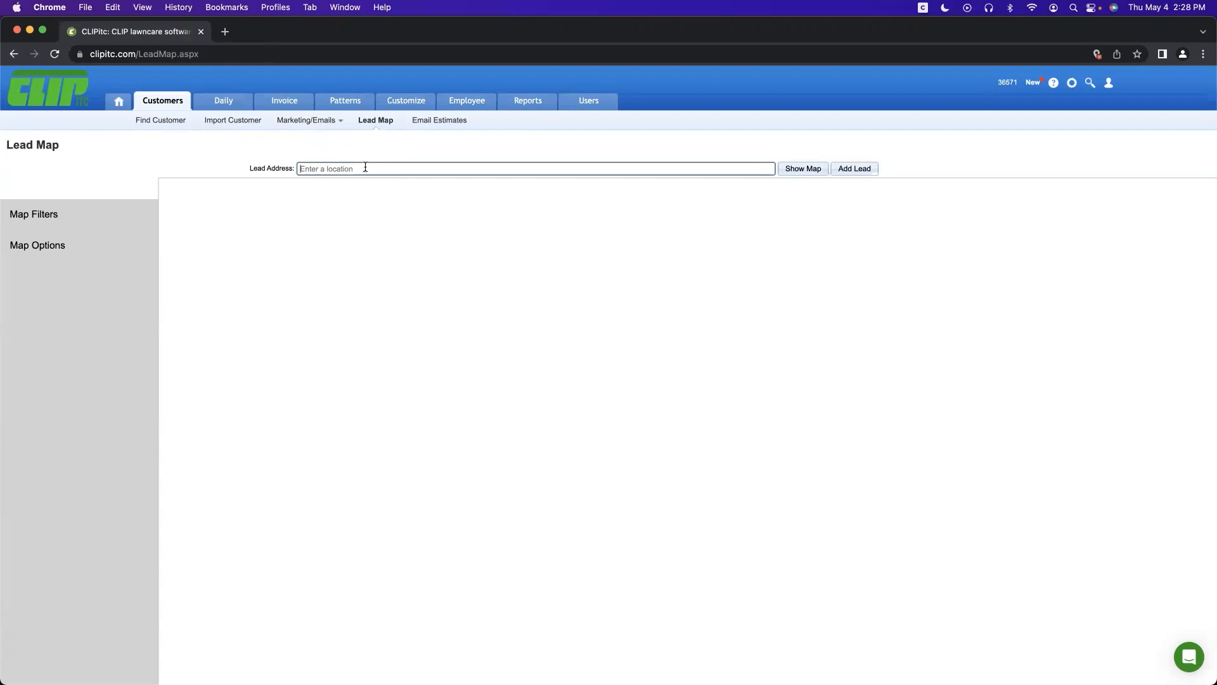
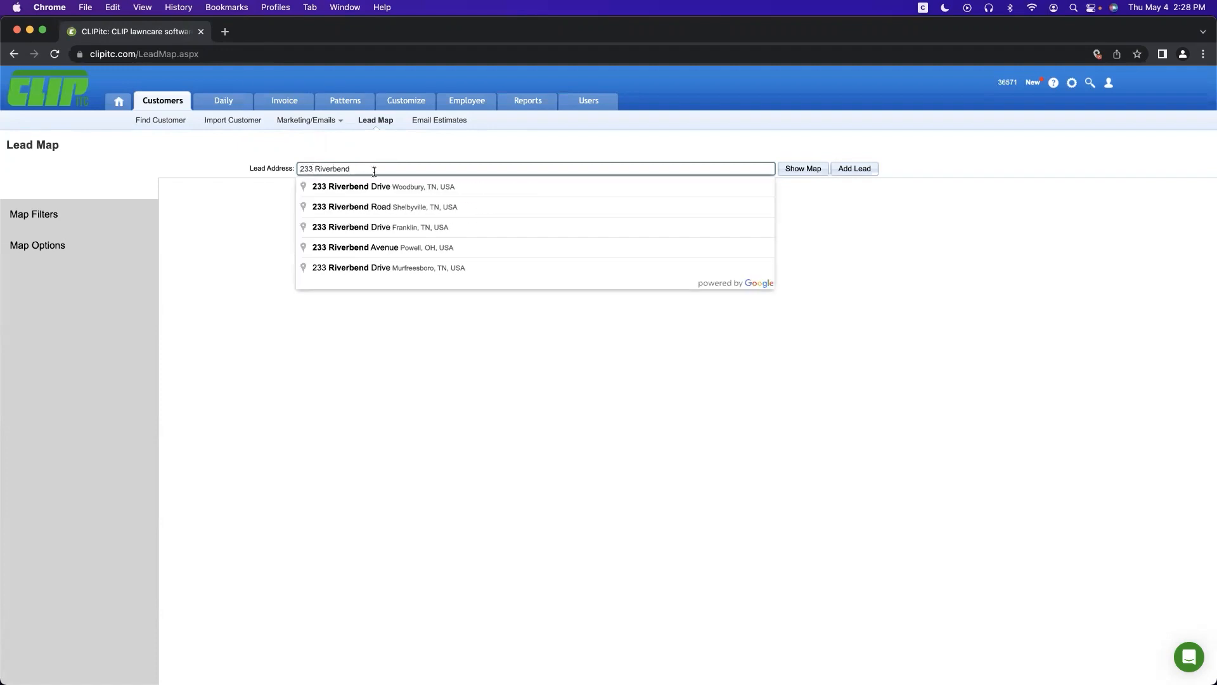
{"action": "left_click", "coordinate": [373, 186]}
{"action": "left_click", "coordinate": [792, 169]}
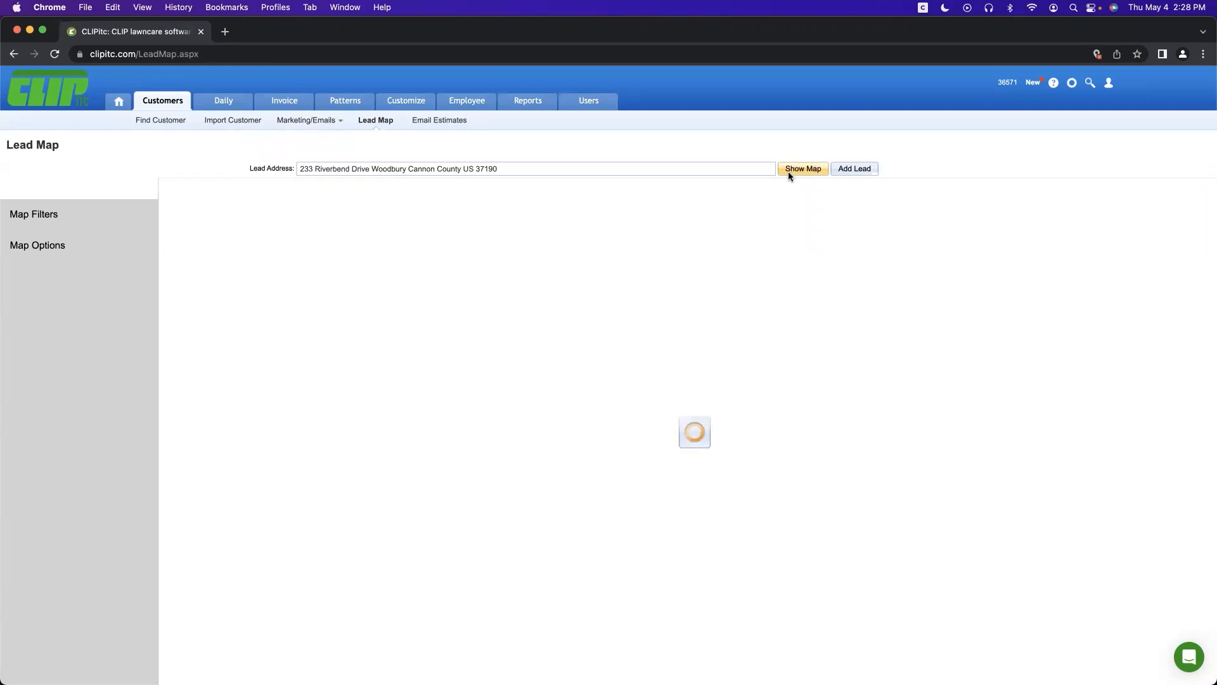
{"action": "scroll", "coordinate": [485, 317], "scroll_direction": "down", "scroll_amount": 2}
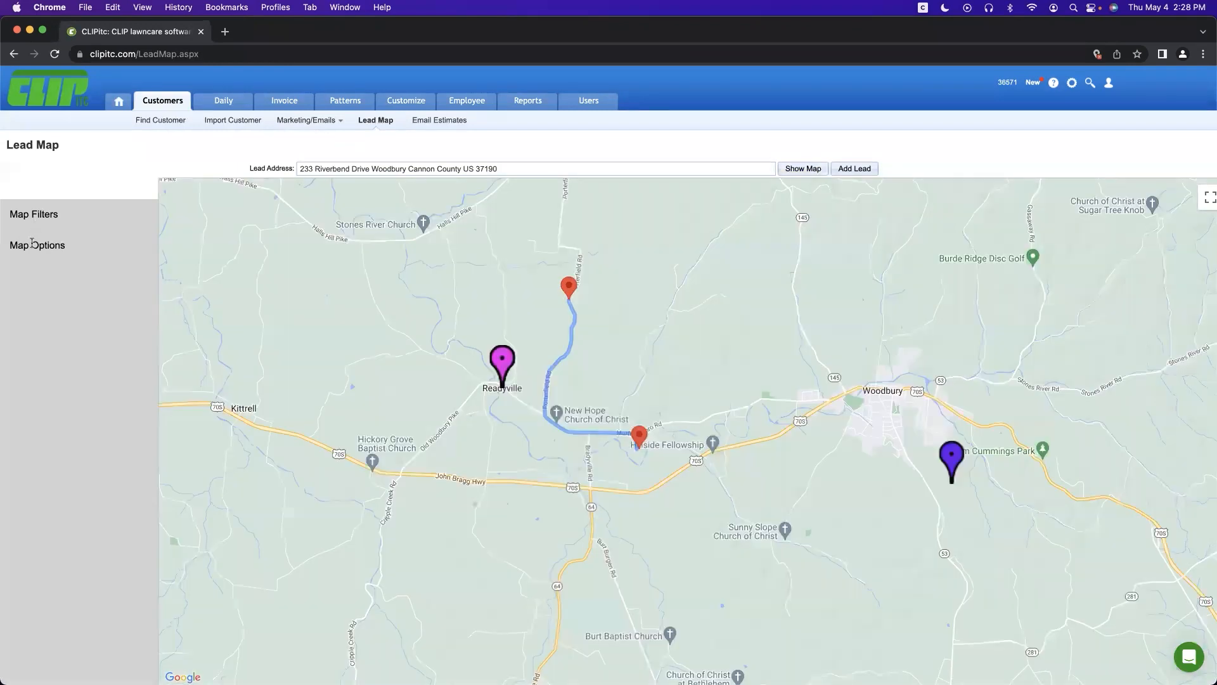
Step: Switch the map to satellite imagery and collapse the filters panel
{"action": "left_click", "coordinate": [35, 218]}
{"action": "left_click", "coordinate": [36, 218]}
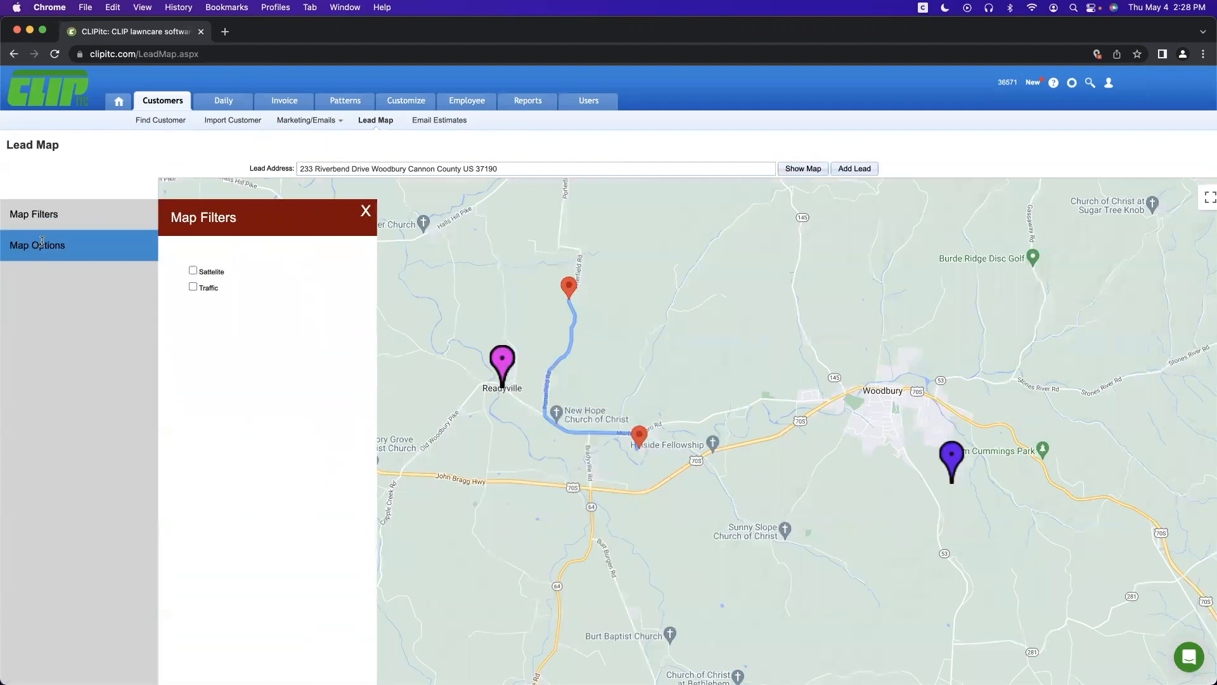
{"action": "left_click", "coordinate": [190, 272]}
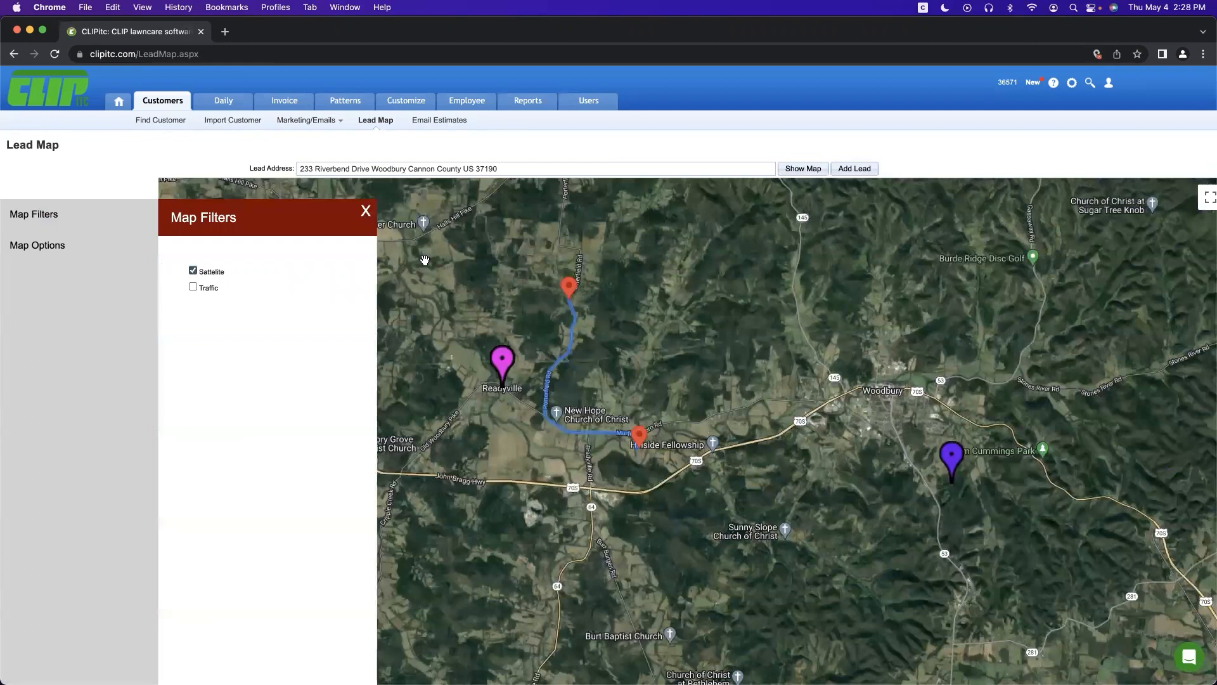
{"action": "left_click", "coordinate": [478, 349]}
Step: Pan the satellite map to reveal more job pins and view a pin's job details
{"action": "scroll", "coordinate": [478, 349], "scroll_direction": "down", "scroll_amount": 2}
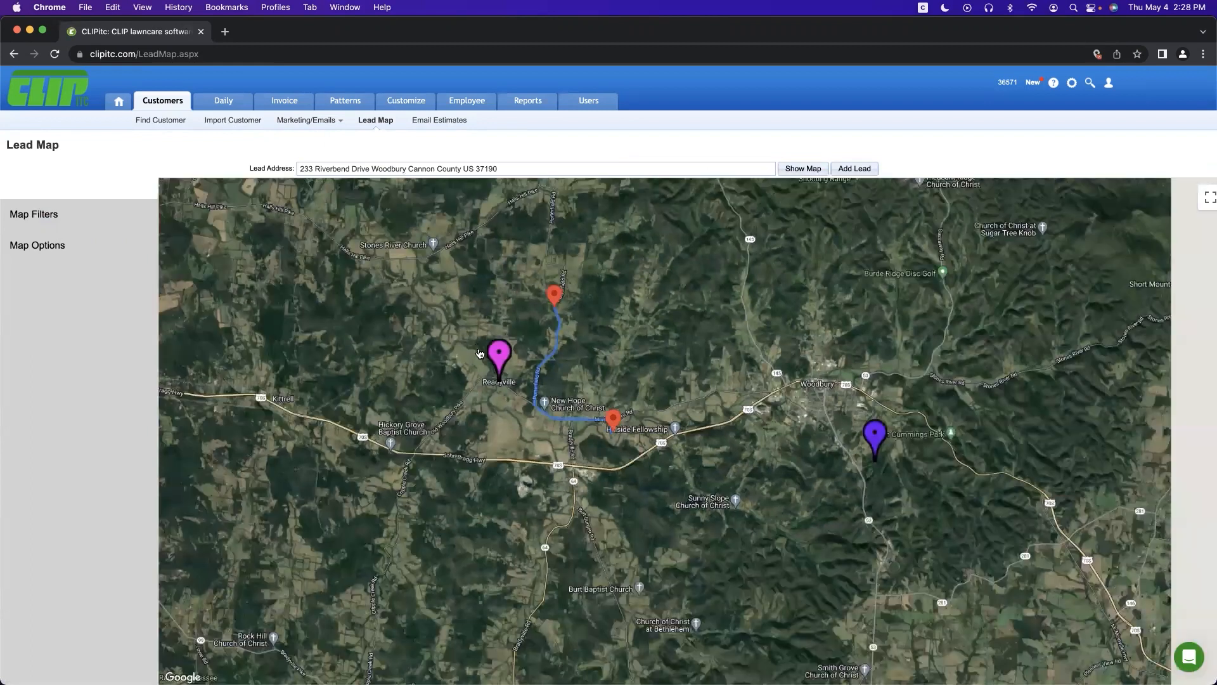
{"action": "left_click_drag", "start_coordinate": [476, 354], "coordinate": [510, 356]}
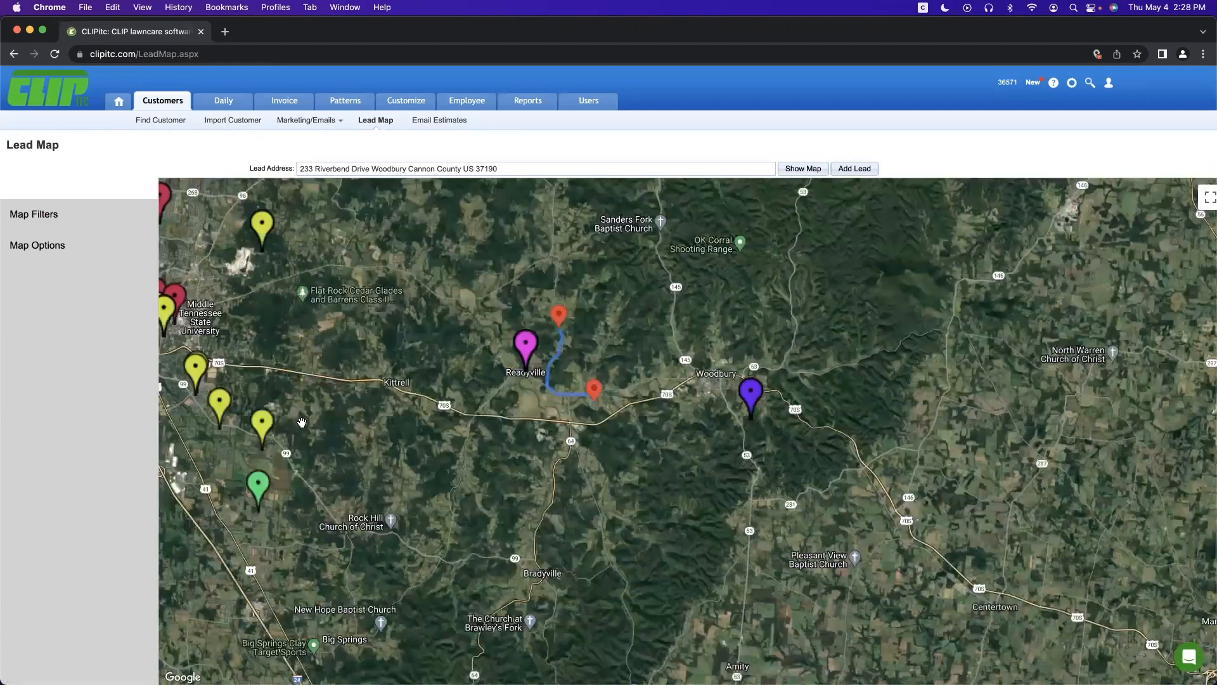
{"action": "left_click_drag", "start_coordinate": [236, 430], "coordinate": [300, 426]}
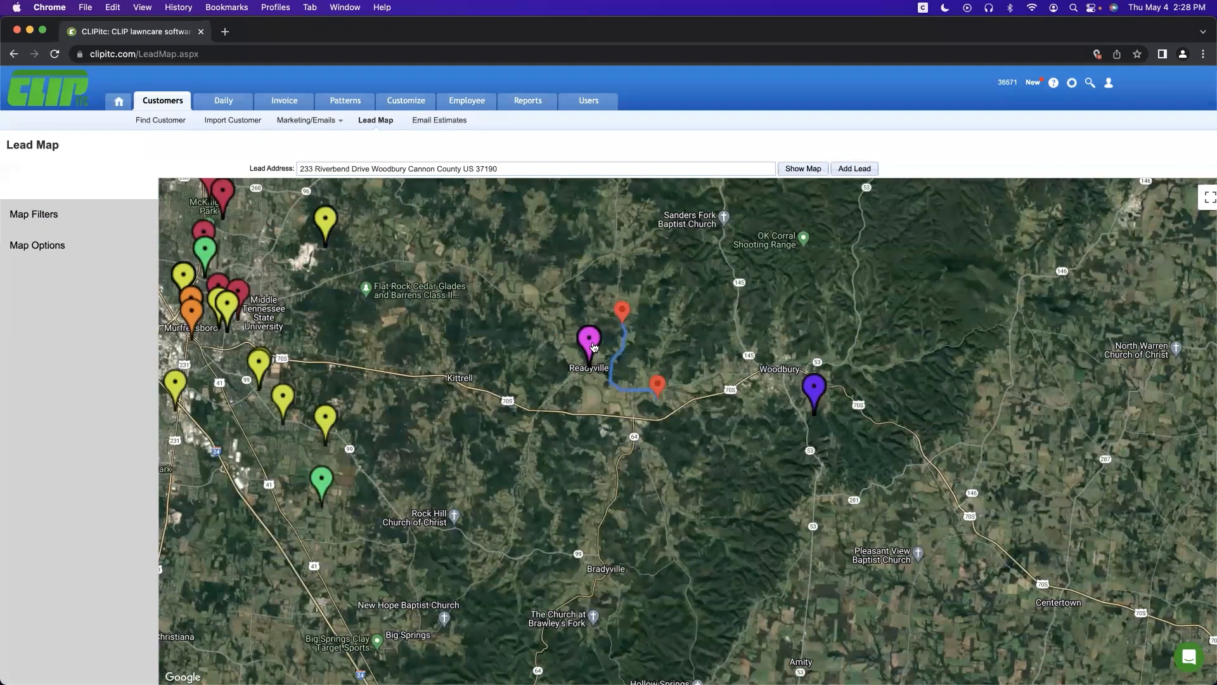
{"action": "mouse_move", "coordinate": [593, 346]}
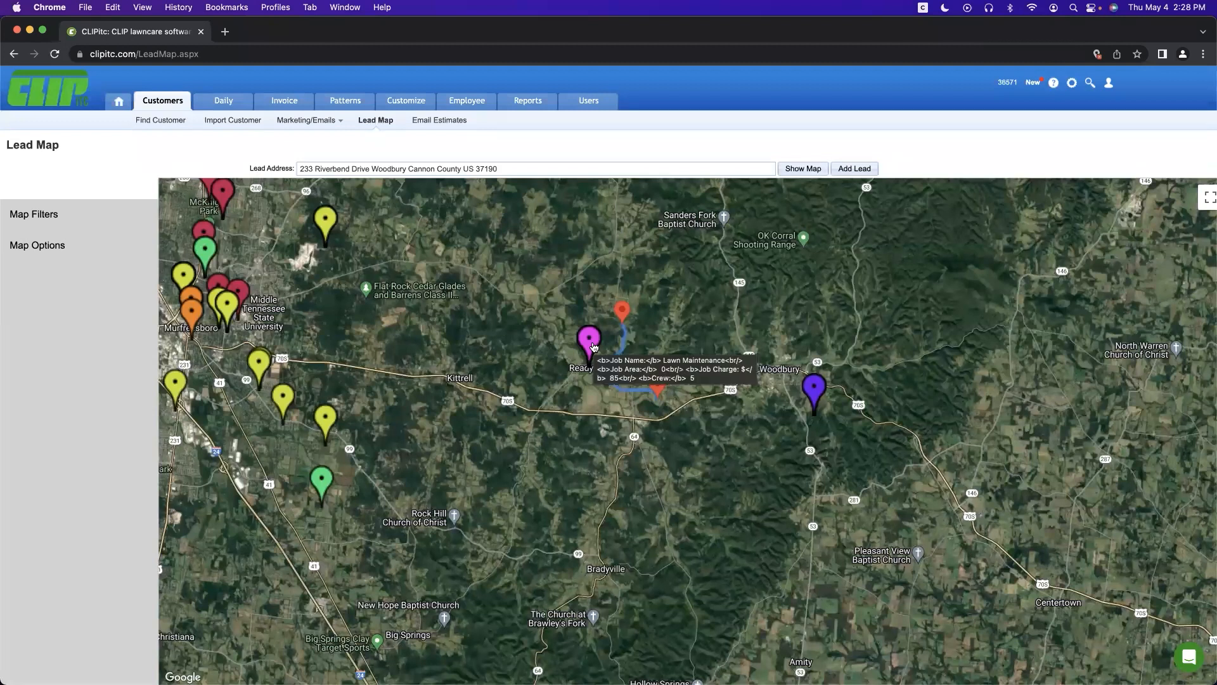
Step: Zoom in closely on the Riverbend Drive lead, then go to the customer list
{"action": "scroll", "coordinate": [694, 381], "scroll_direction": "up", "scroll_amount": 3}
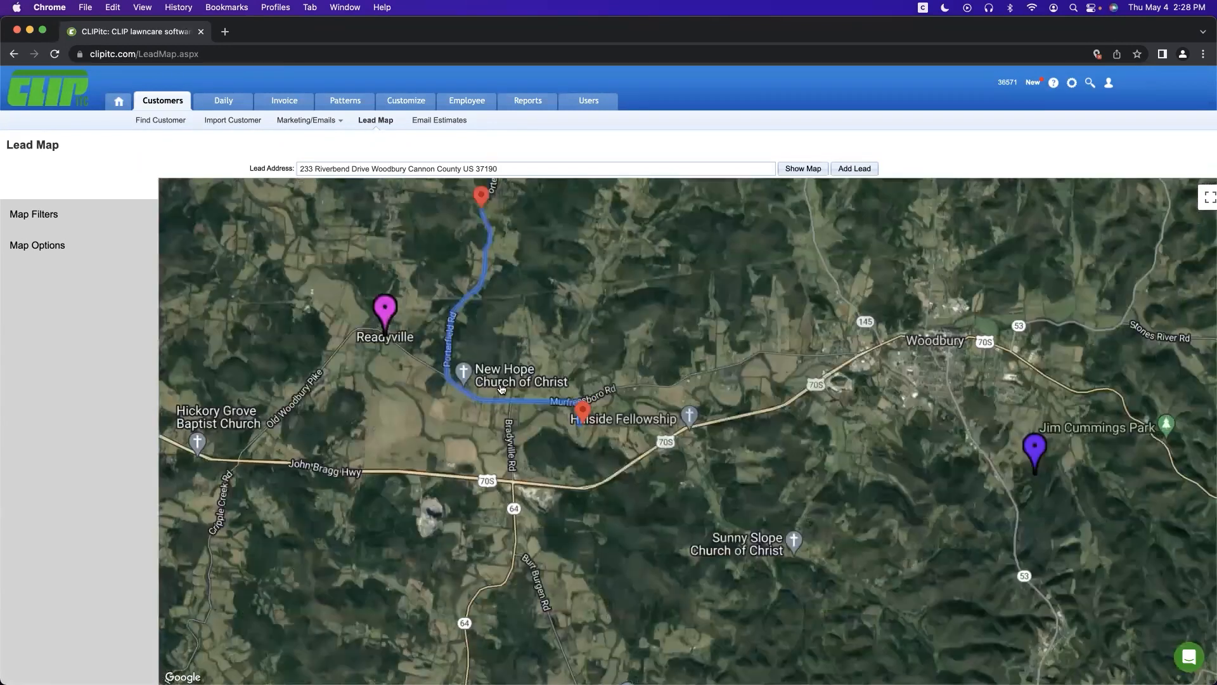
{"action": "scroll", "coordinate": [606, 420], "scroll_direction": "up", "scroll_amount": 4}
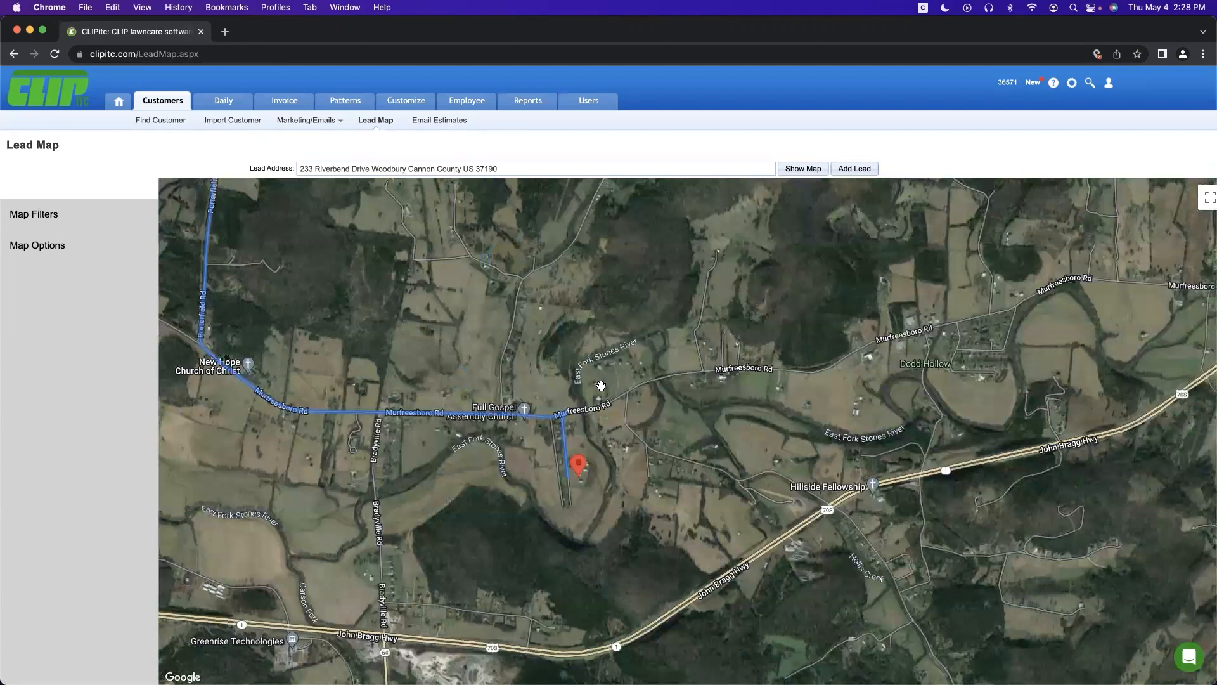
{"action": "scroll", "coordinate": [600, 384], "scroll_direction": "up", "scroll_amount": 1}
{"action": "scroll", "coordinate": [491, 526], "scroll_direction": "up", "scroll_amount": 1}
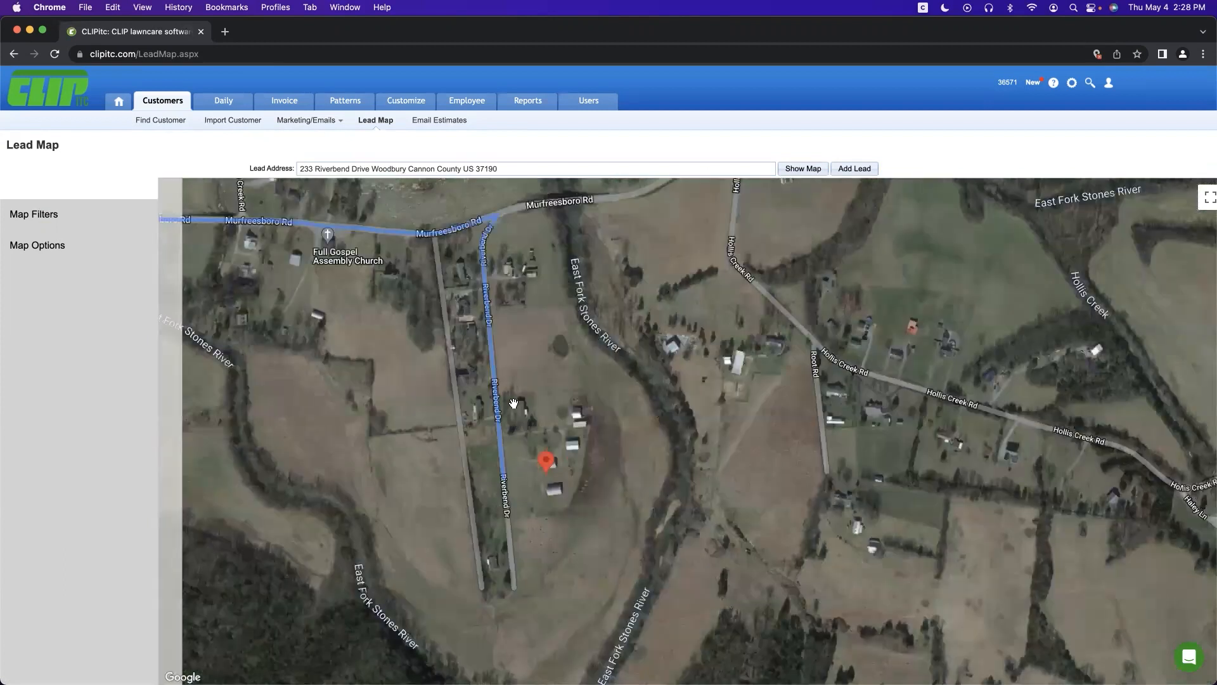
{"action": "scroll", "coordinate": [513, 404], "scroll_direction": "up", "scroll_amount": 1}
{"action": "scroll", "coordinate": [543, 477], "scroll_direction": "up", "scroll_amount": 1}
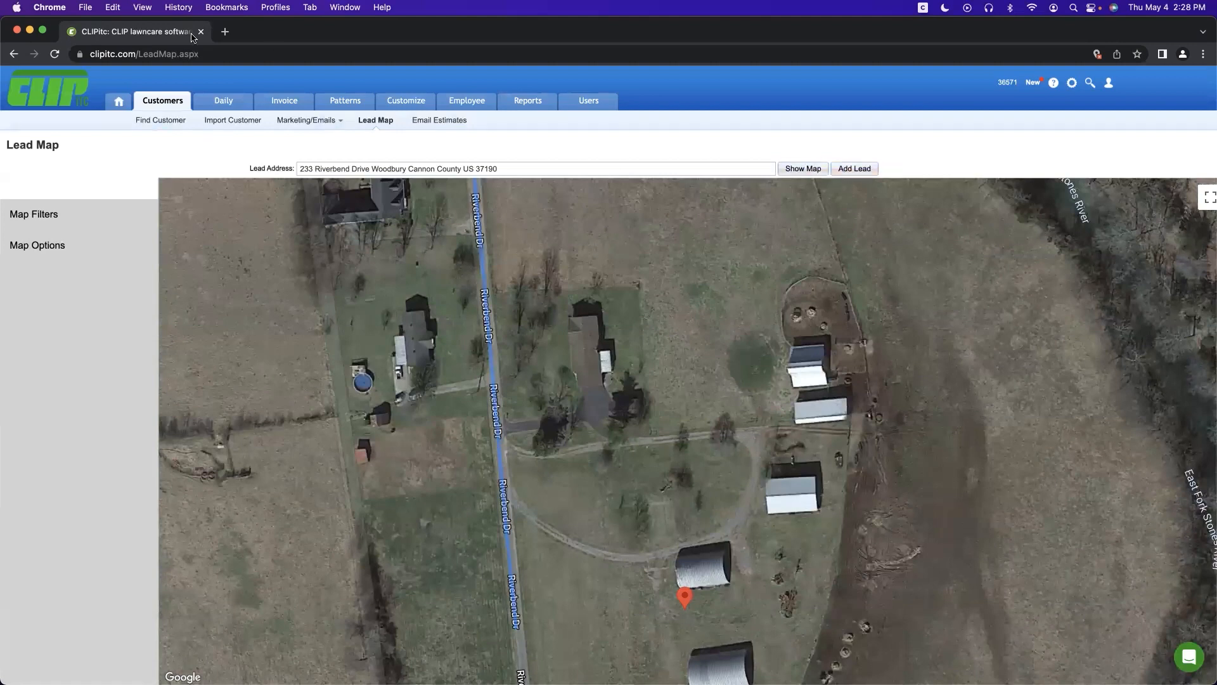
{"action": "left_click", "coordinate": [160, 99]}
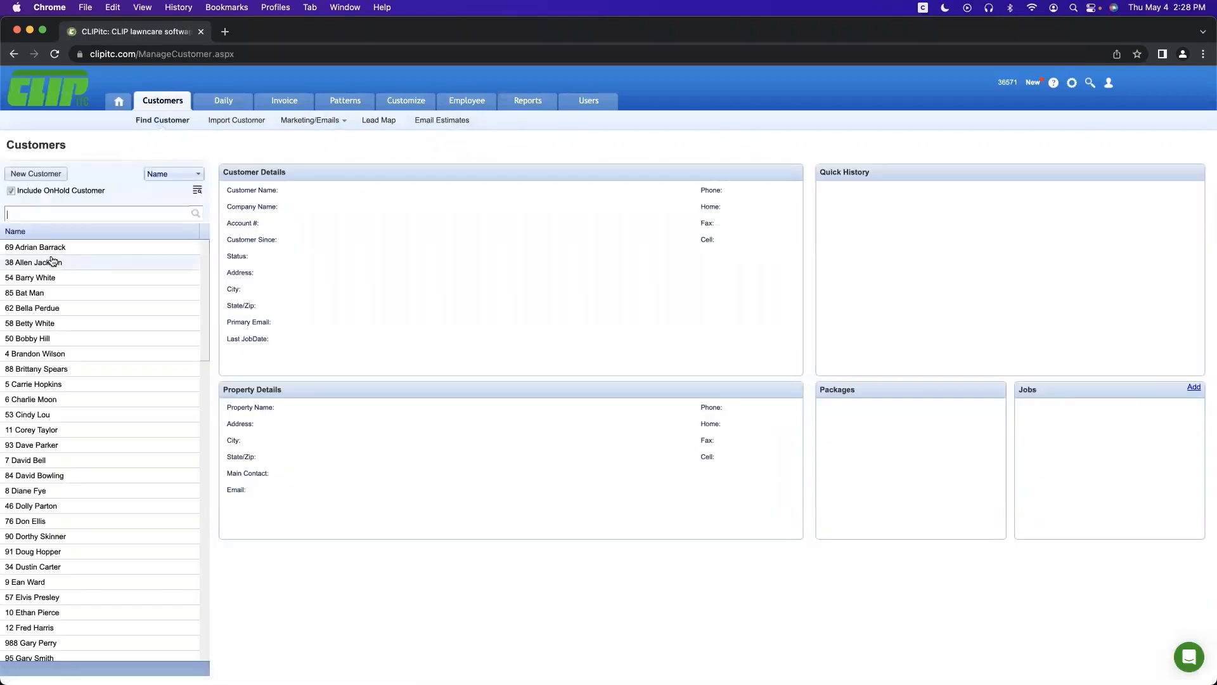
Step: Open the first customer and review Auto Pay (Don't Auto Charge), Source (Internet Search), Status (Active)
{"action": "left_click", "coordinate": [53, 254]}
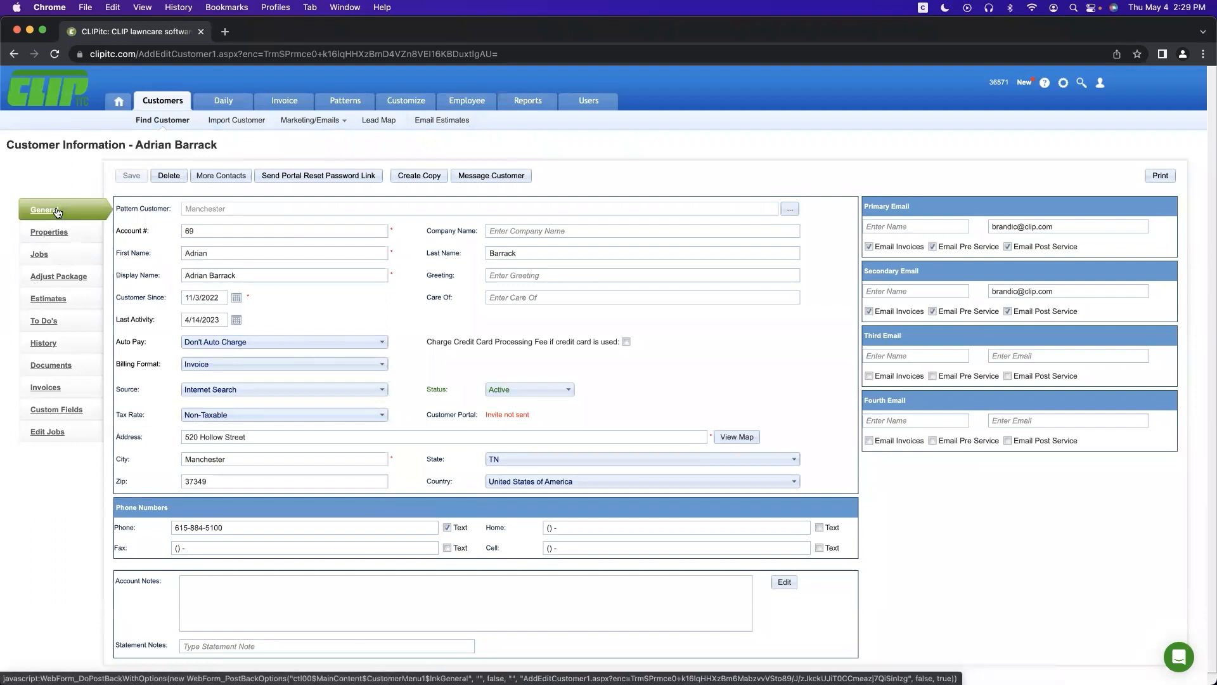
{"action": "left_click", "coordinate": [230, 274]}
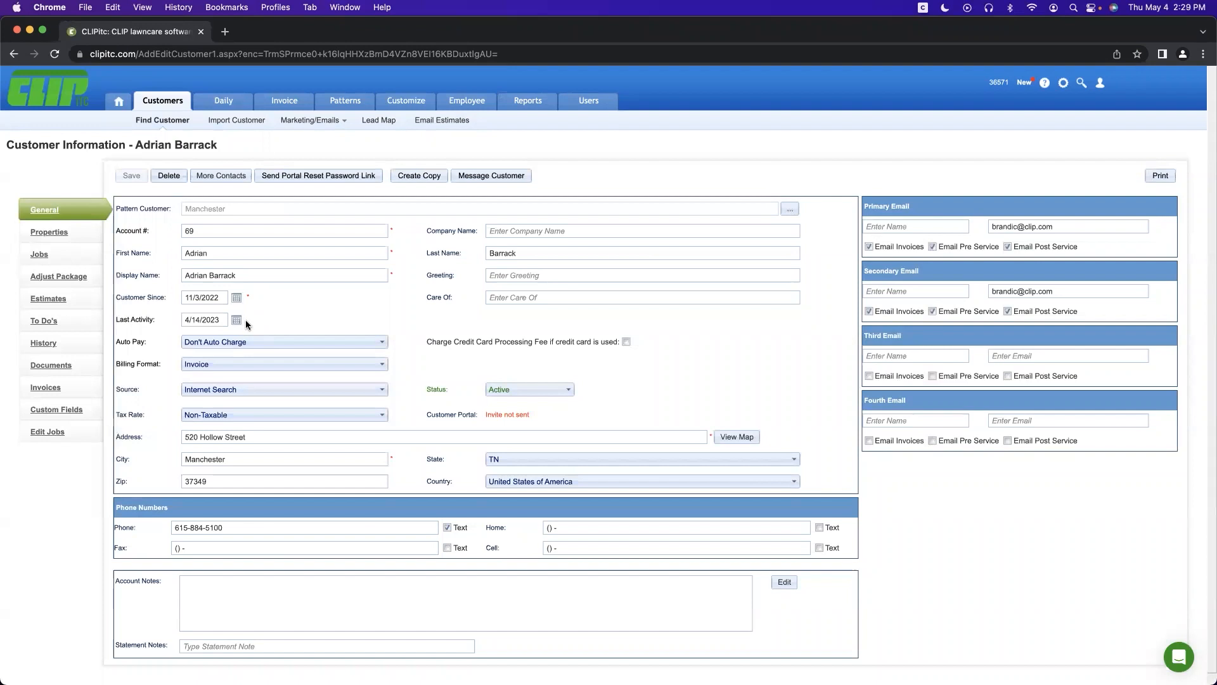
{"action": "left_click", "coordinate": [251, 341]}
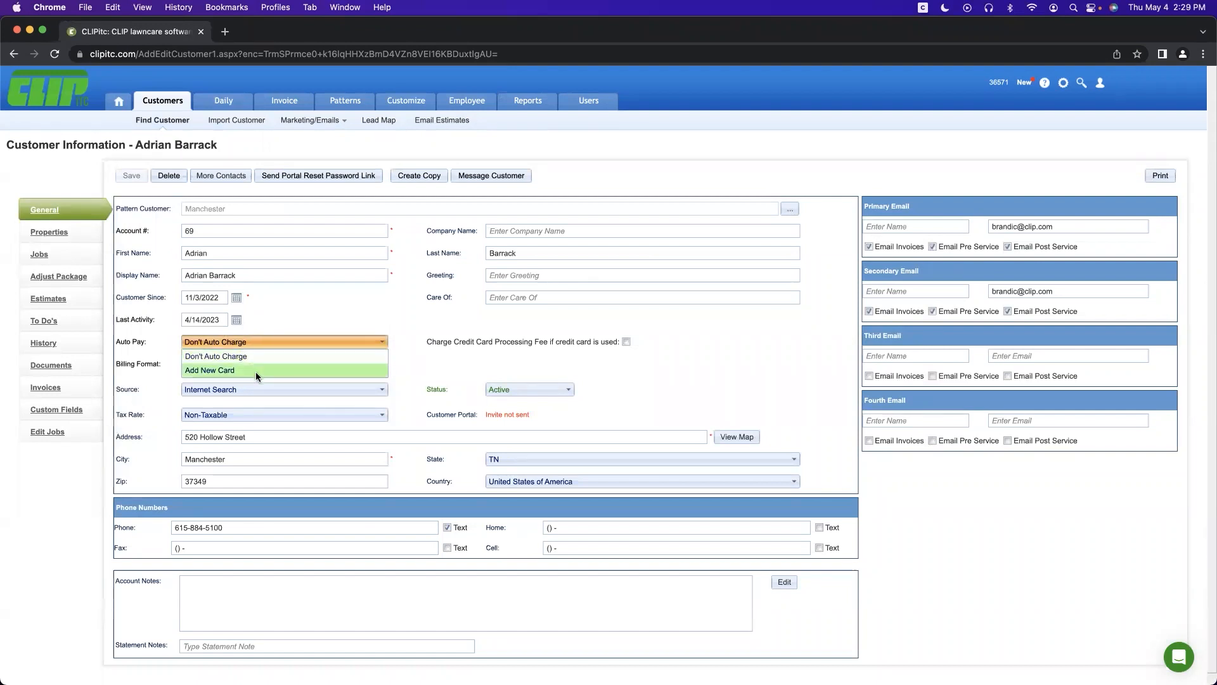
{"action": "left_click", "coordinate": [260, 355]}
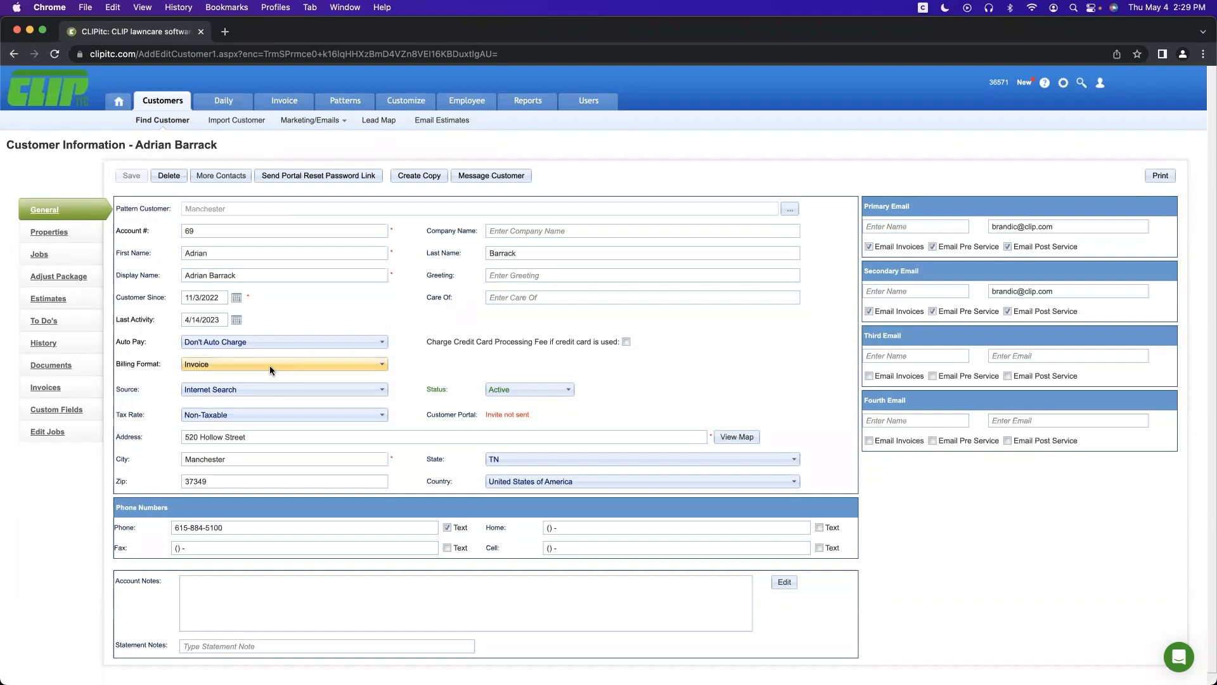
{"action": "left_click", "coordinate": [272, 385]}
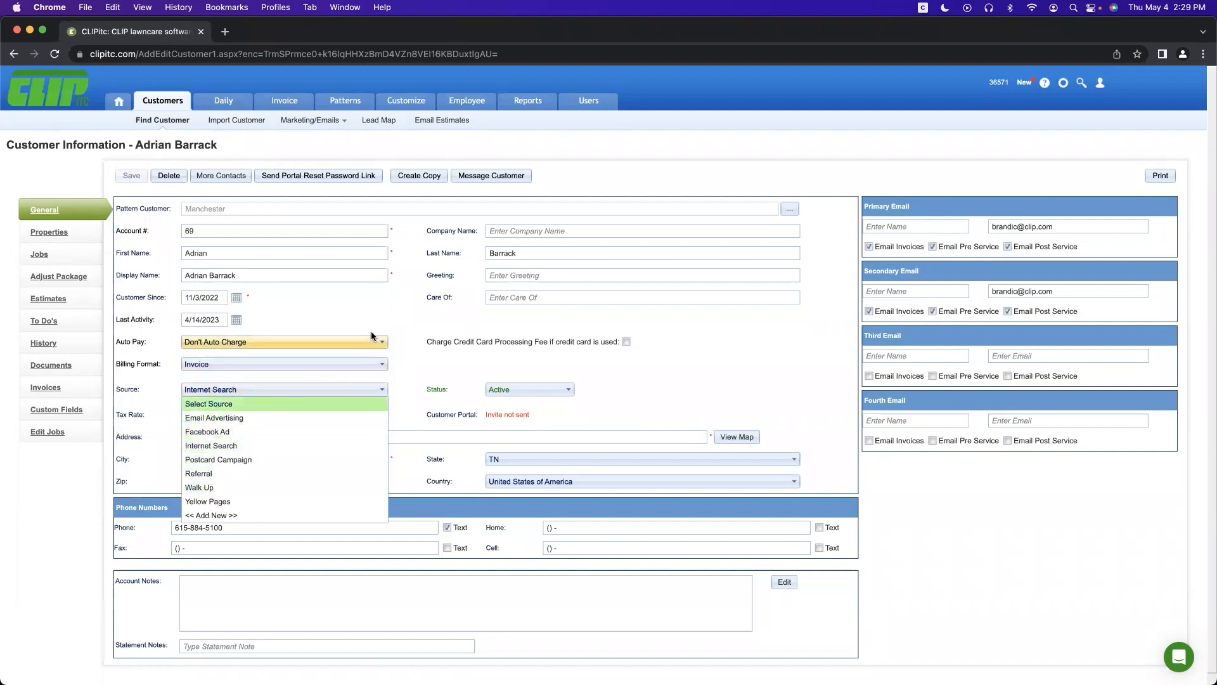
{"action": "left_click", "coordinate": [399, 309]}
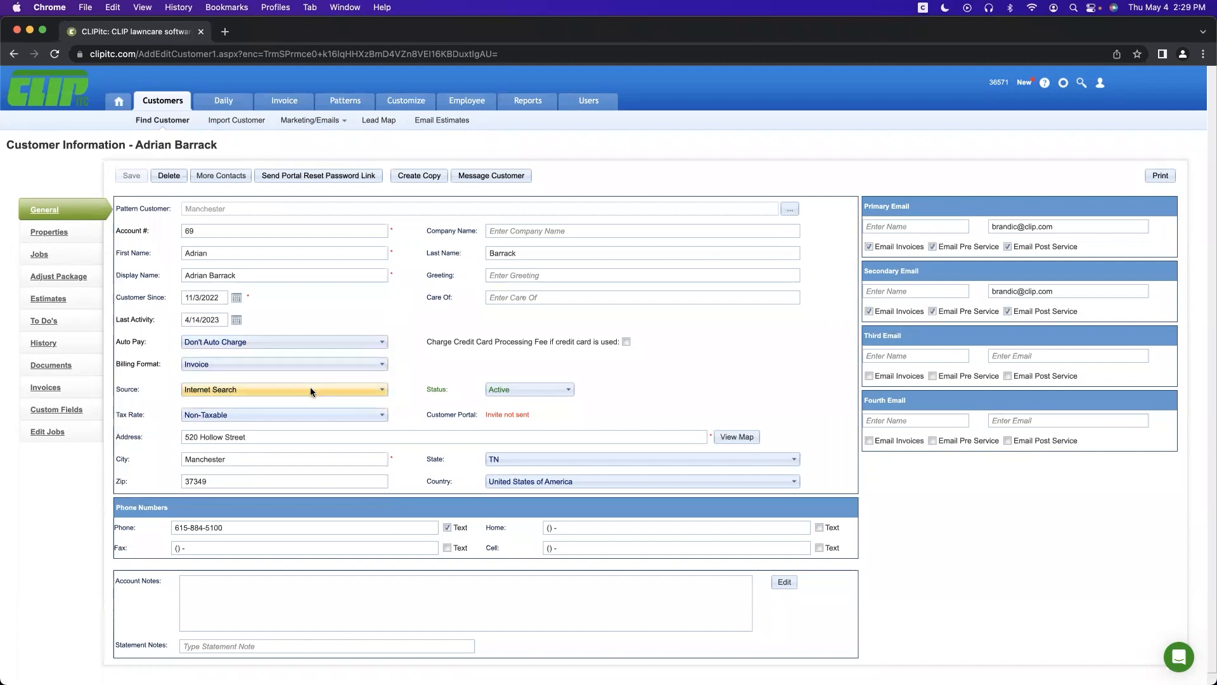
{"action": "left_click", "coordinate": [496, 388]}
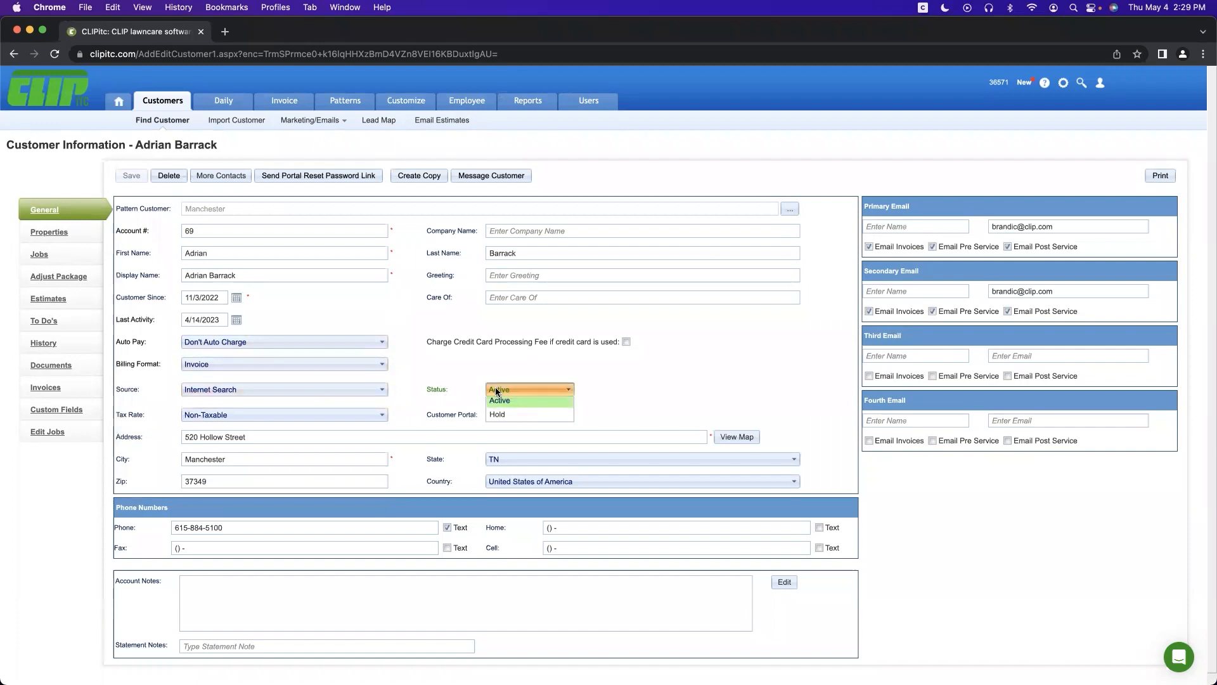
{"action": "left_click", "coordinate": [424, 347]}
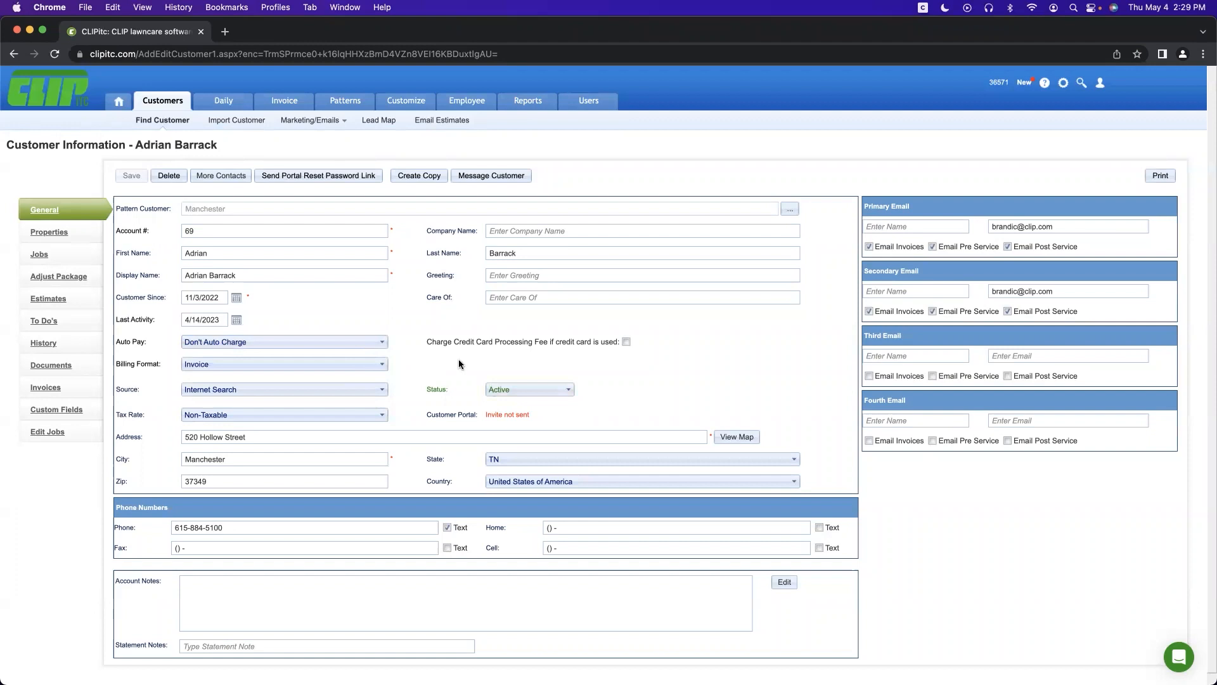
Step: Review the customer's phone number and three email address fields
{"action": "scroll", "coordinate": [416, 422], "scroll_direction": "down", "scroll_amount": 1}
{"action": "left_click", "coordinate": [234, 523]}
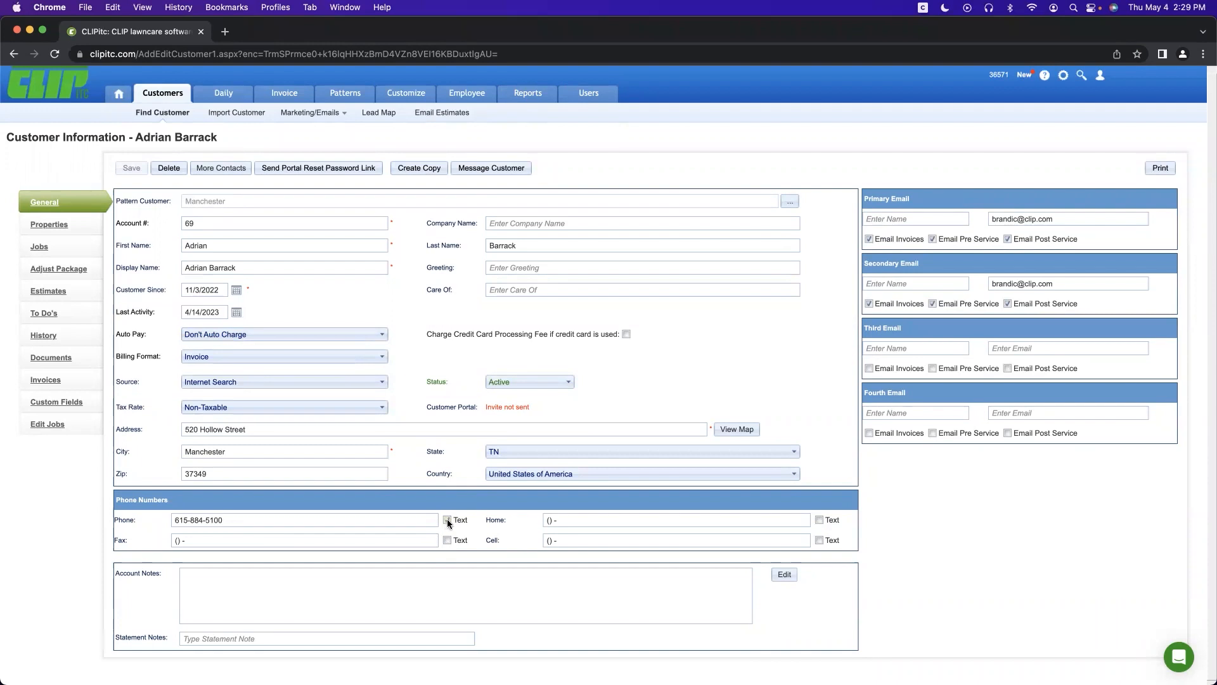
{"action": "left_click", "coordinate": [1030, 219]}
{"action": "left_click", "coordinate": [1026, 284]}
{"action": "left_click", "coordinate": [1021, 348]}
Step: Show the customer's property information with More Property Information expanded
{"action": "left_click", "coordinate": [42, 226]}
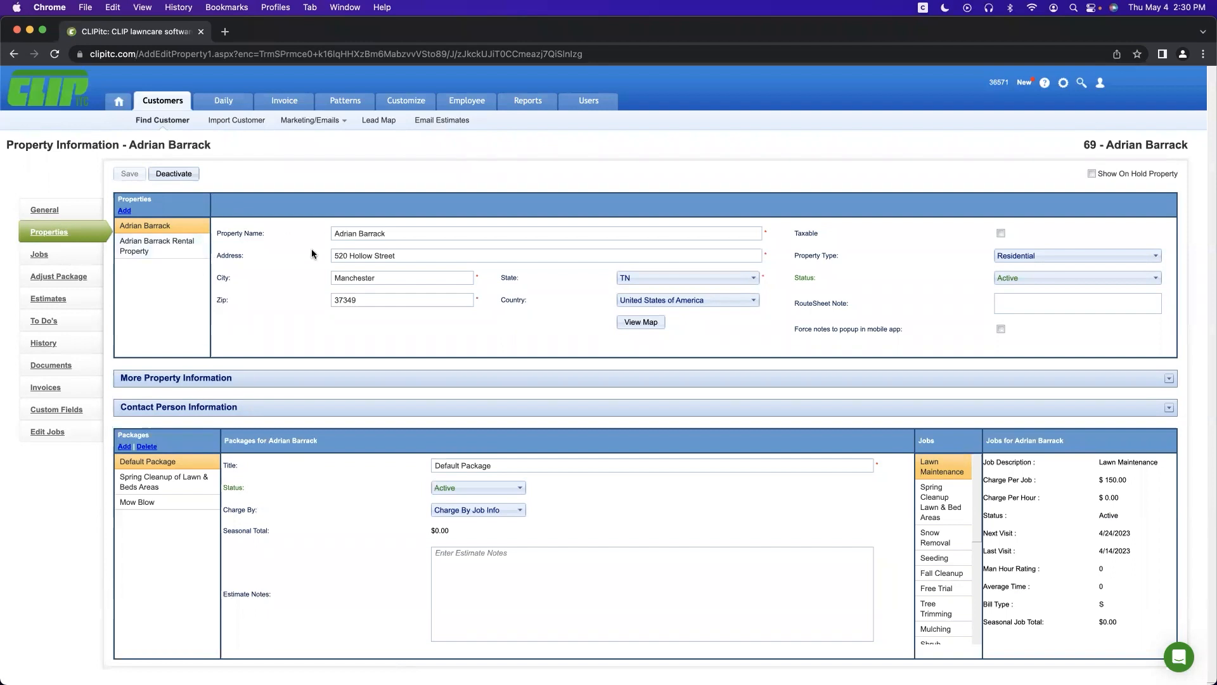
{"action": "left_click", "coordinate": [298, 381]}
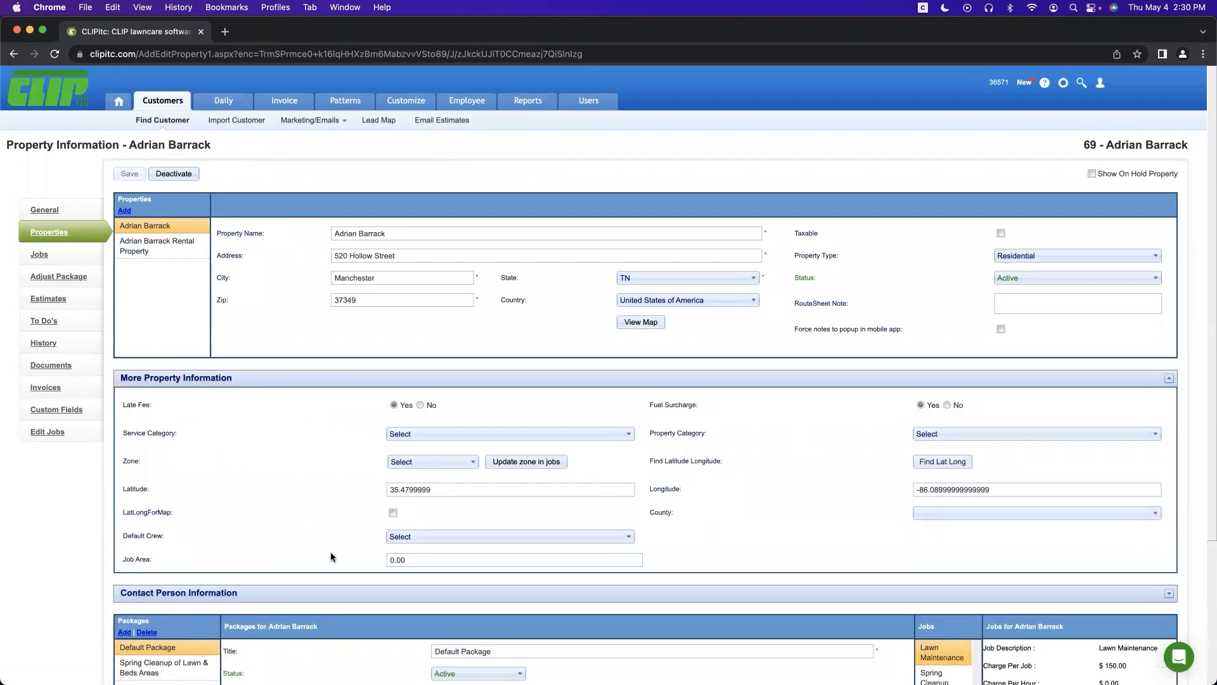
{"action": "scroll", "coordinate": [330, 557], "scroll_direction": "down", "scroll_amount": 3}
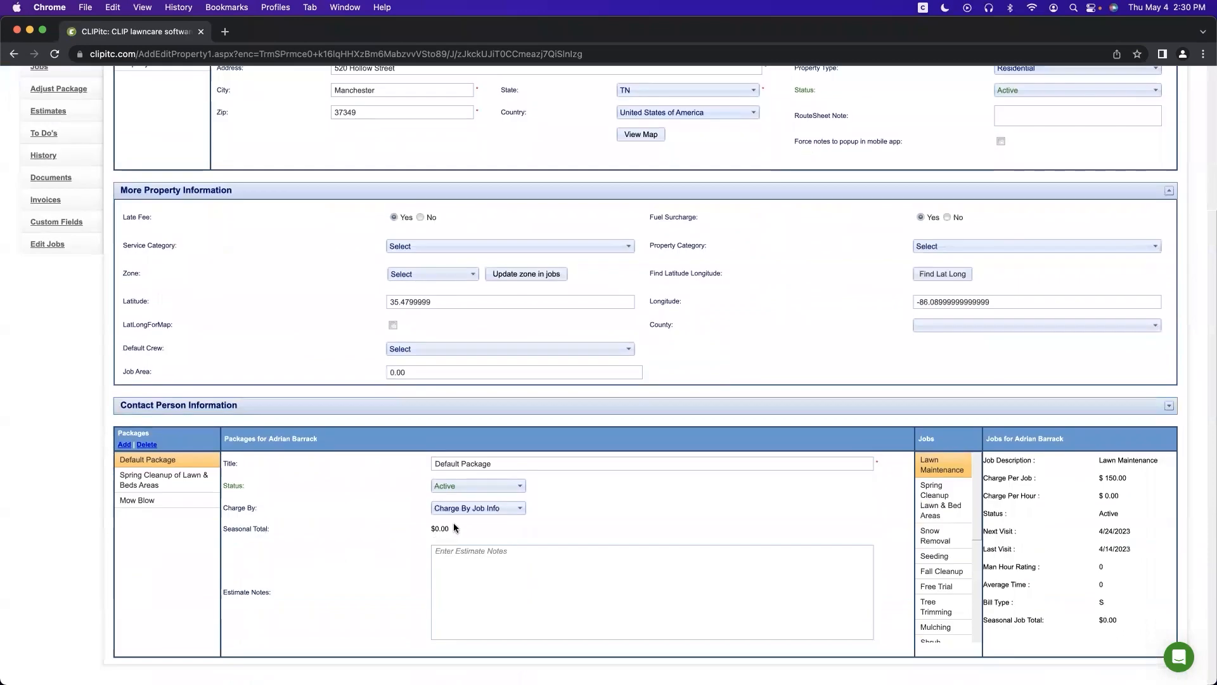
Step: Set the package Charge By to Installment and review the Jan–Apr installment amounts
{"action": "left_click", "coordinate": [462, 511]}
{"action": "left_click", "coordinate": [458, 535]}
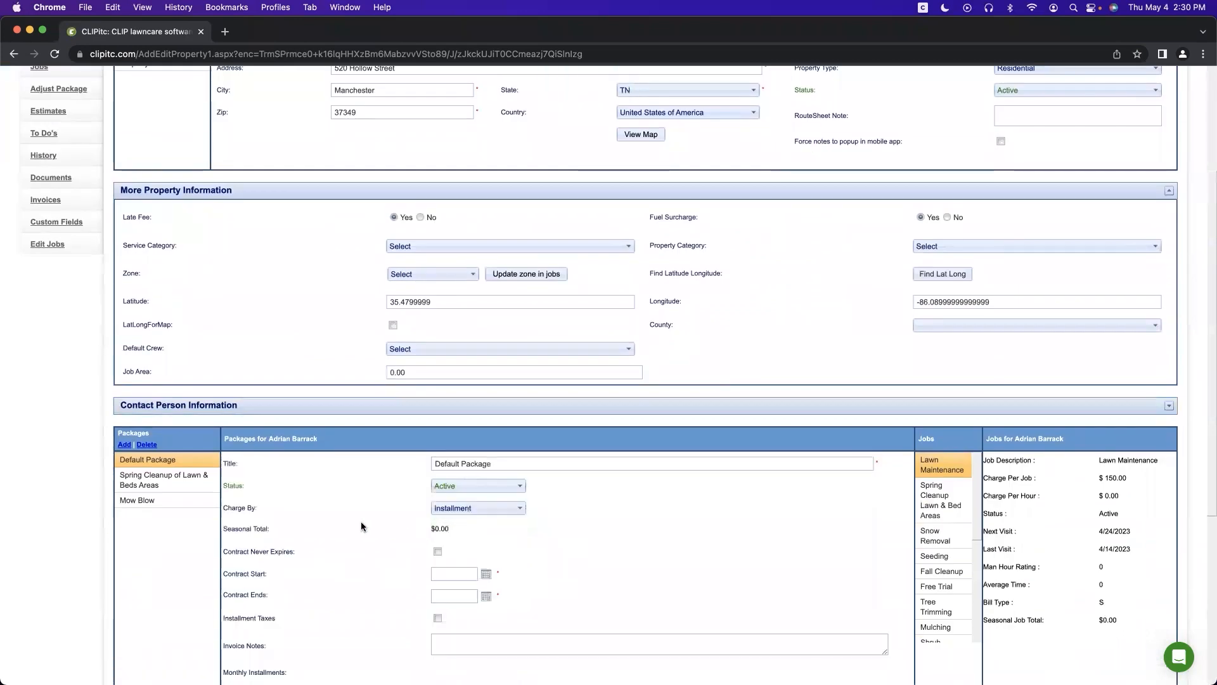
{"action": "scroll", "coordinate": [355, 521], "scroll_direction": "down", "scroll_amount": 4}
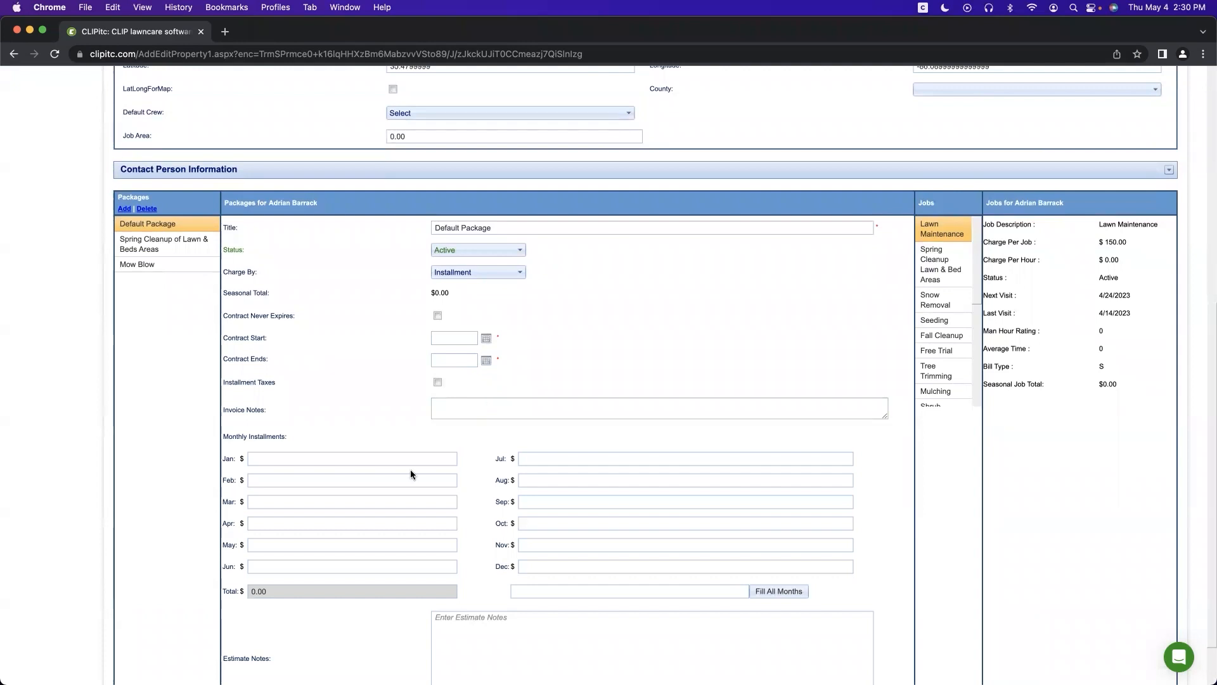
{"action": "left_click", "coordinate": [343, 457]}
{"action": "left_click", "coordinate": [339, 480]}
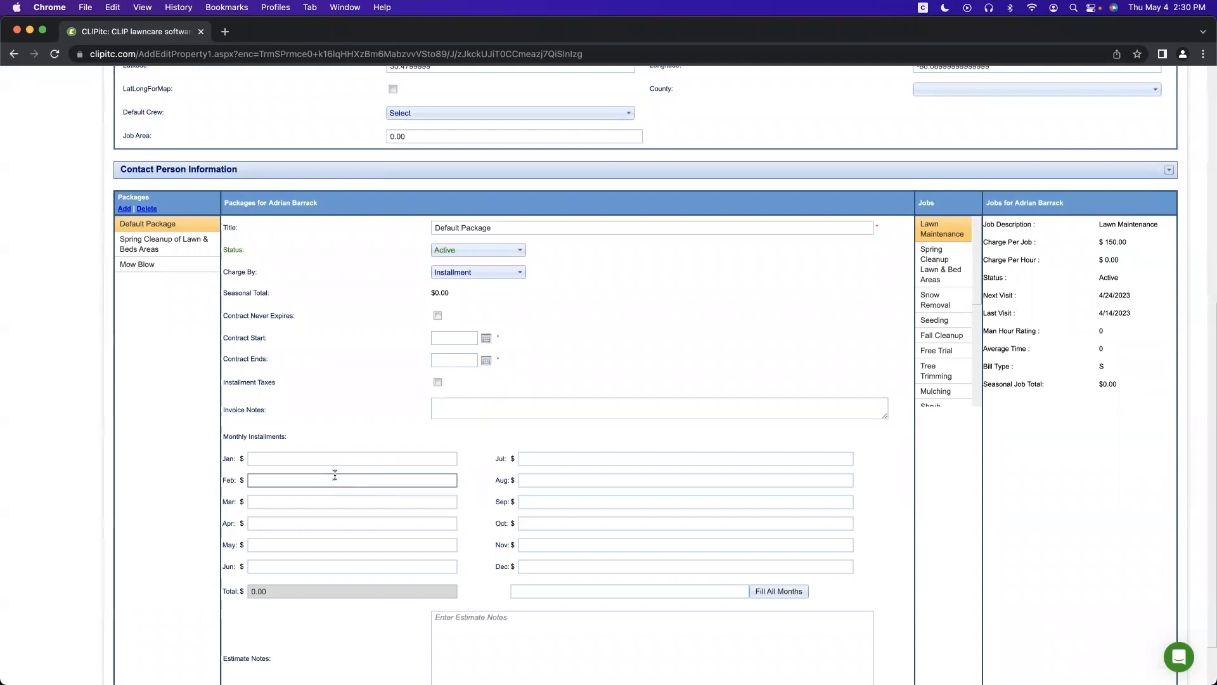
{"action": "left_click", "coordinate": [334, 502]}
{"action": "left_click", "coordinate": [333, 522]}
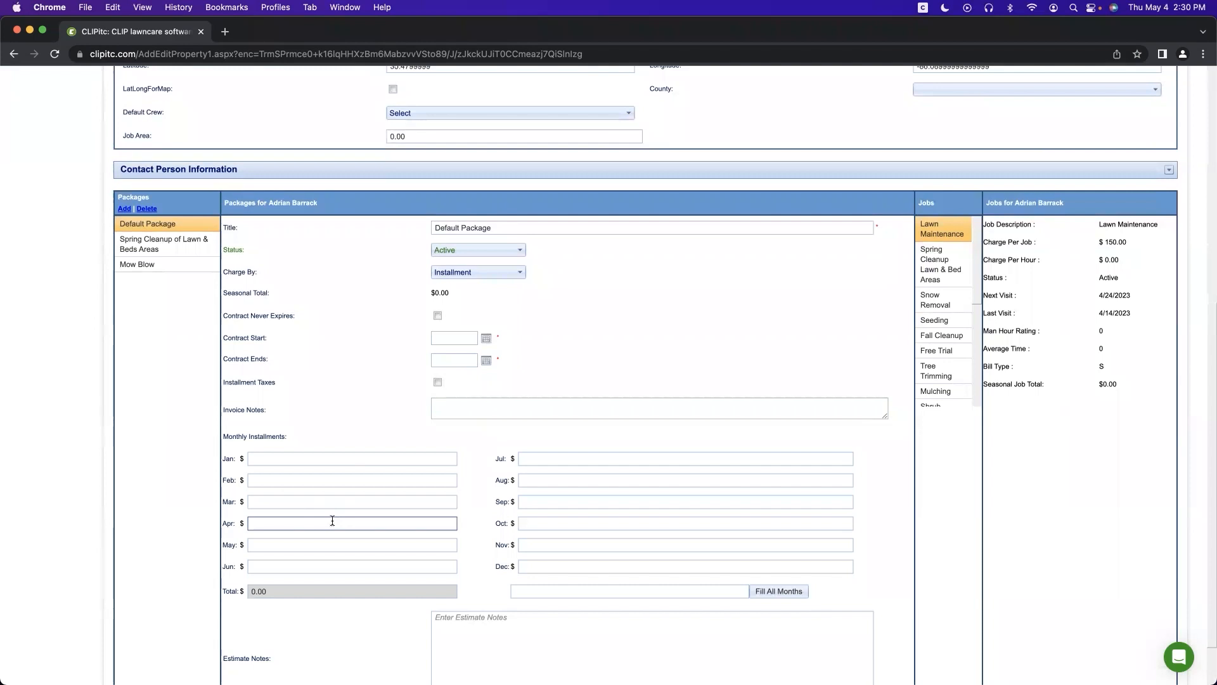
{"action": "left_click", "coordinate": [338, 459]}
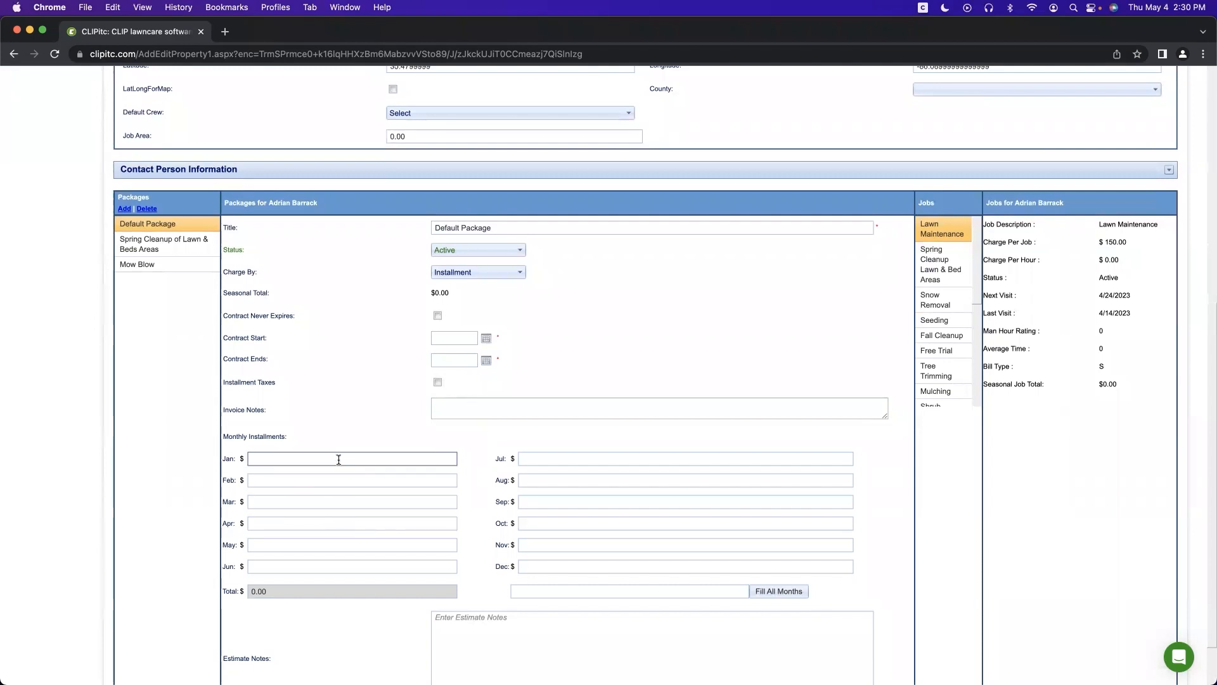
Step: Check the fill-all-months amount and its suggestions, then revisit the Jan–Mar installments
{"action": "left_click", "coordinate": [532, 589]}
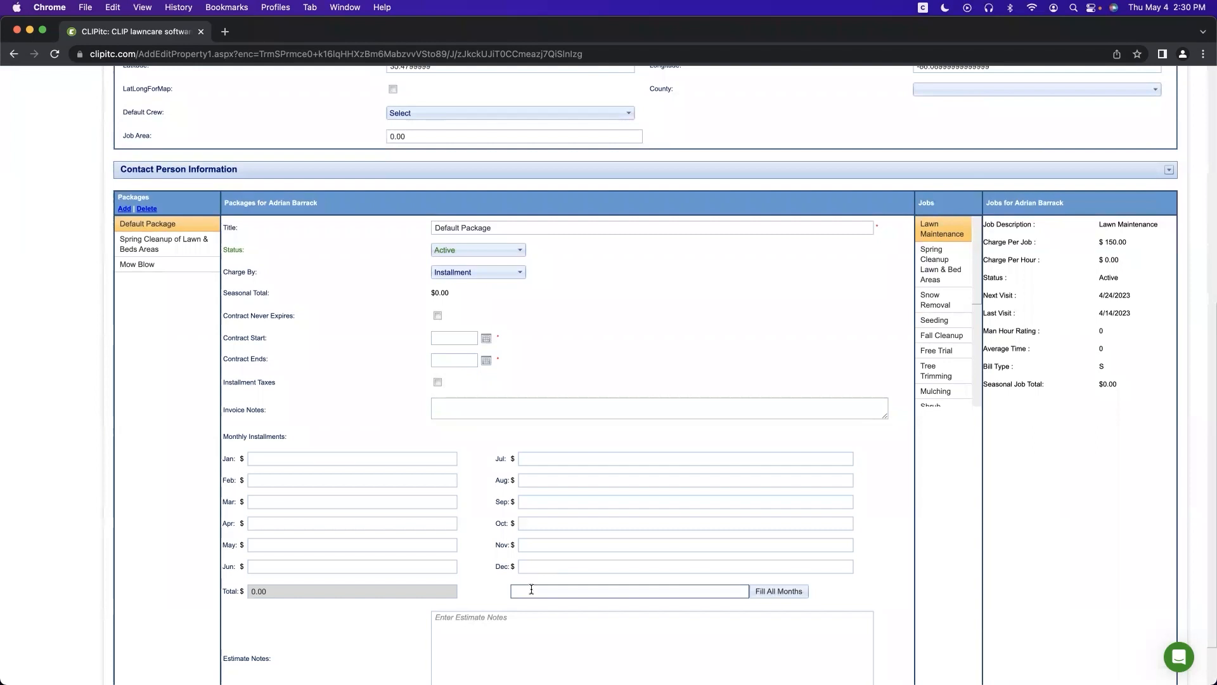
{"action": "left_click", "coordinate": [531, 589]}
{"action": "left_click", "coordinate": [490, 566]}
{"action": "left_click", "coordinate": [340, 457]}
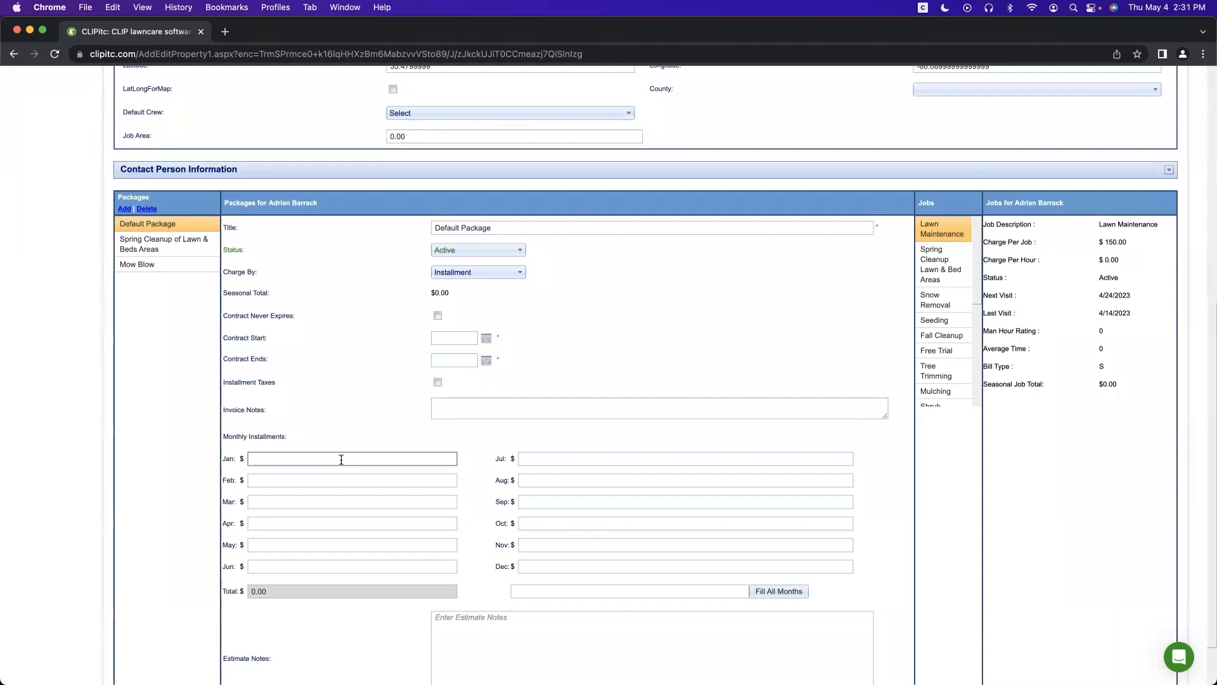
{"action": "left_click", "coordinate": [333, 474]}
{"action": "left_click", "coordinate": [327, 500]}
{"action": "left_click", "coordinate": [325, 435]}
Step: Undo the package billing change and open the customer's jobs list
{"action": "scroll", "coordinate": [313, 397], "scroll_direction": "up", "scroll_amount": 6}
{"action": "left_click", "coordinate": [219, 128]}
{"action": "left_click", "coordinate": [30, 258]}
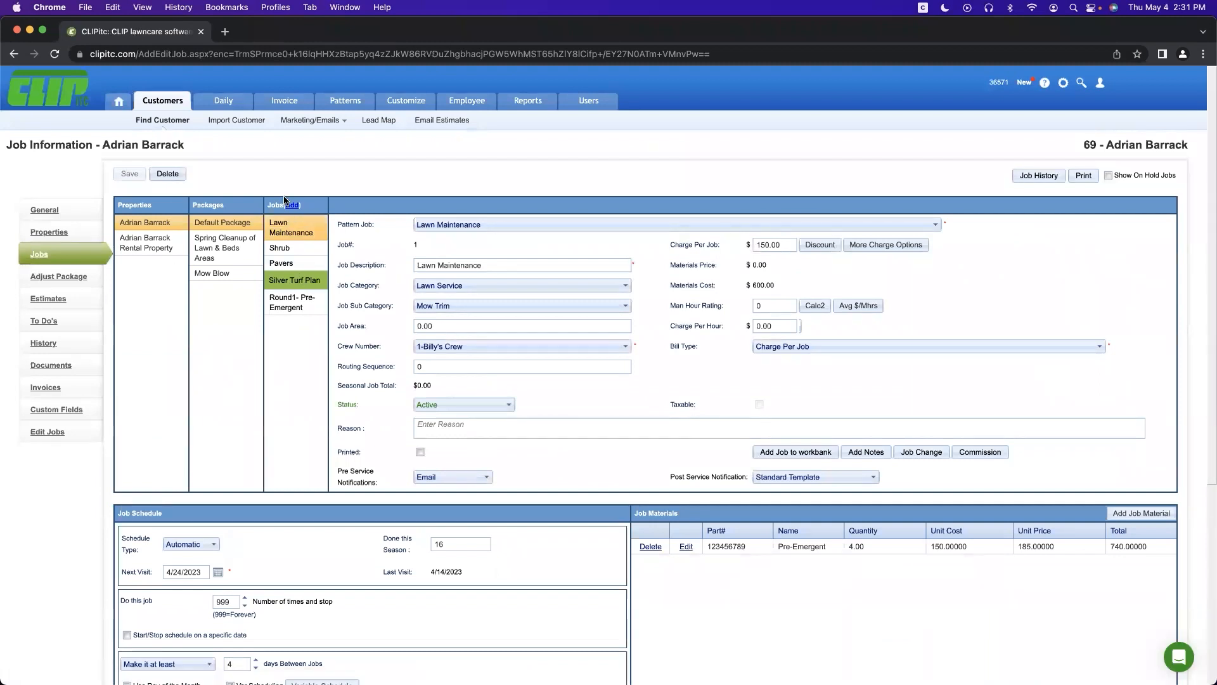
Step: Select the Lawn Maintenance job, toggling Show On Hold Jobs on and back off
{"action": "left_click", "coordinate": [300, 240]}
{"action": "left_click", "coordinate": [1107, 176]}
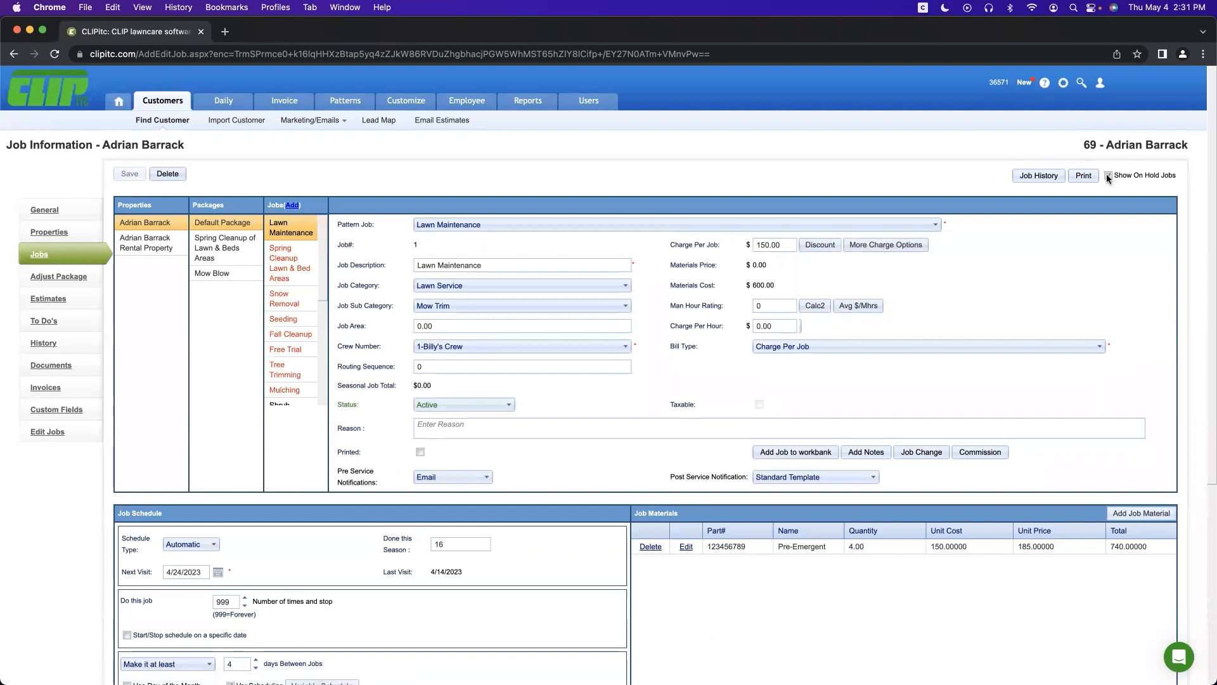
{"action": "left_click", "coordinate": [1106, 175]}
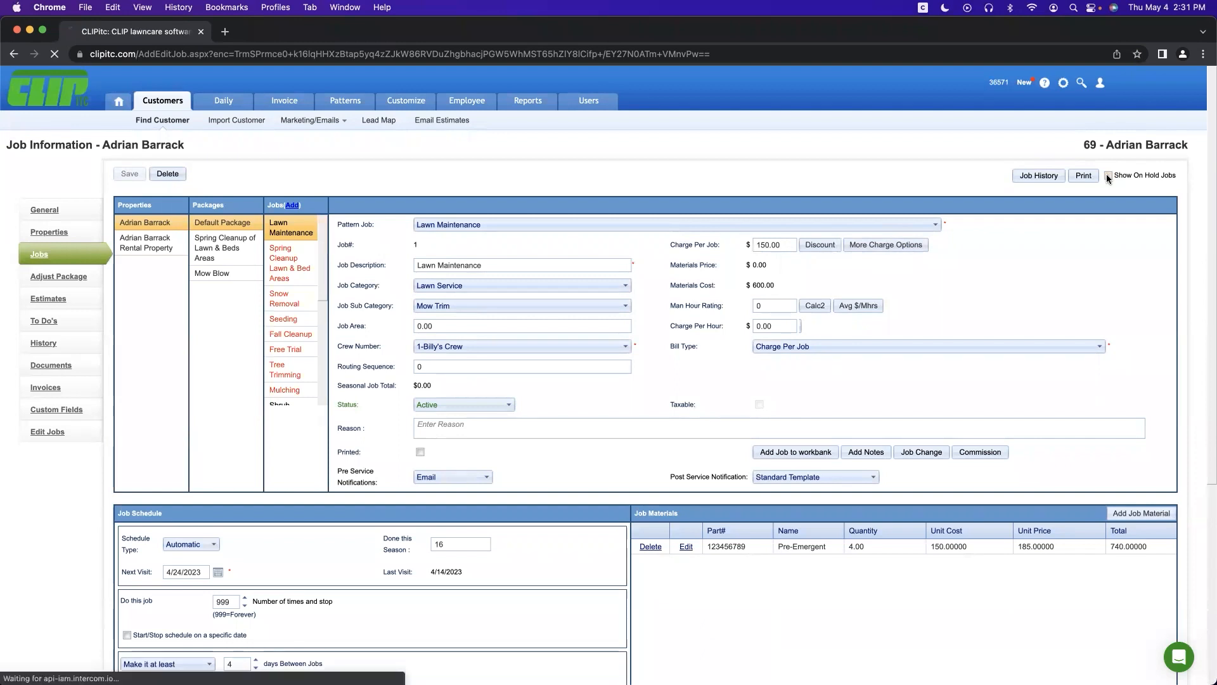
{"action": "left_click", "coordinate": [318, 240]}
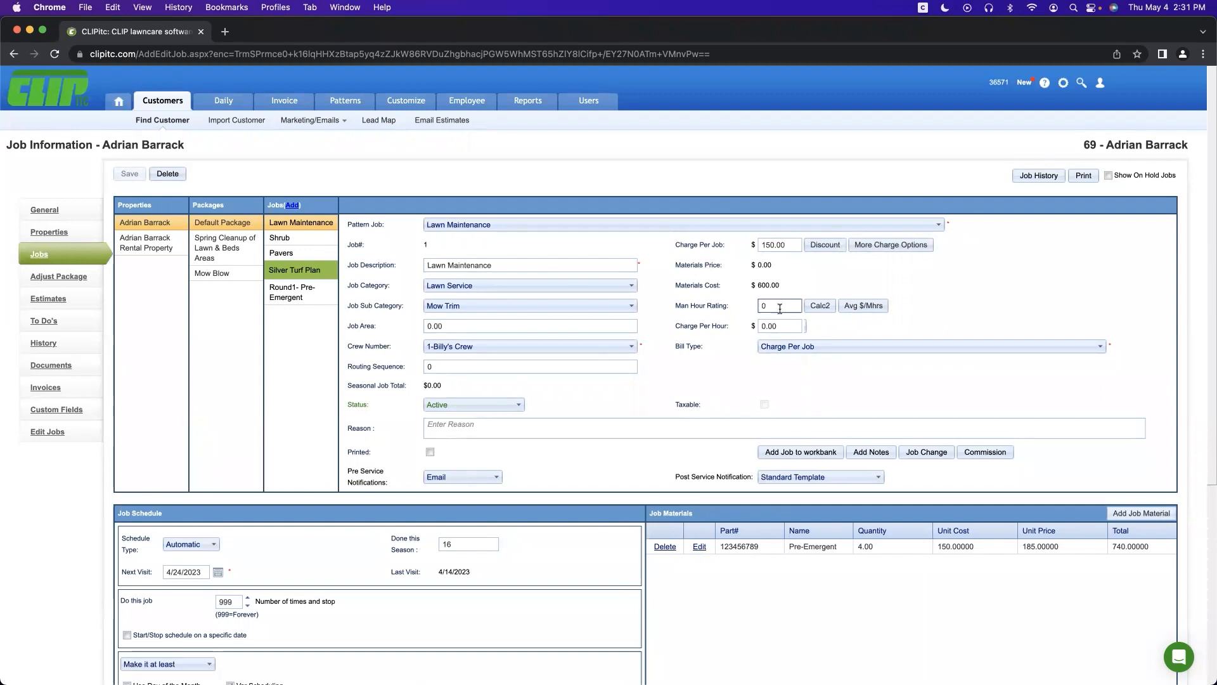
Step: Review the Bill Type and Crew Number choices unchanged, then open the job's notes
{"action": "left_click", "coordinate": [796, 346]}
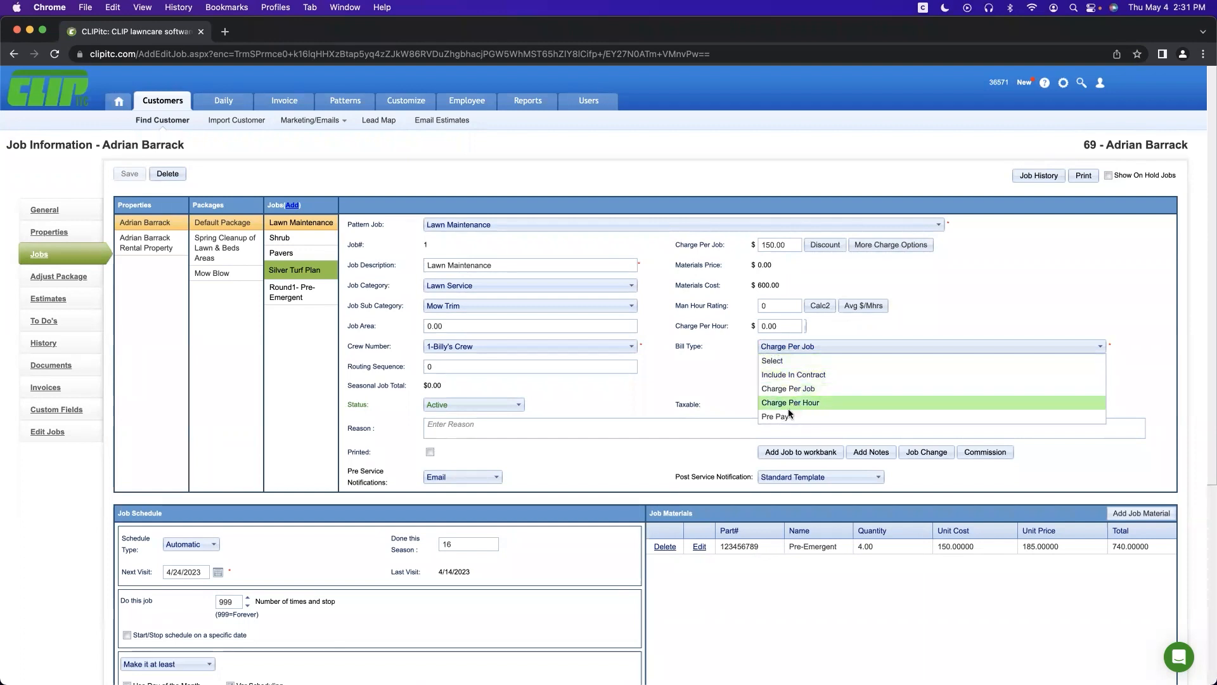
{"action": "left_click", "coordinate": [676, 390]}
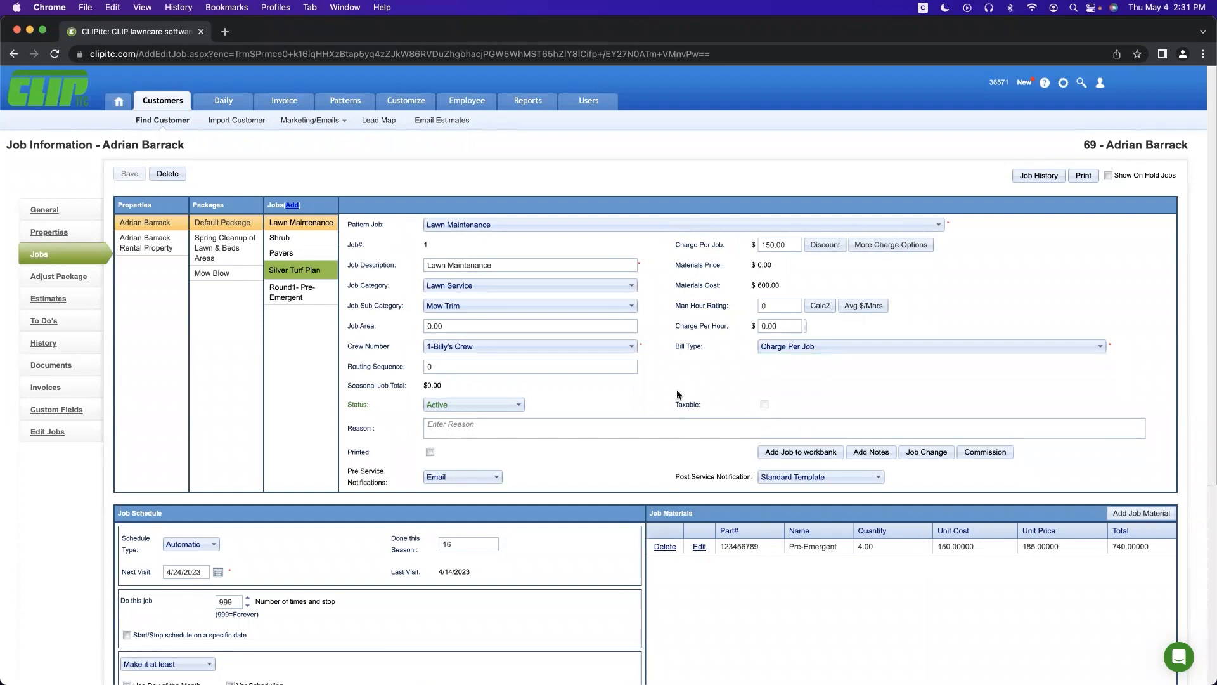
{"action": "left_click", "coordinate": [611, 348]}
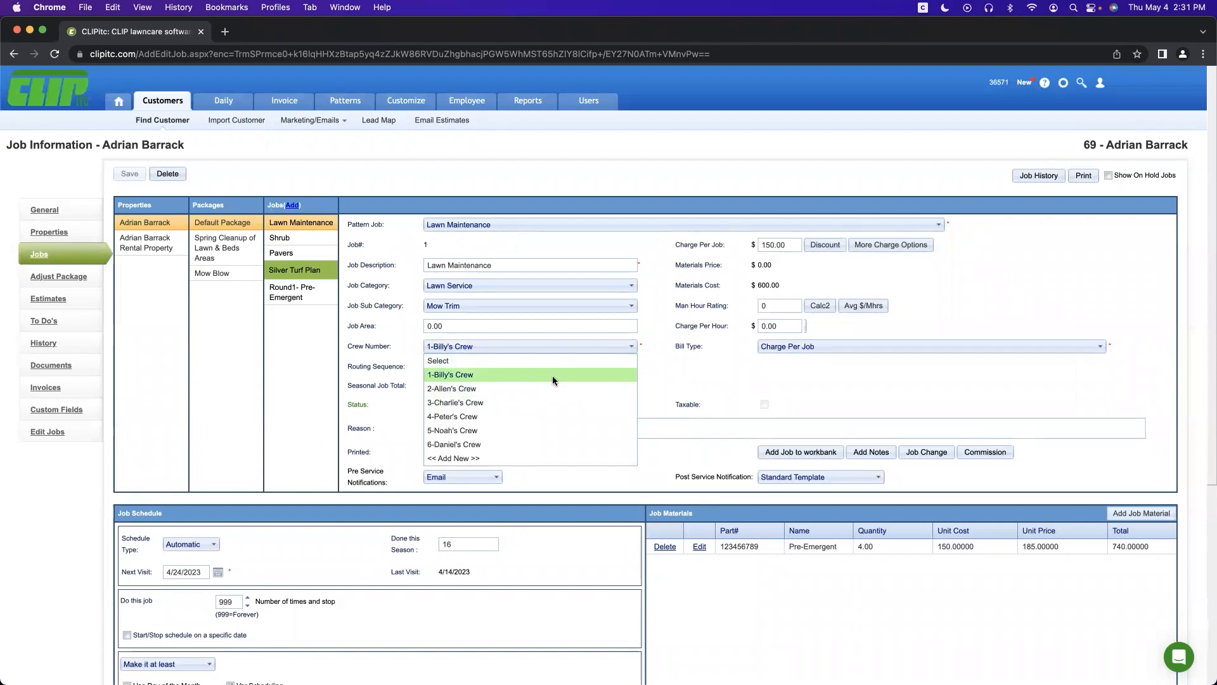
{"action": "left_click", "coordinate": [656, 378]}
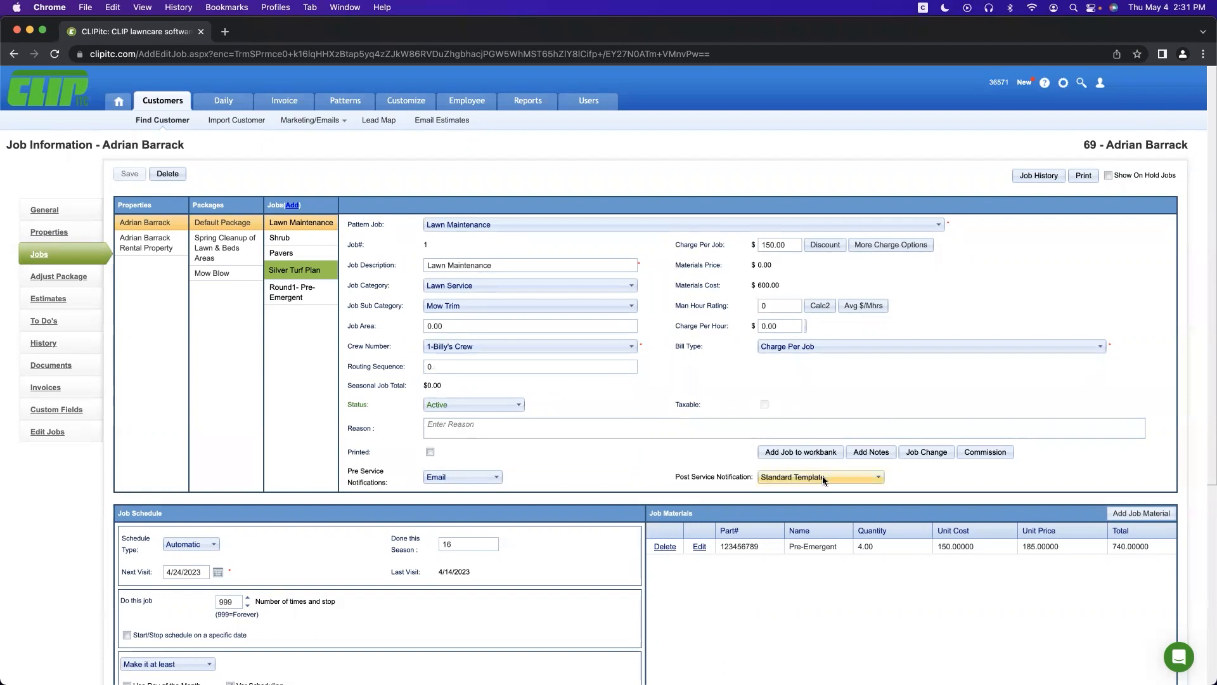
{"action": "left_click", "coordinate": [885, 453]}
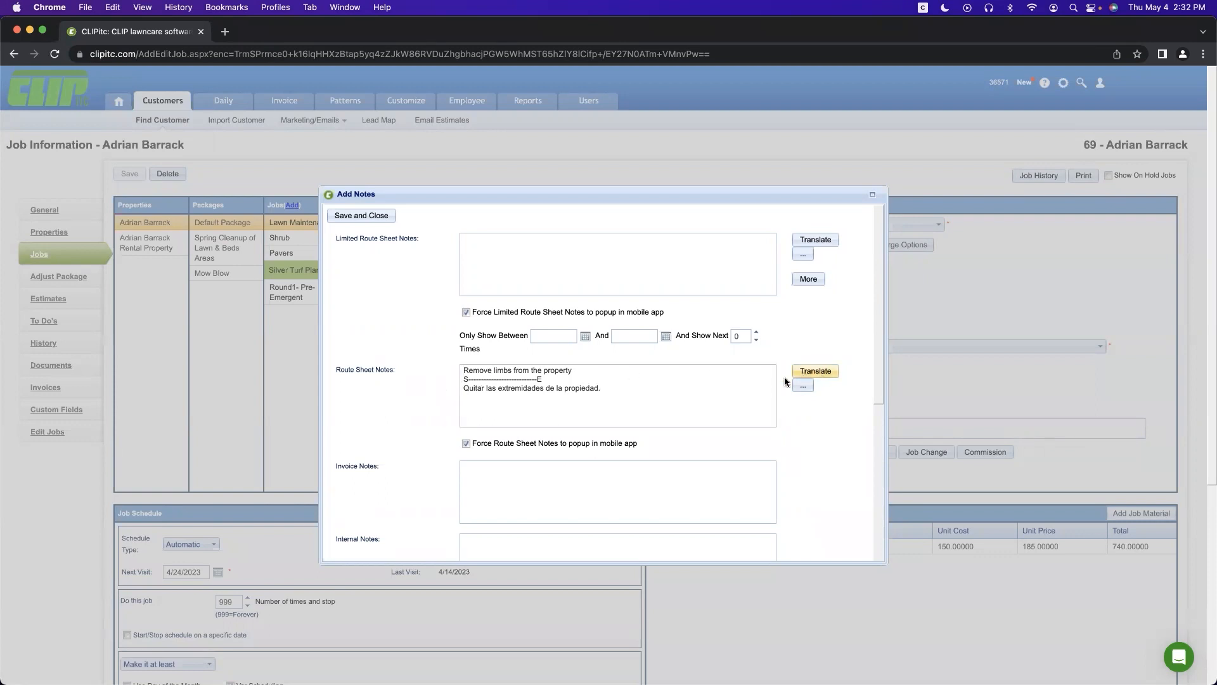
Step: Save the 'Remove limbs from the property' route note and return to the job's Automatic schedule
{"action": "left_click", "coordinate": [631, 393]}
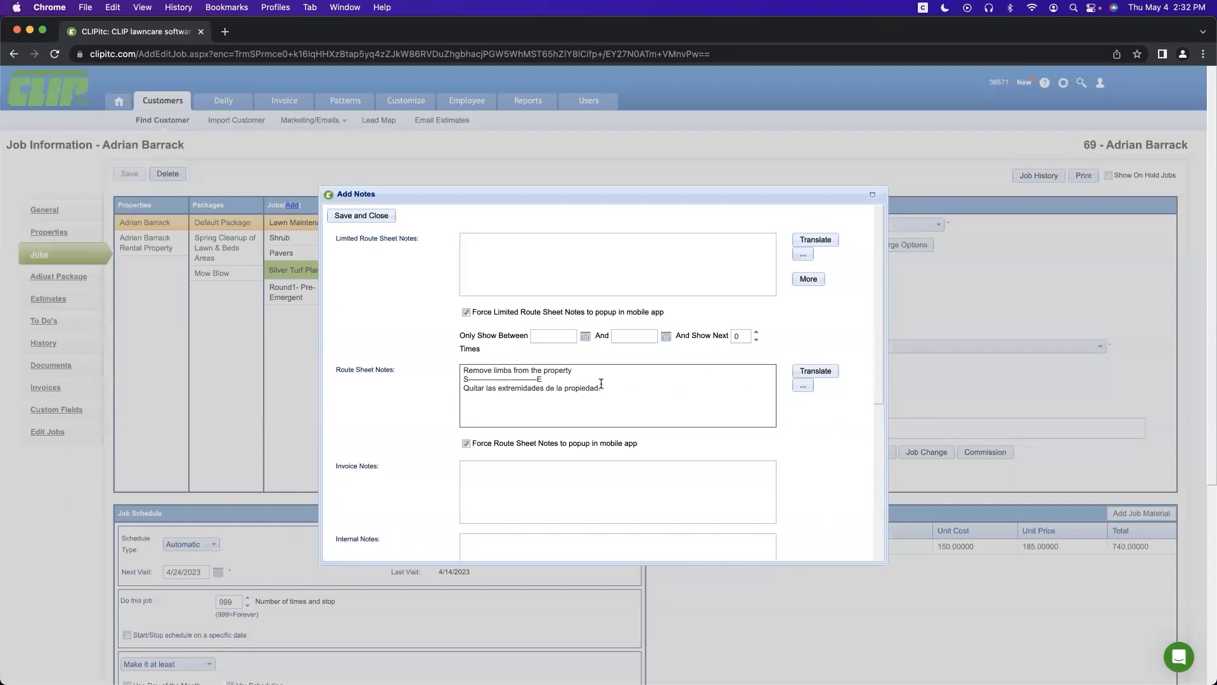
{"action": "scroll", "coordinate": [601, 393], "scroll_direction": "down", "scroll_amount": 1}
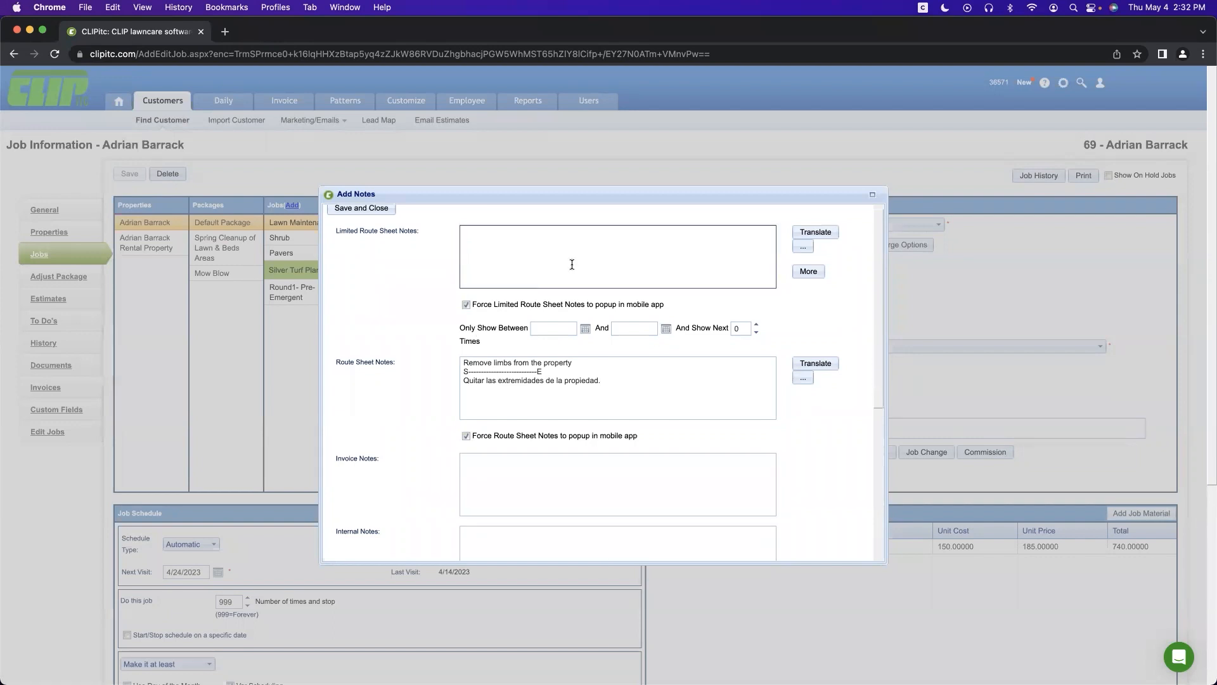
{"action": "scroll", "coordinate": [572, 264], "scroll_direction": "up", "scroll_amount": 1}
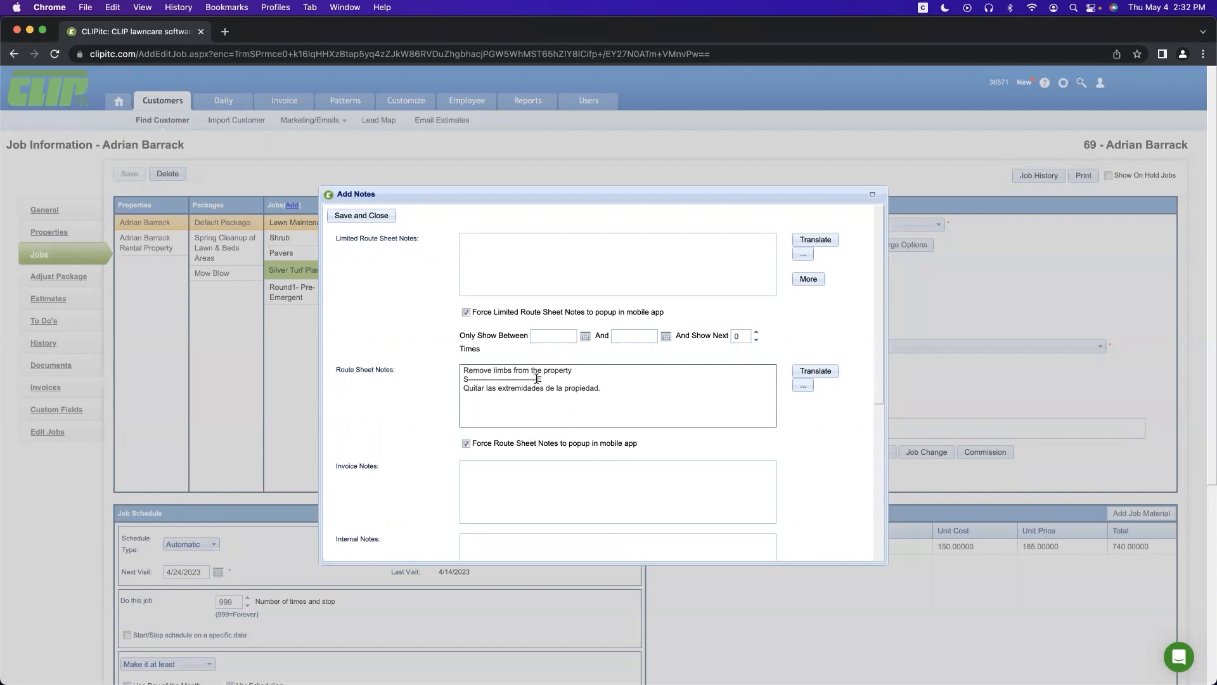
{"action": "left_click", "coordinate": [342, 215]}
{"action": "left_click", "coordinate": [351, 215]}
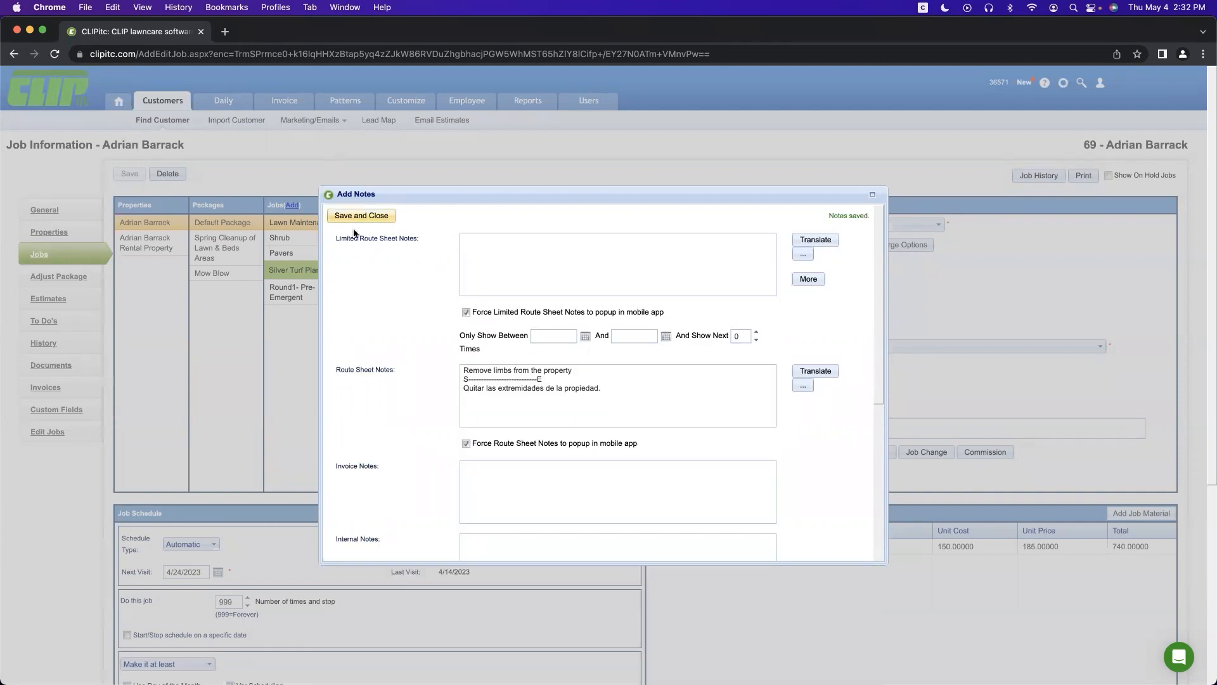
{"action": "scroll", "coordinate": [314, 429], "scroll_direction": "down", "scroll_amount": 5}
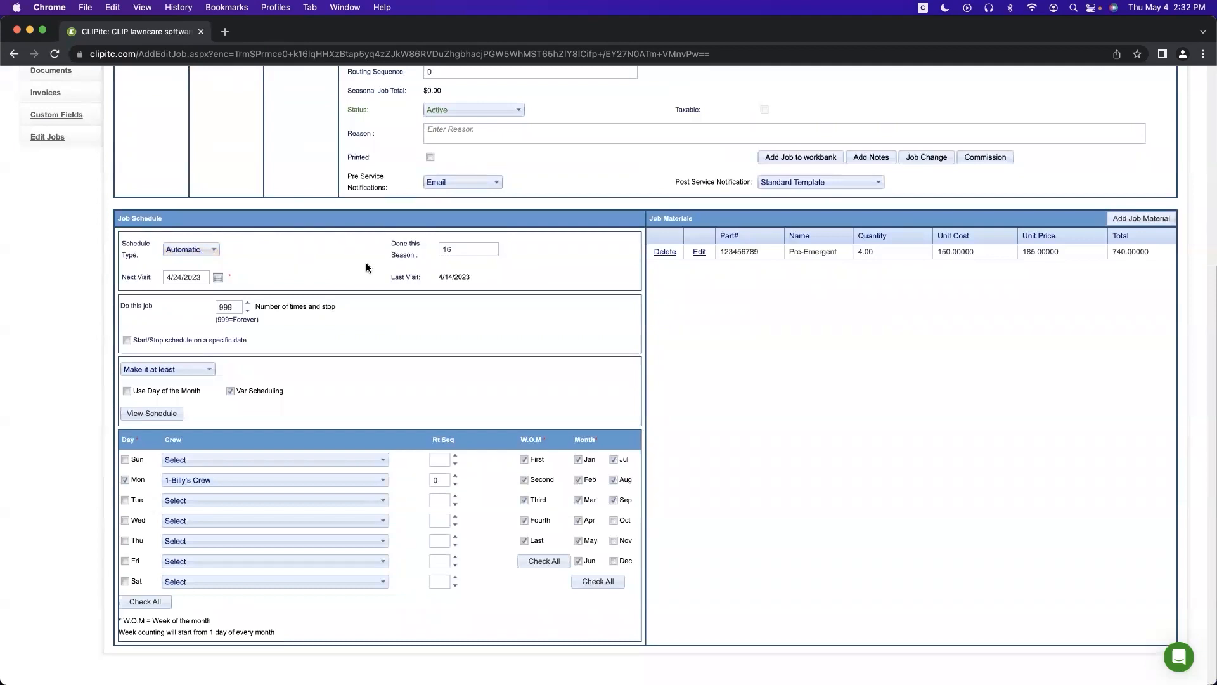
Step: Try the frequency and day-of-month options, keep 'Make it at least' with weekday scheduling, and save the job
{"action": "left_click", "coordinate": [454, 249]}
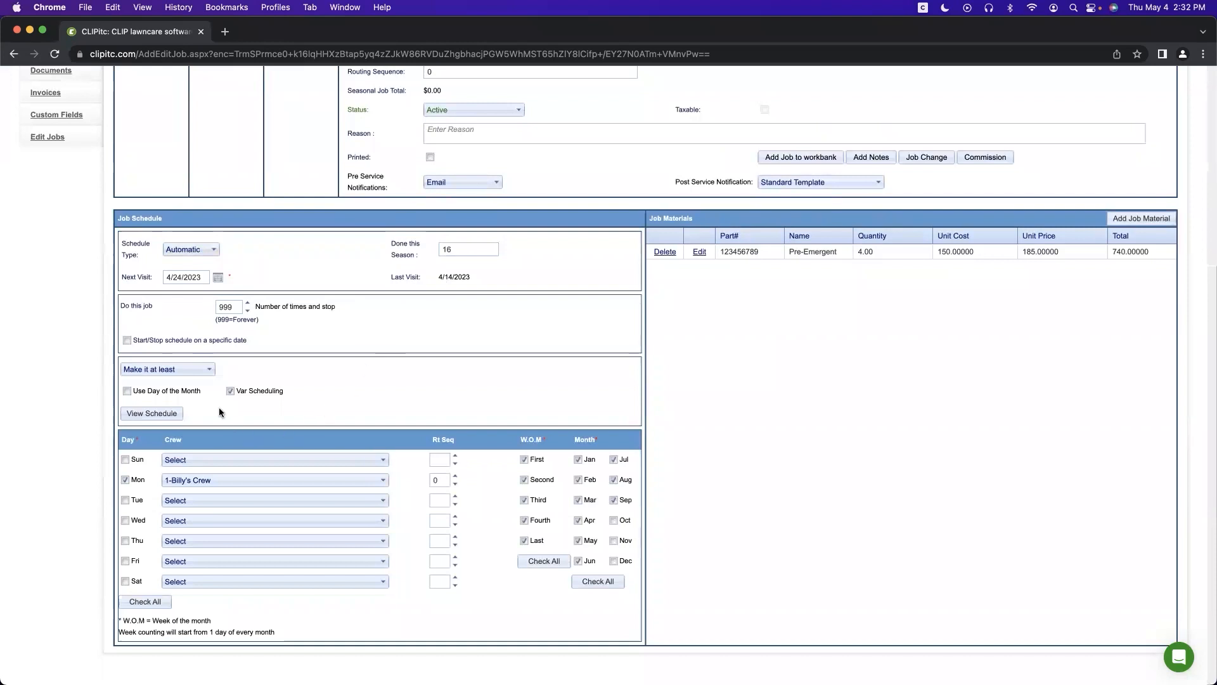
{"action": "left_click", "coordinate": [199, 370]}
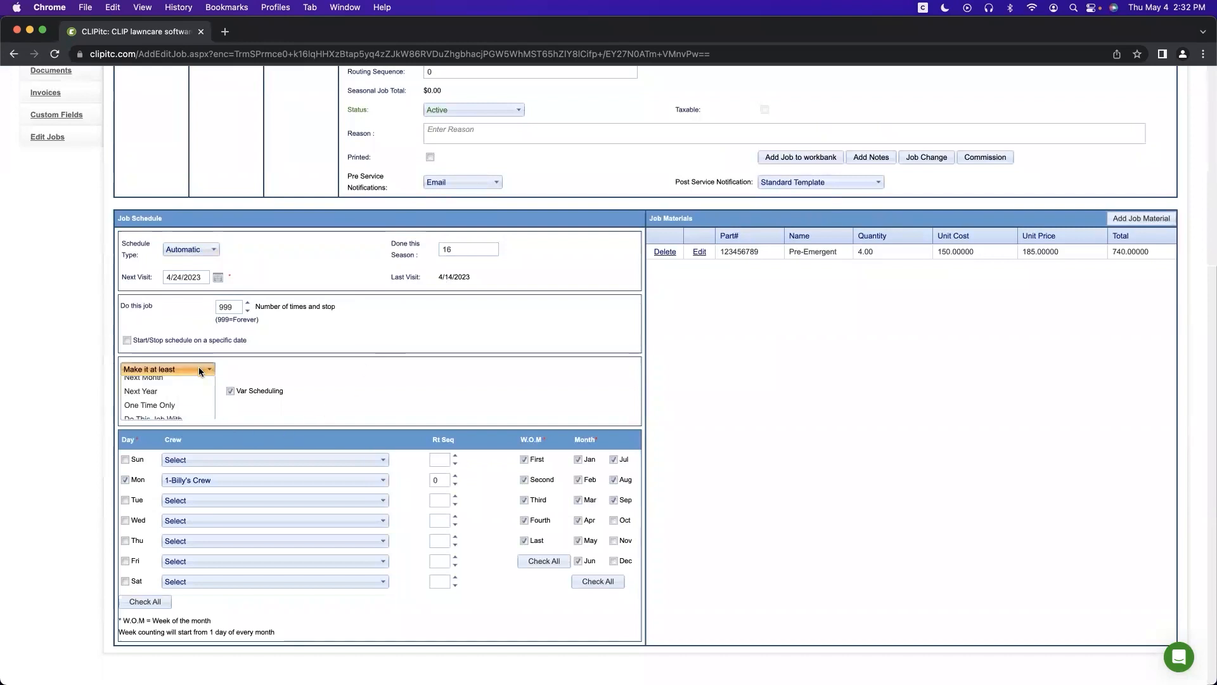
{"action": "left_click", "coordinate": [175, 385]}
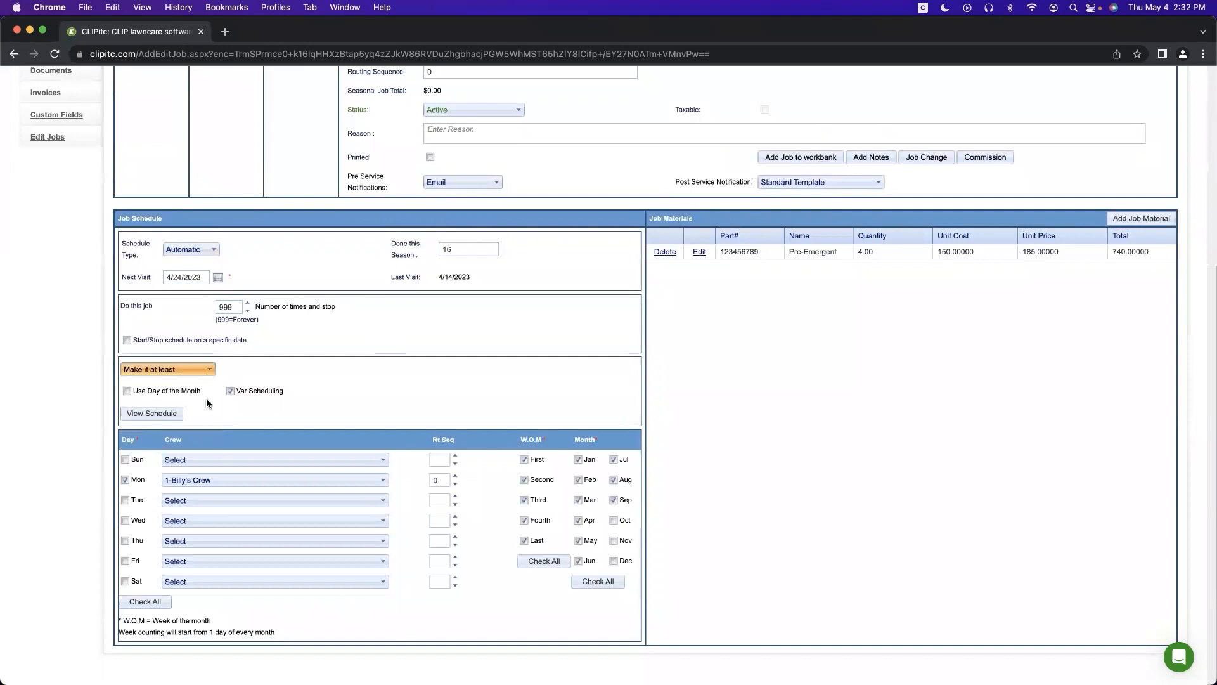
{"action": "left_click", "coordinate": [198, 369]}
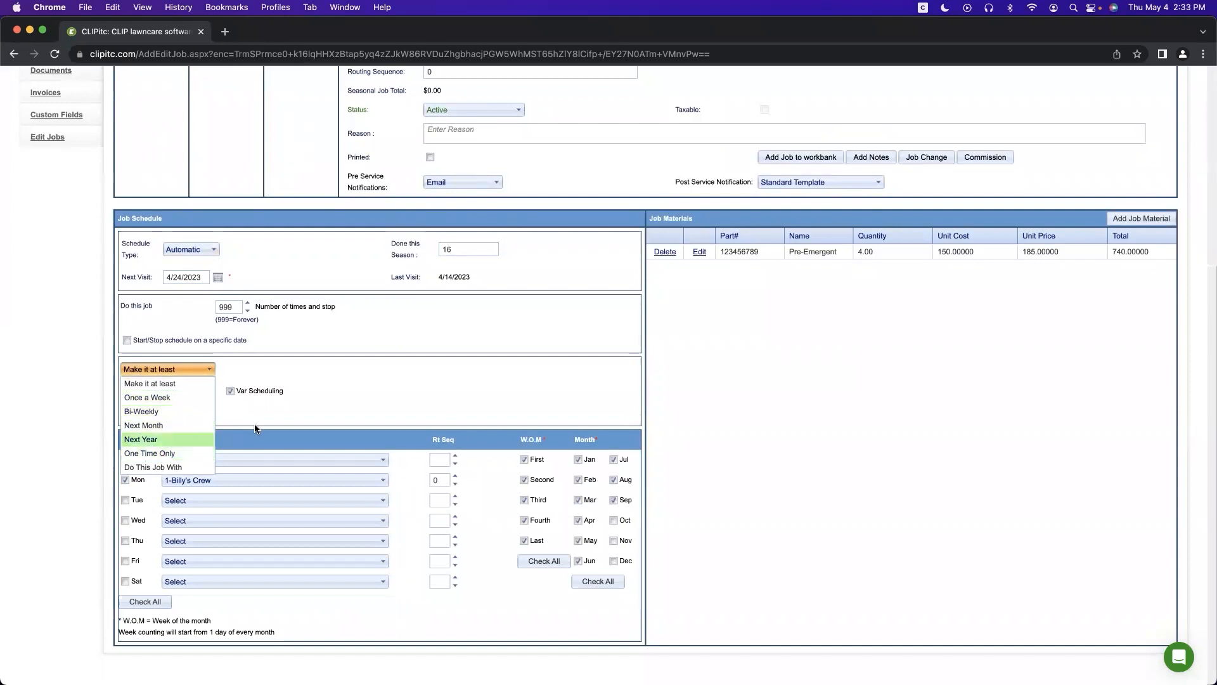
{"action": "left_click", "coordinate": [246, 403]}
{"action": "left_click", "coordinate": [157, 391]}
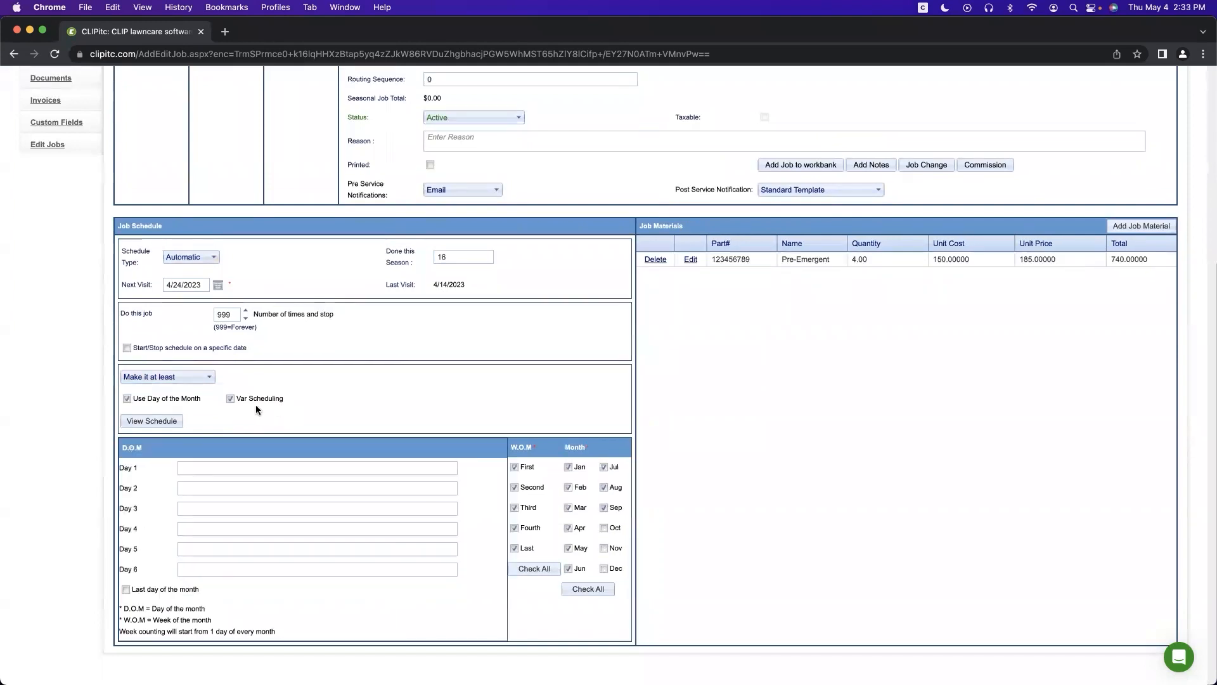
{"action": "left_click", "coordinate": [126, 398]}
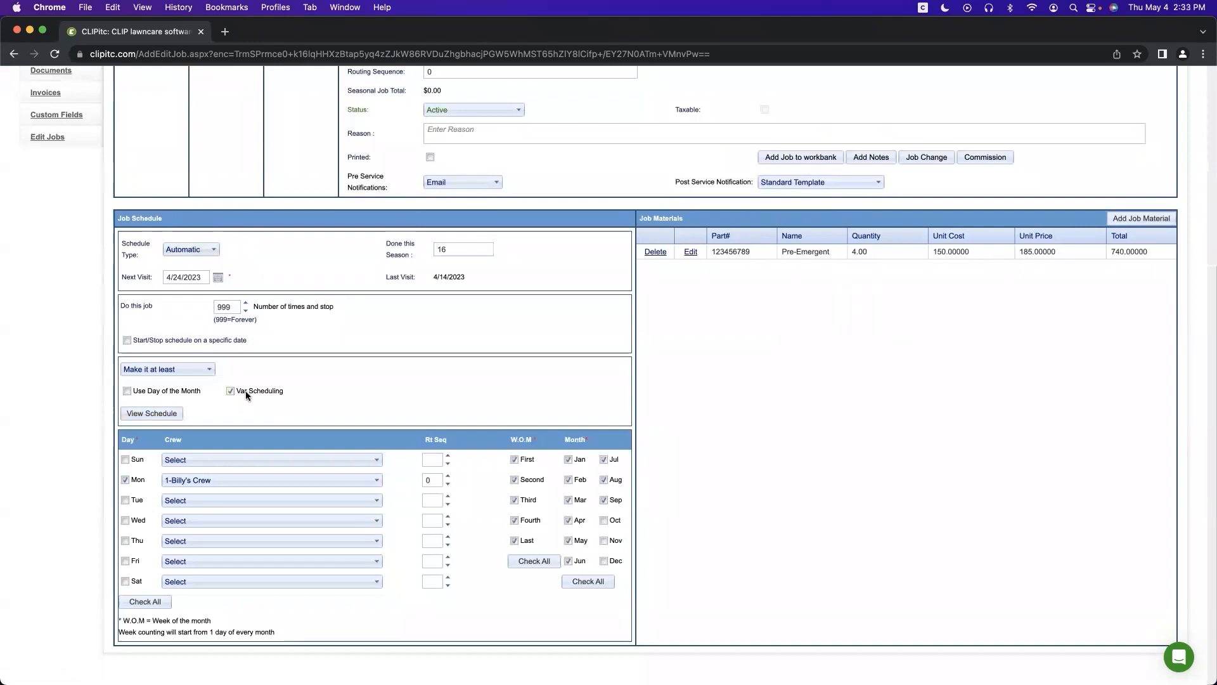
{"action": "scroll", "coordinate": [243, 387], "scroll_direction": "up", "scroll_amount": 5}
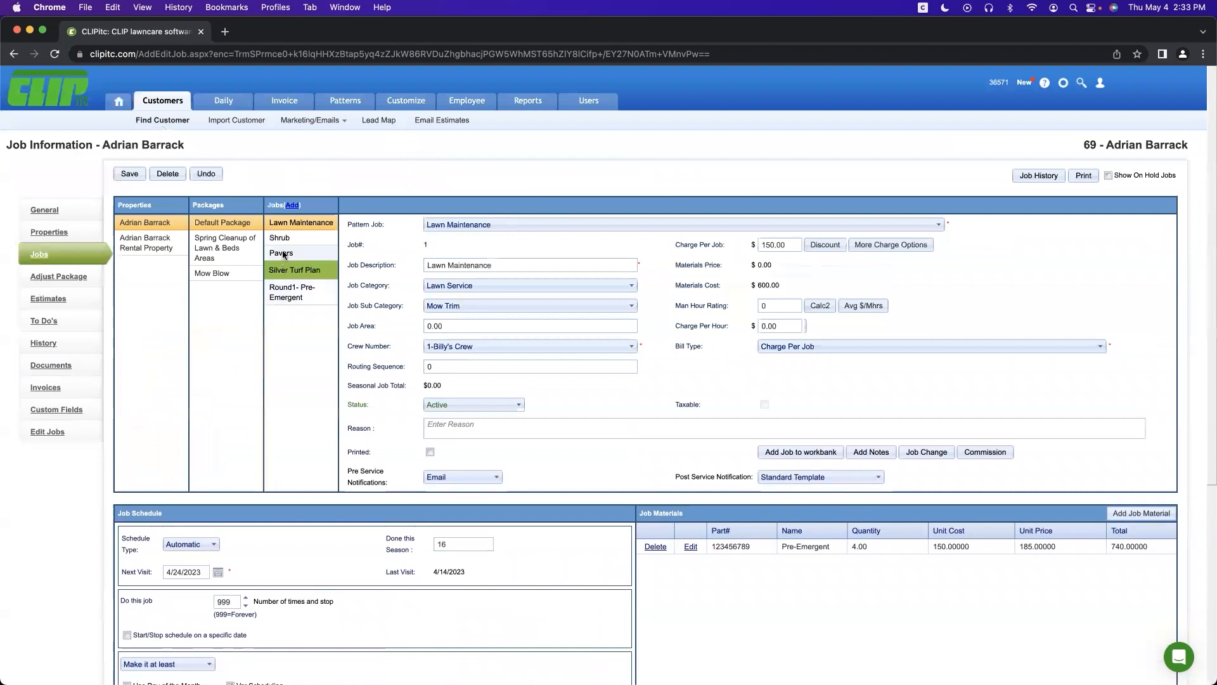
{"action": "left_click", "coordinate": [287, 227]}
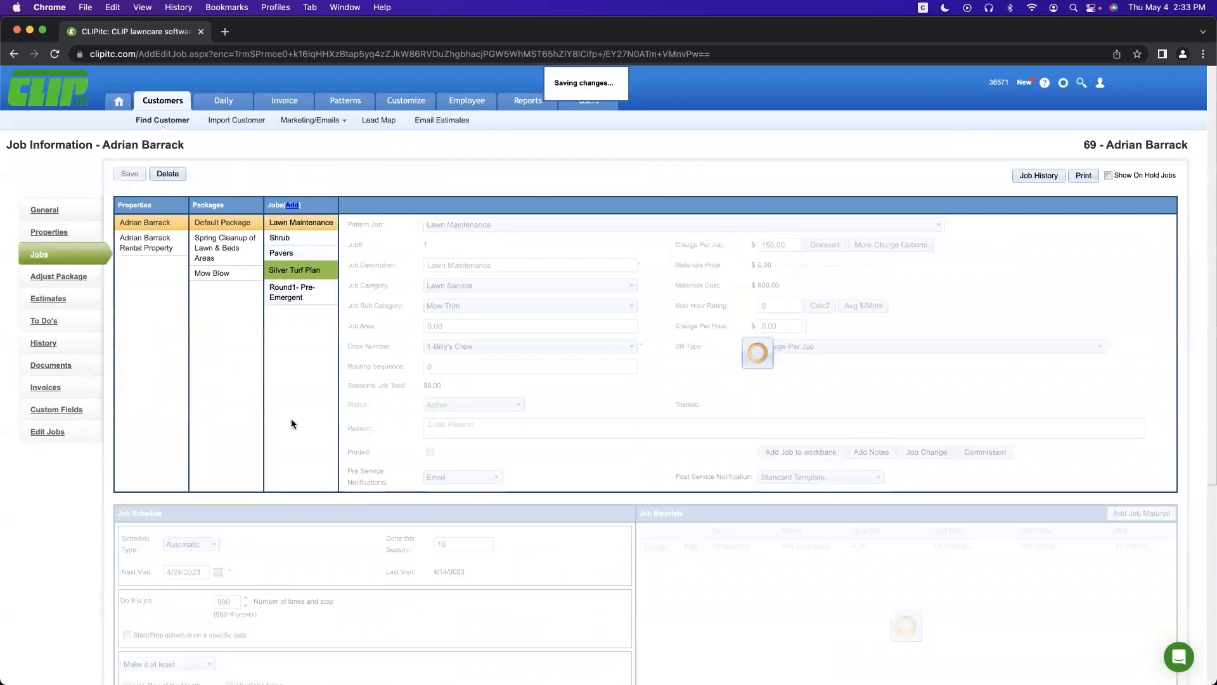
Step: Review the Lawn Maintenance job's variable schedule of three changes (18, 11, 4 days) and close it
{"action": "left_click", "coordinate": [278, 239]}
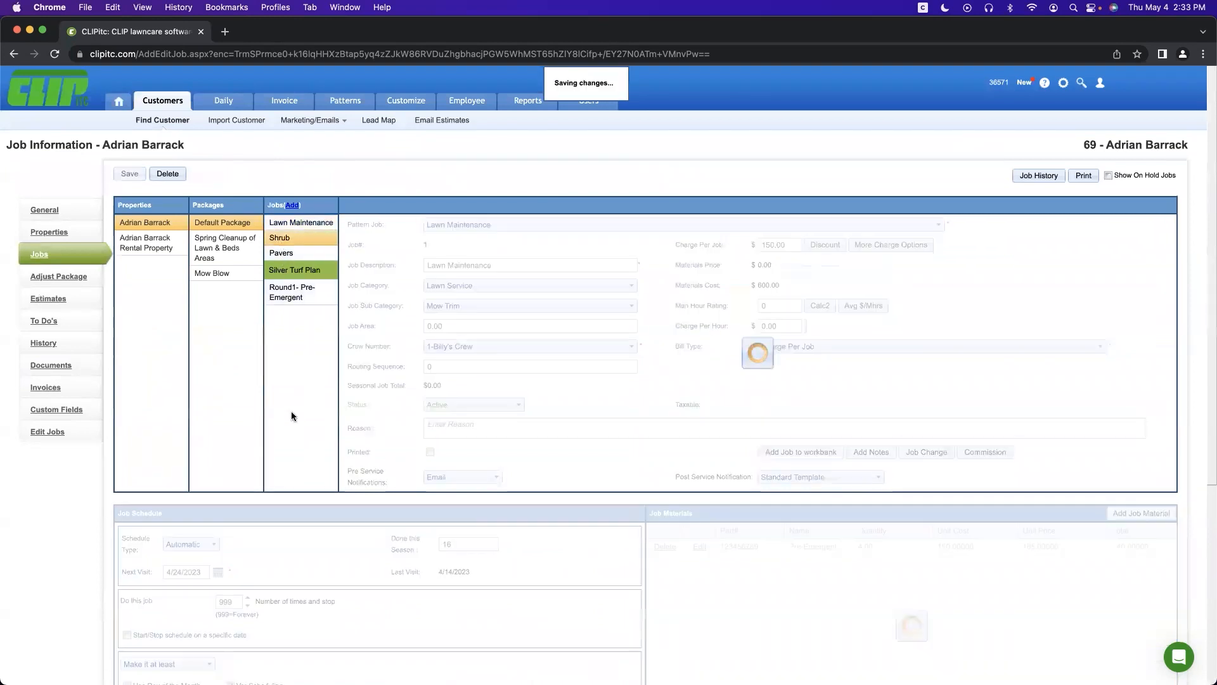
{"action": "scroll", "coordinate": [264, 439], "scroll_direction": "down", "scroll_amount": 2}
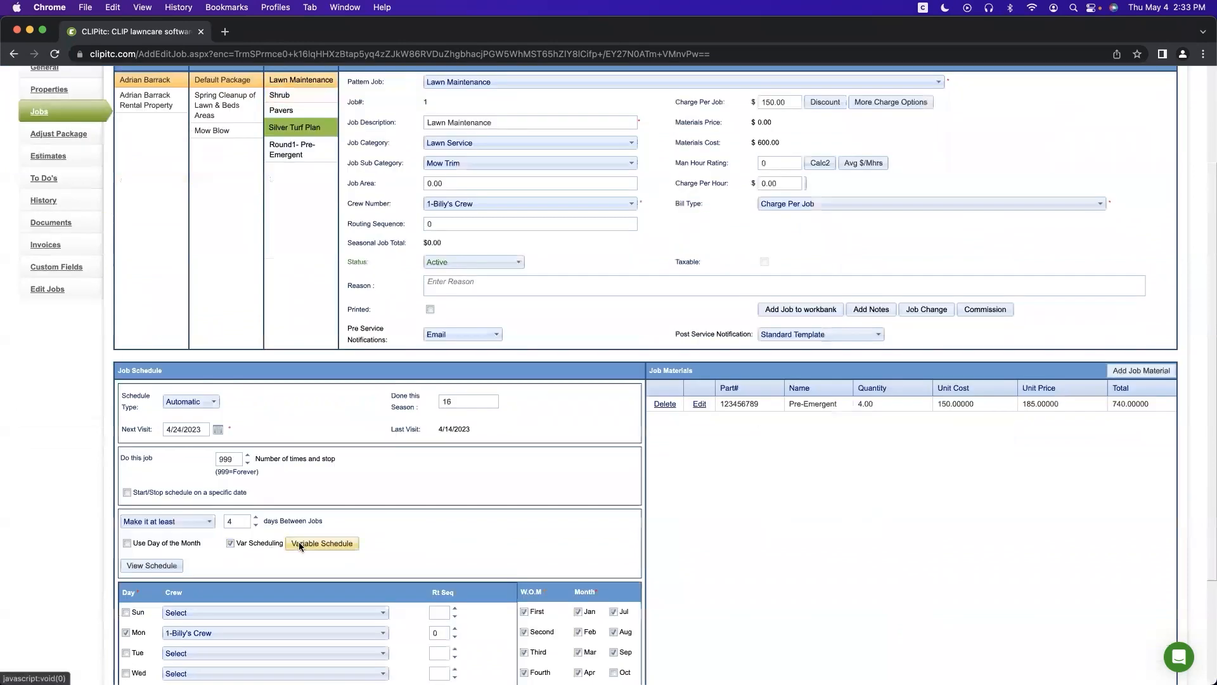
{"action": "left_click", "coordinate": [298, 541]}
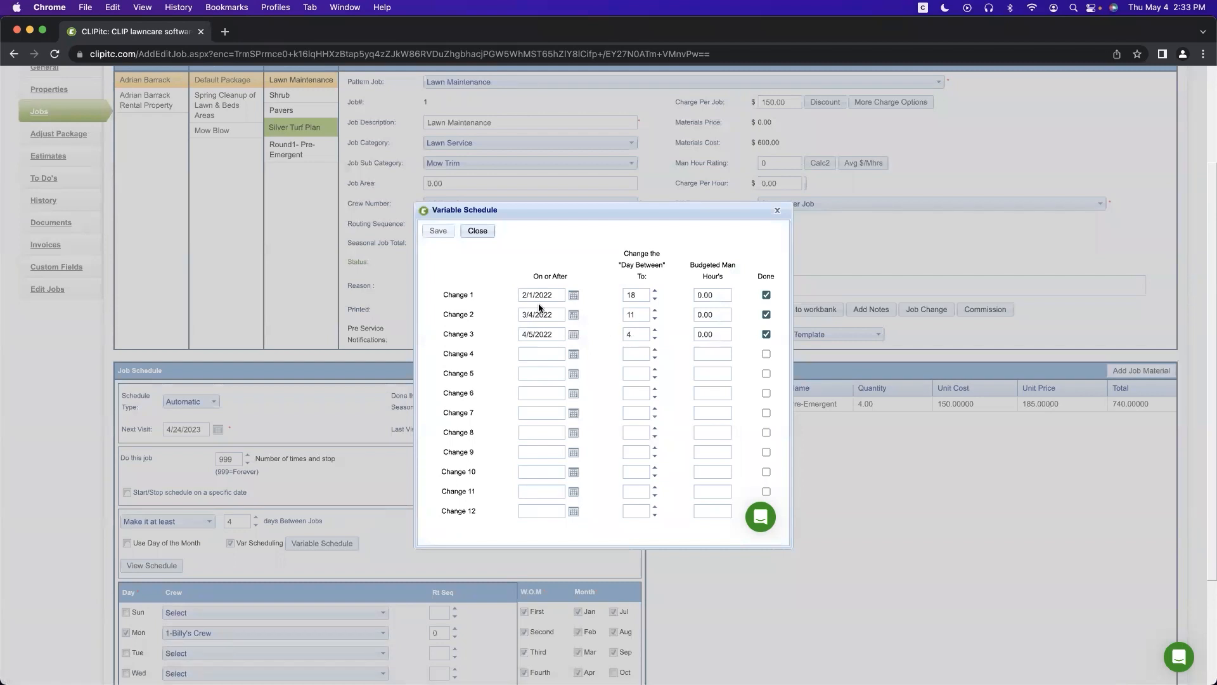
{"action": "left_click", "coordinate": [478, 232]}
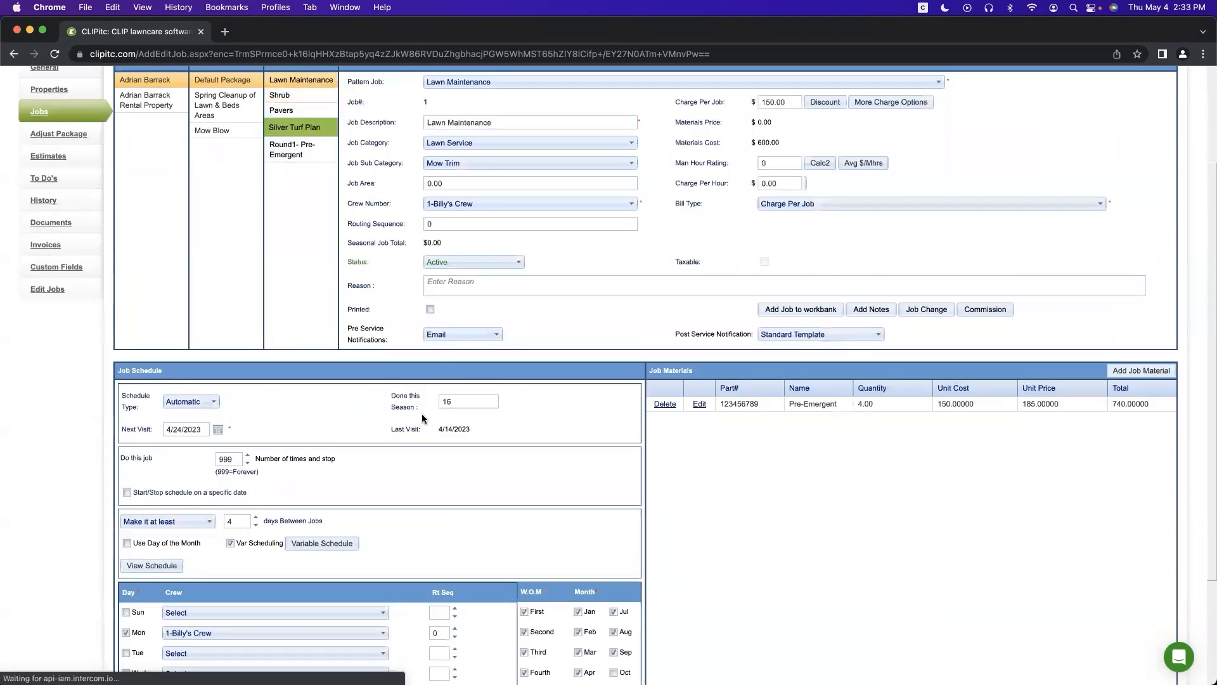
{"action": "scroll", "coordinate": [421, 413], "scroll_direction": "down", "scroll_amount": 3}
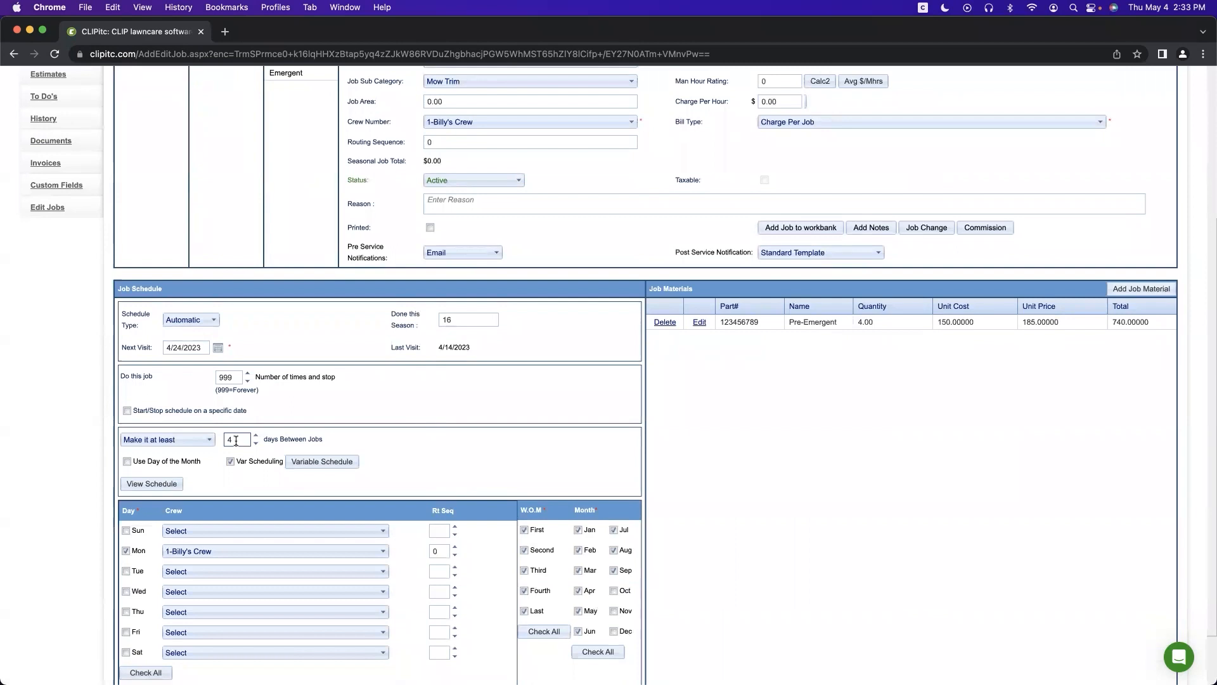
Step: Change the minimum days between visits from 4 to 3
{"action": "left_click", "coordinate": [196, 441]}
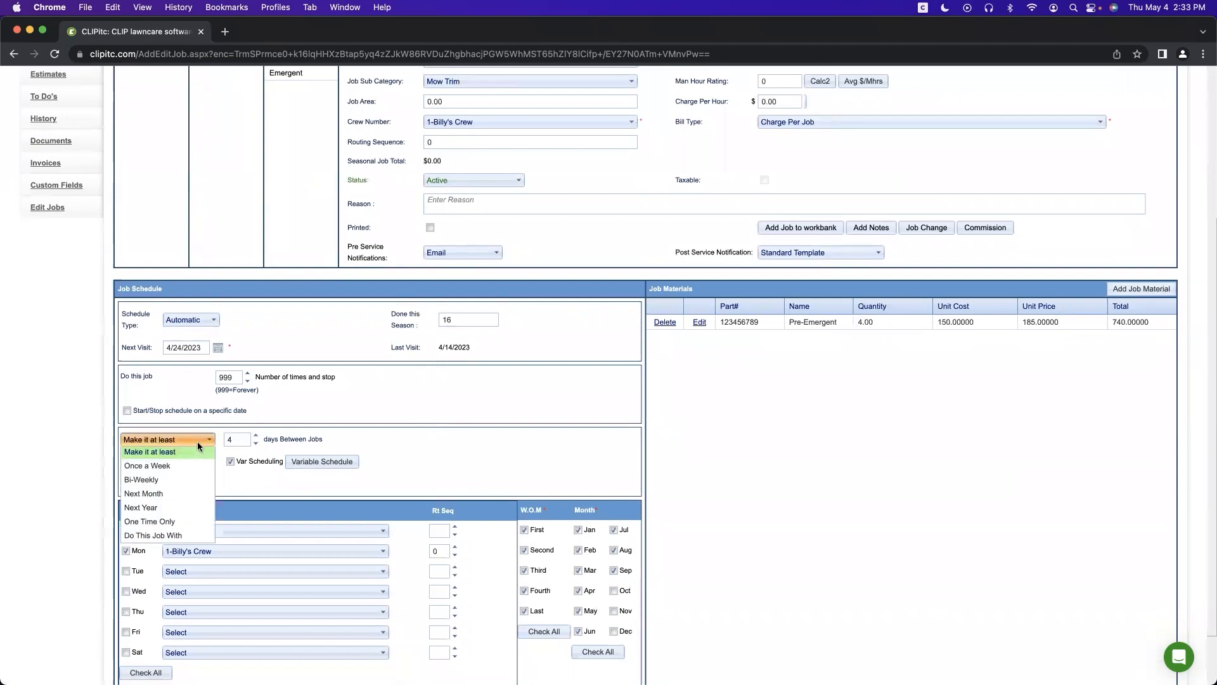
{"action": "left_click", "coordinate": [397, 441]}
{"action": "left_click", "coordinate": [235, 440]}
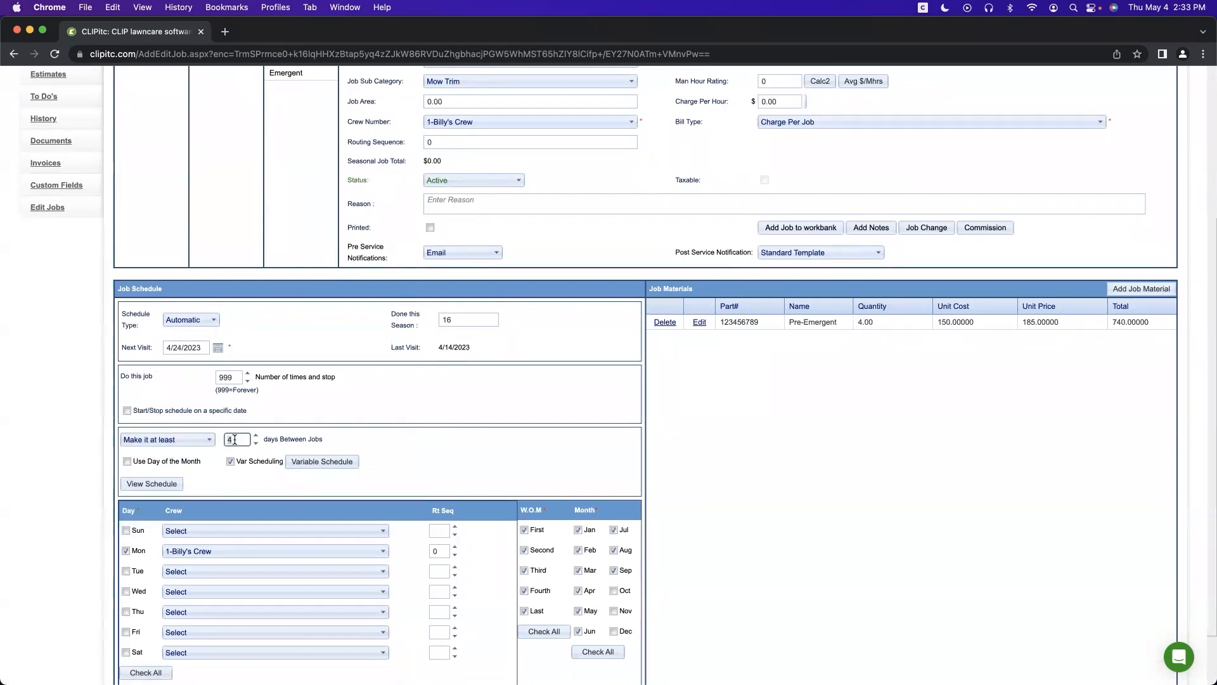
{"action": "key", "text": "BackSpace"}
{"action": "type", "text": "13"}
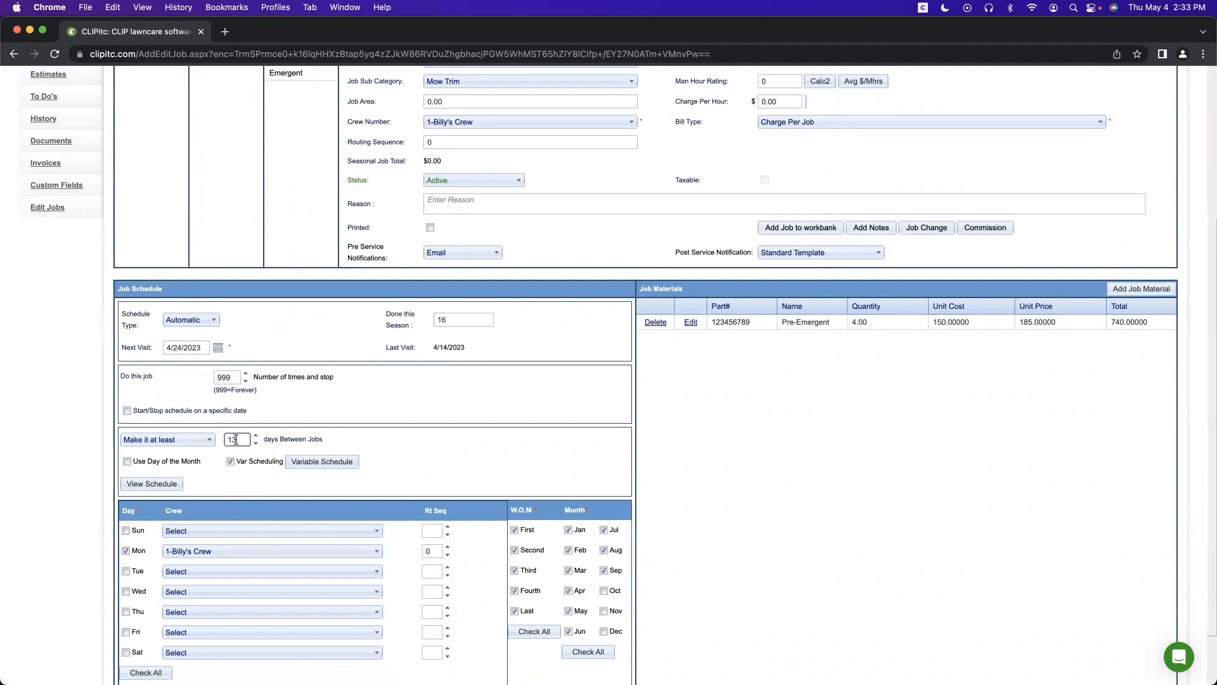
{"action": "key", "text": "BackSpace"}
{"action": "key", "text": "BackSpace"}
{"action": "type", "text": "3"}
Step: Go to the customer's Estimates page showing the accepted $65.00 Lawn Maint estimate
{"action": "scroll", "coordinate": [505, 483], "scroll_direction": "down", "scroll_amount": 2}
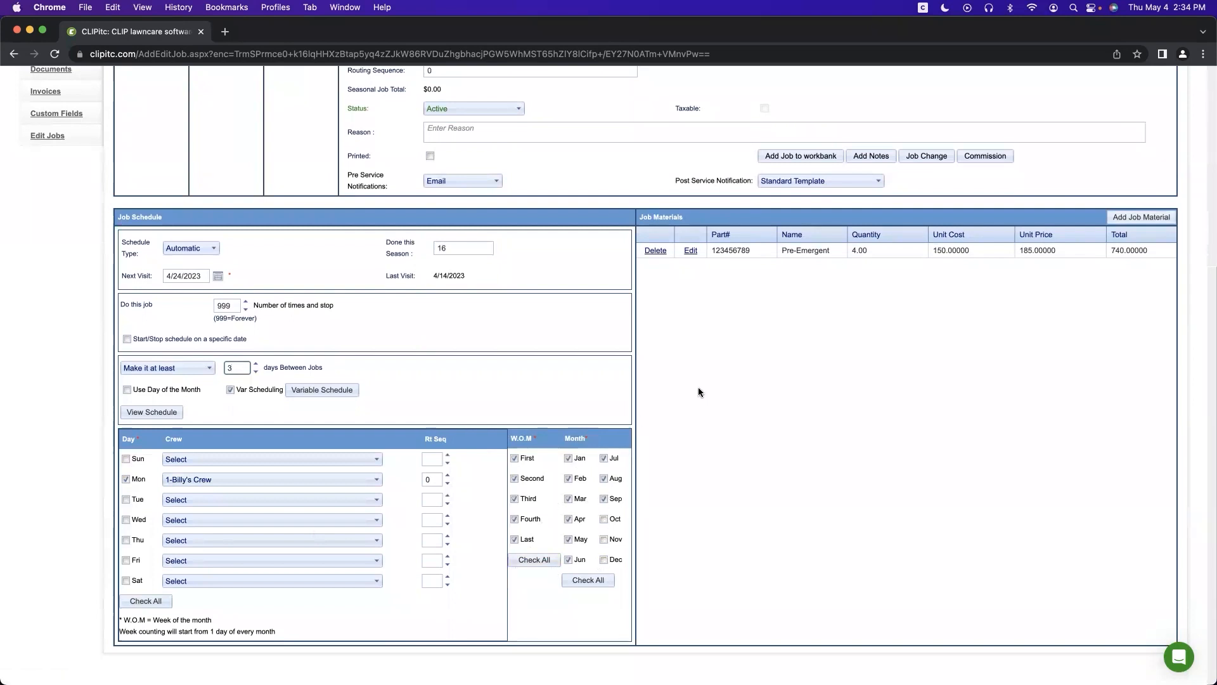
{"action": "scroll", "coordinate": [792, 377], "scroll_direction": "up", "scroll_amount": 2}
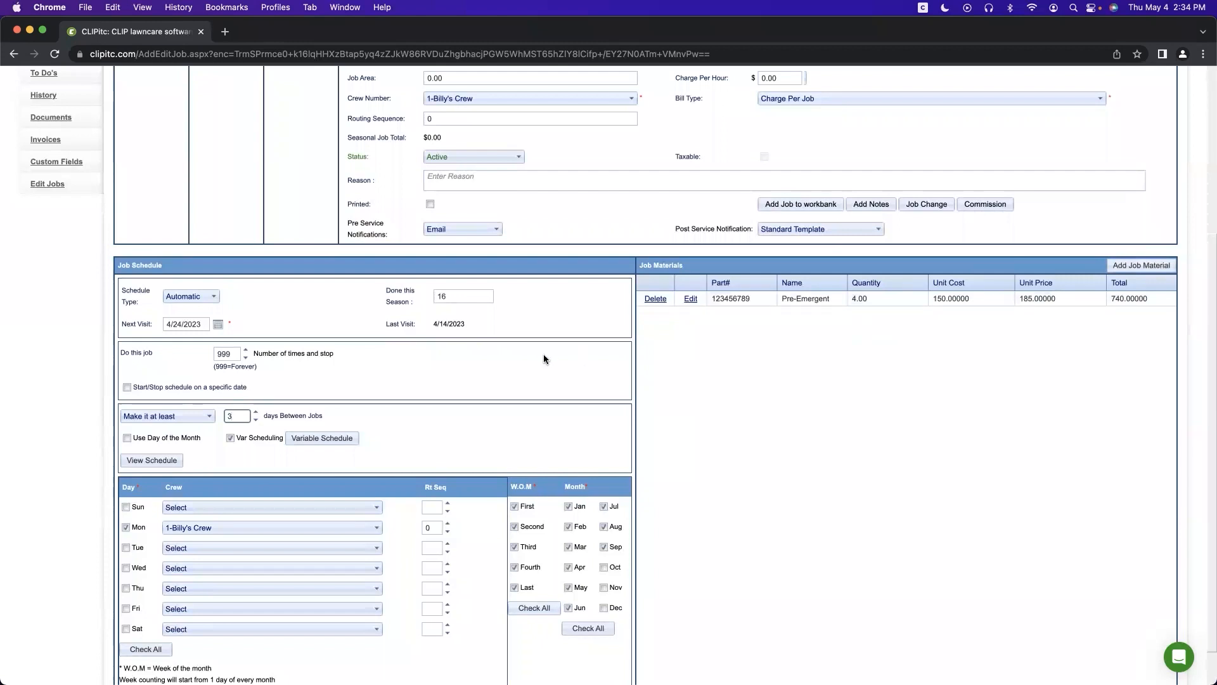
{"action": "scroll", "coordinate": [543, 281], "scroll_direction": "up", "scroll_amount": 5}
{"action": "left_click", "coordinate": [42, 301]}
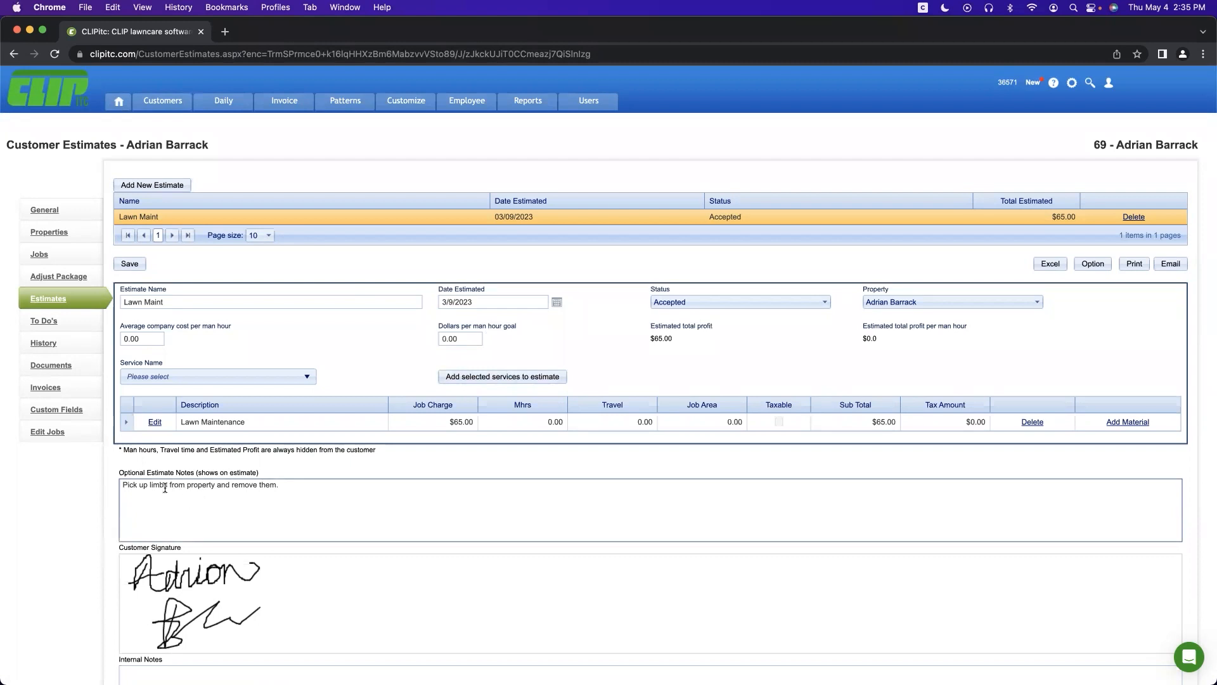
Step: Switch from Estimates to the customer's To Do's task list
{"action": "left_click", "coordinate": [44, 322]}
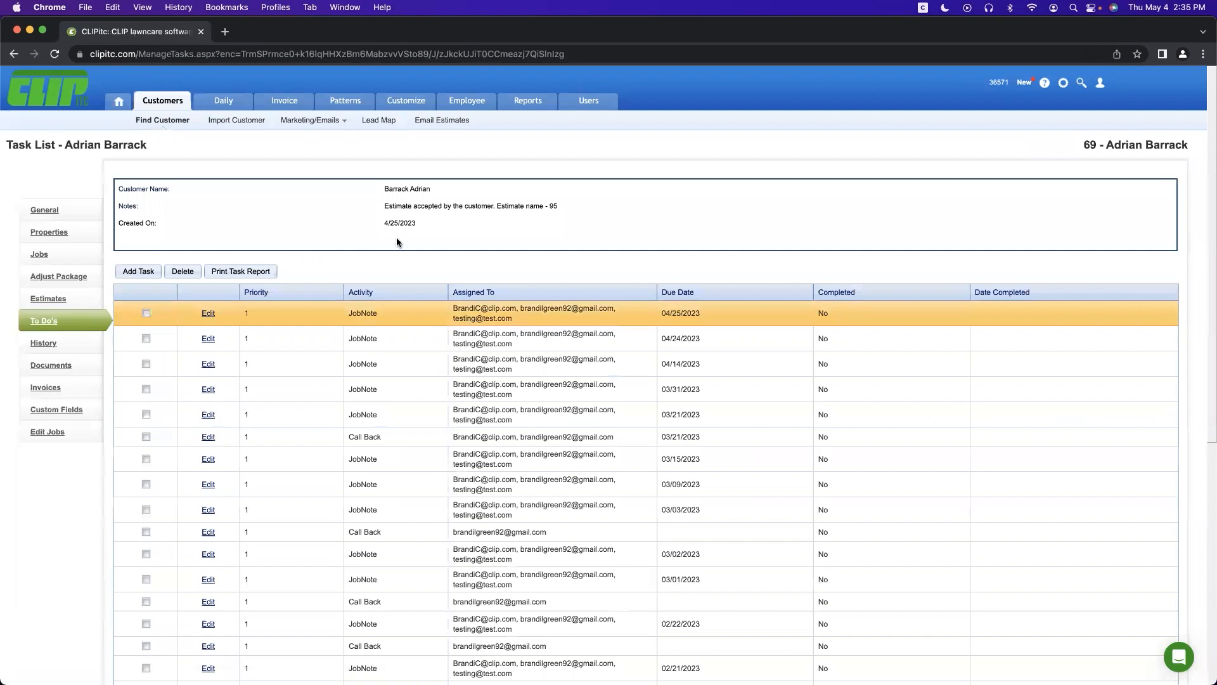
Step: Look over the Add Task form's Activity list and Notes without saving, then open Job History
{"action": "left_click", "coordinate": [130, 272]}
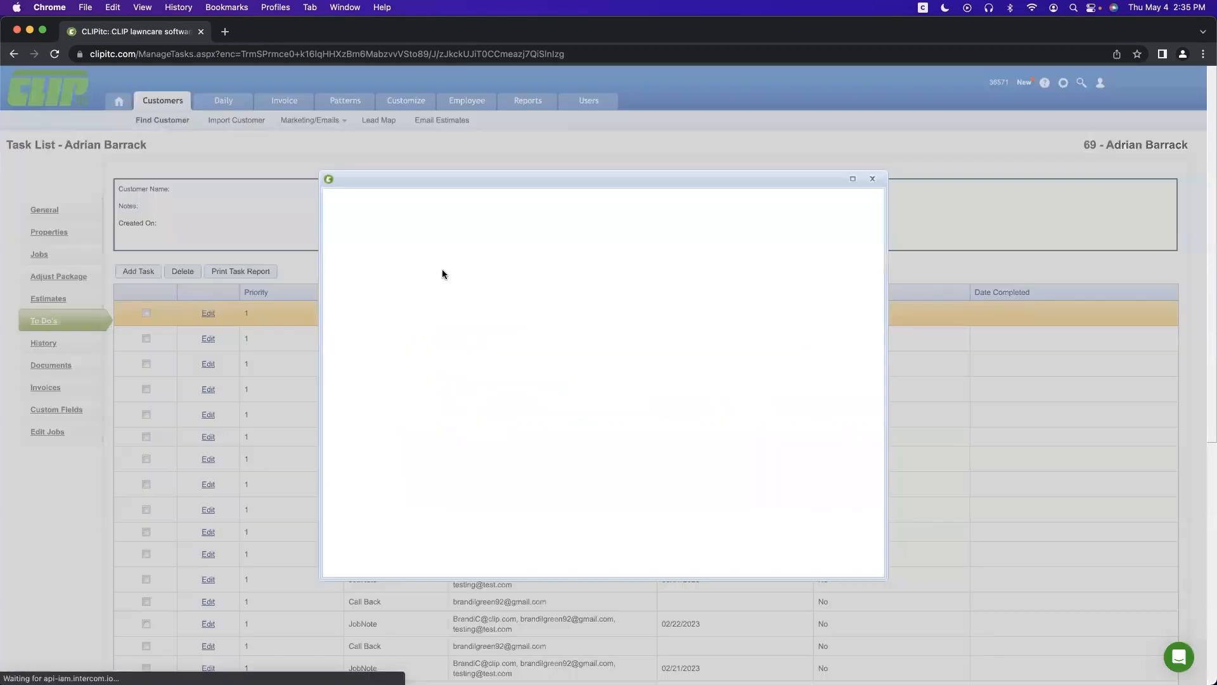
{"action": "left_click", "coordinate": [816, 264]}
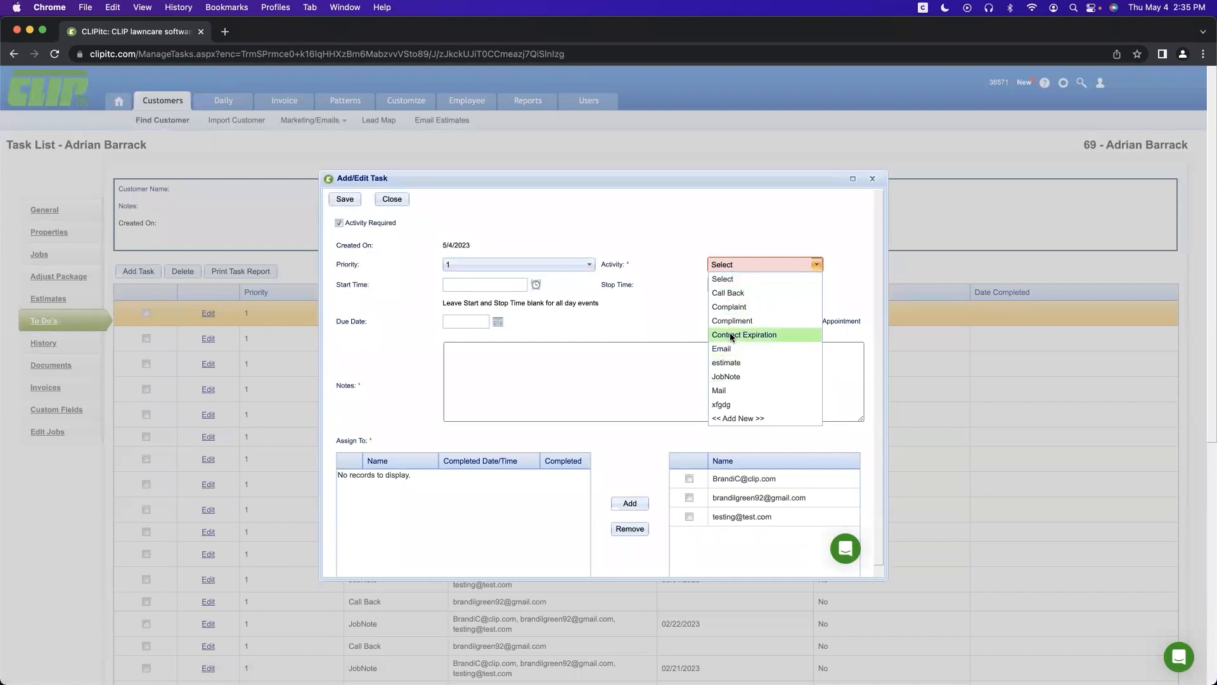
{"action": "left_click", "coordinate": [644, 317]}
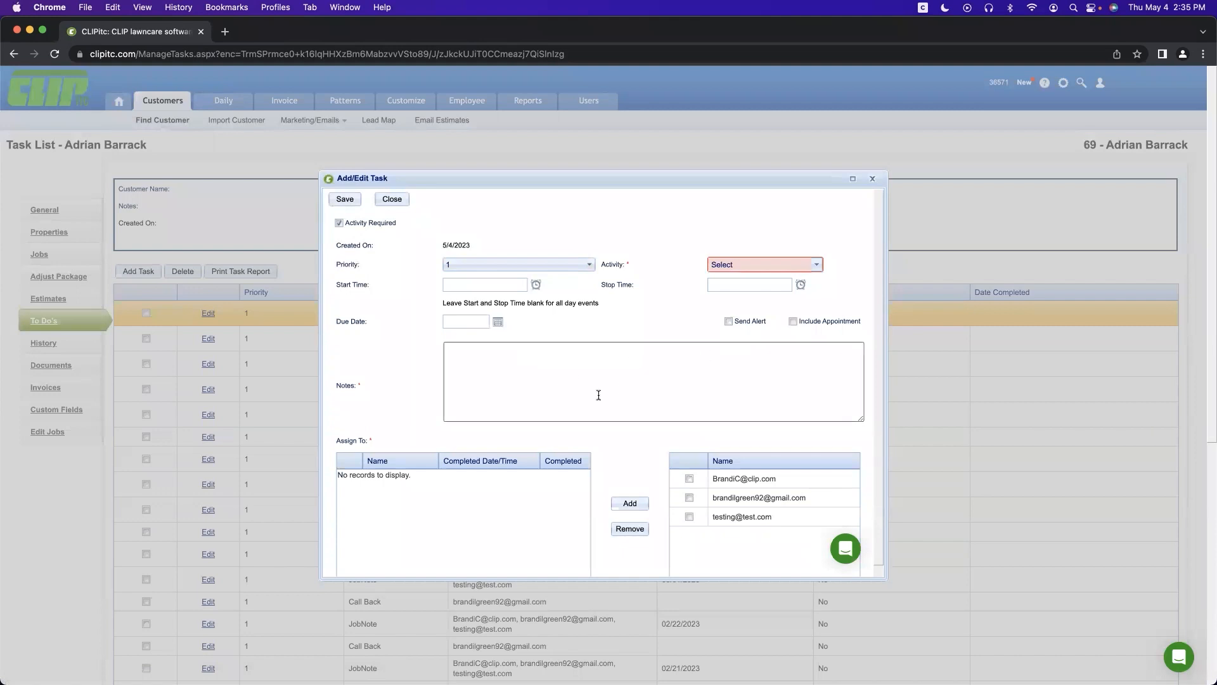
{"action": "left_click", "coordinate": [536, 377]}
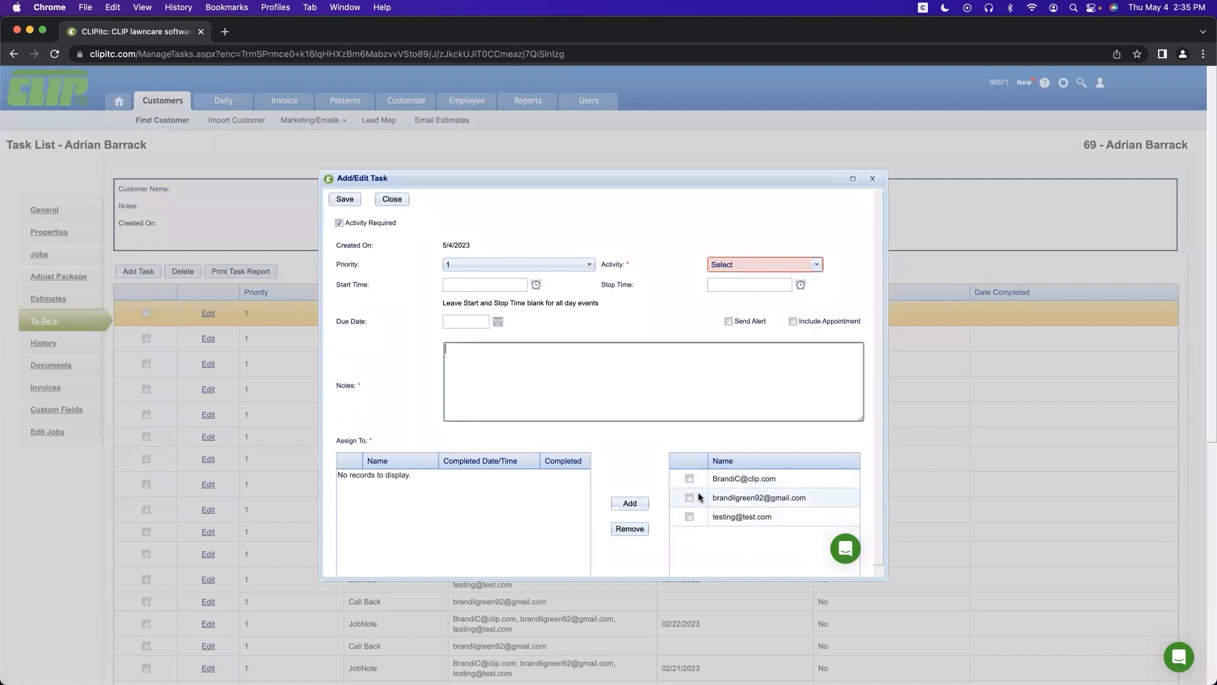
{"action": "left_click", "coordinate": [389, 199]}
{"action": "left_click", "coordinate": [41, 343]}
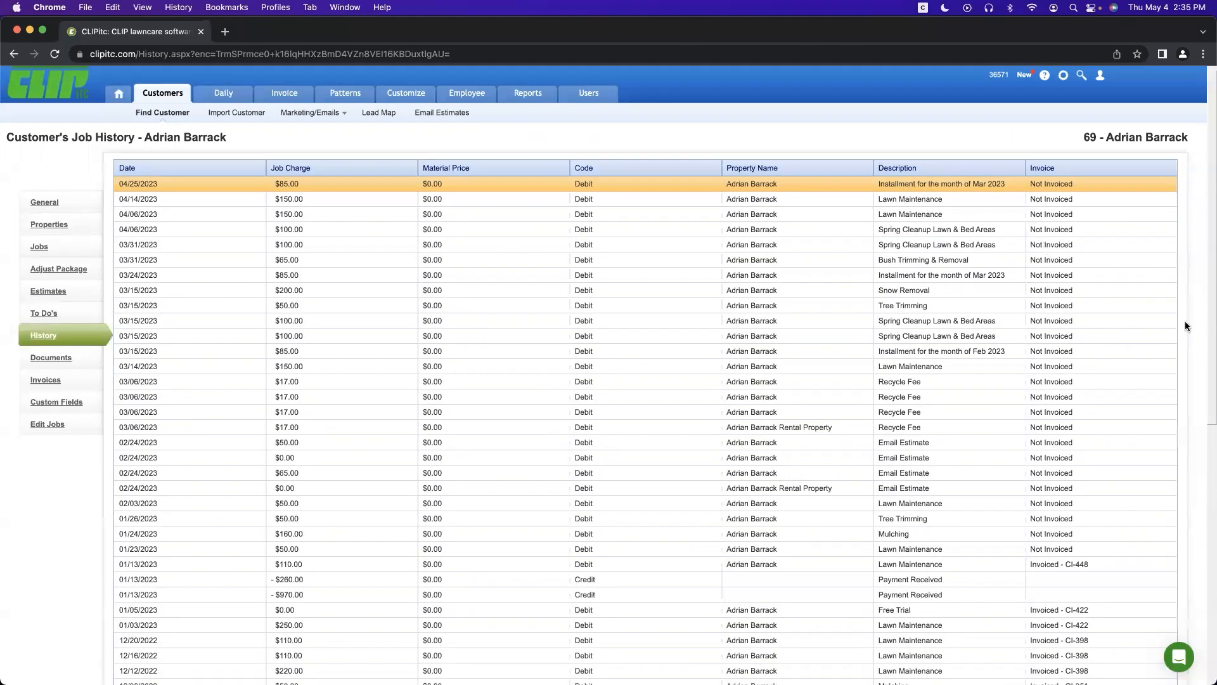
{"action": "scroll", "coordinate": [1206, 338], "scroll_direction": "down", "scroll_amount": 1}
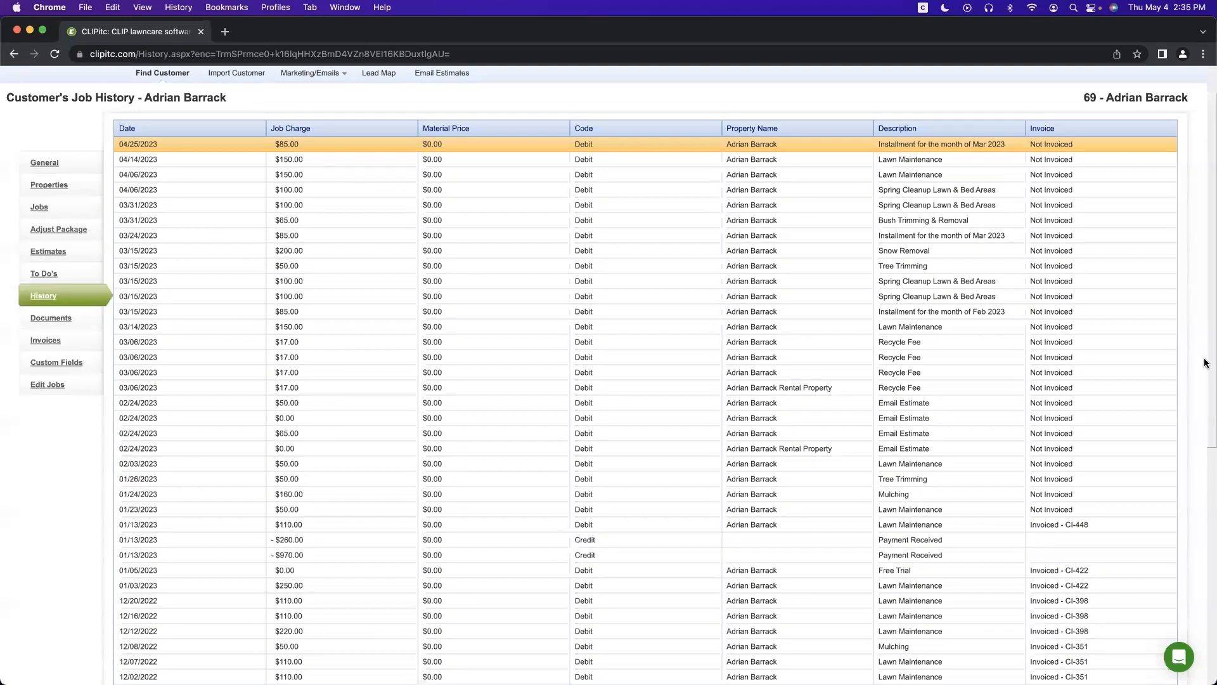
{"action": "scroll", "coordinate": [1206, 365], "scroll_direction": "down", "scroll_amount": 2}
{"action": "scroll", "coordinate": [1206, 378], "scroll_direction": "down", "scroll_amount": 2}
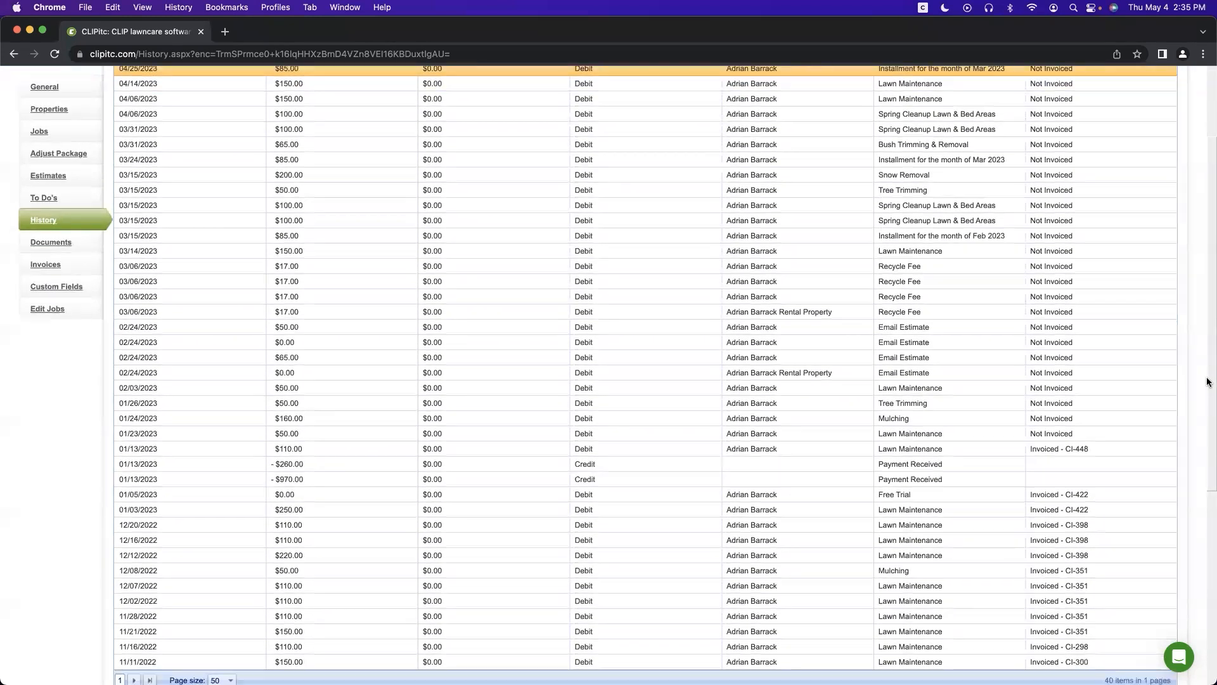
{"action": "scroll", "coordinate": [1208, 408], "scroll_direction": "down", "scroll_amount": 5}
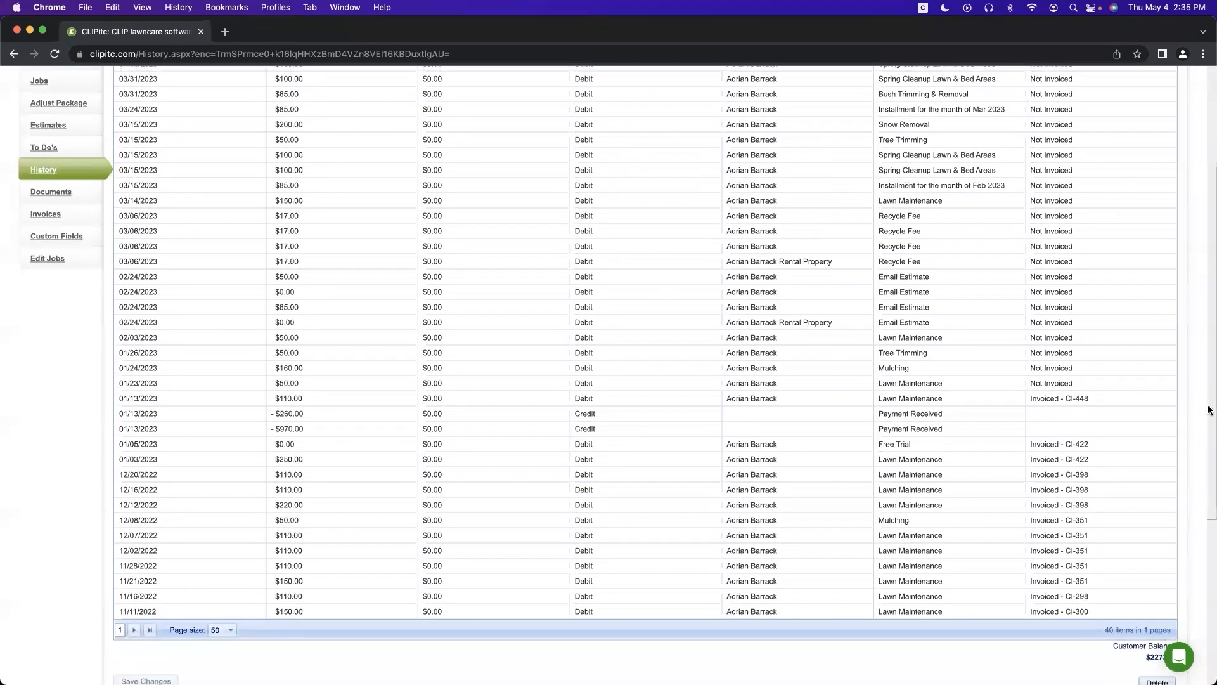
{"action": "scroll", "coordinate": [1209, 469], "scroll_direction": "down", "scroll_amount": 8}
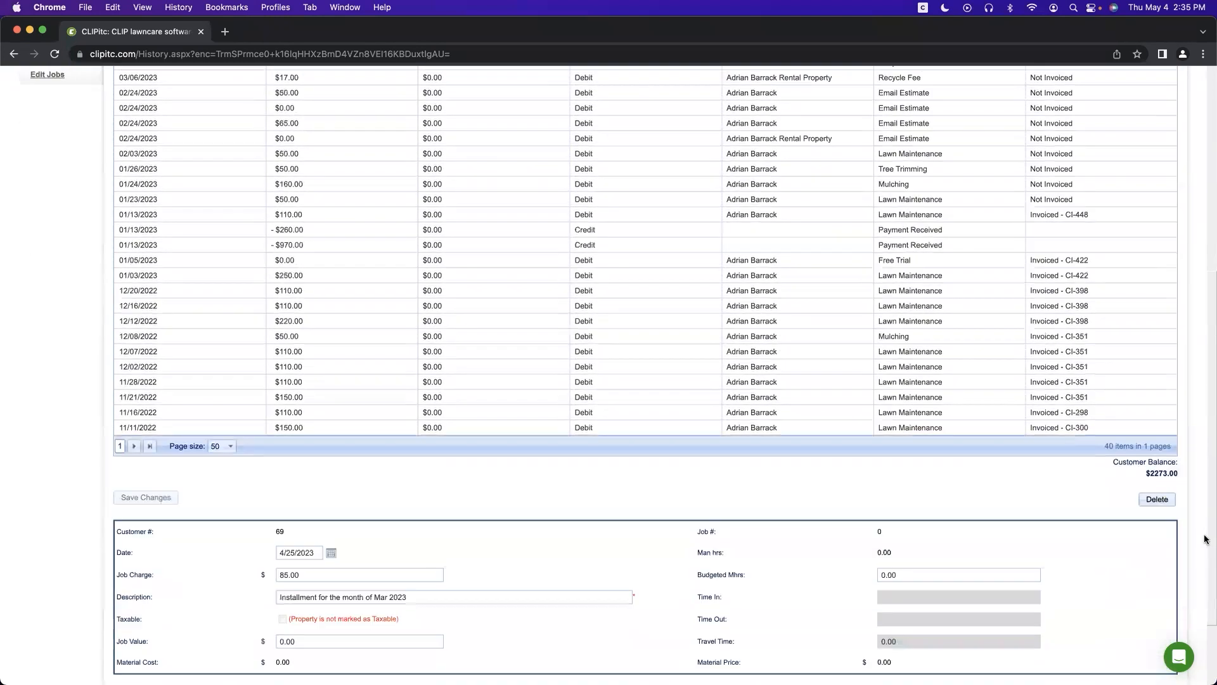
{"action": "scroll", "coordinate": [1204, 393], "scroll_direction": "up", "scroll_amount": 18}
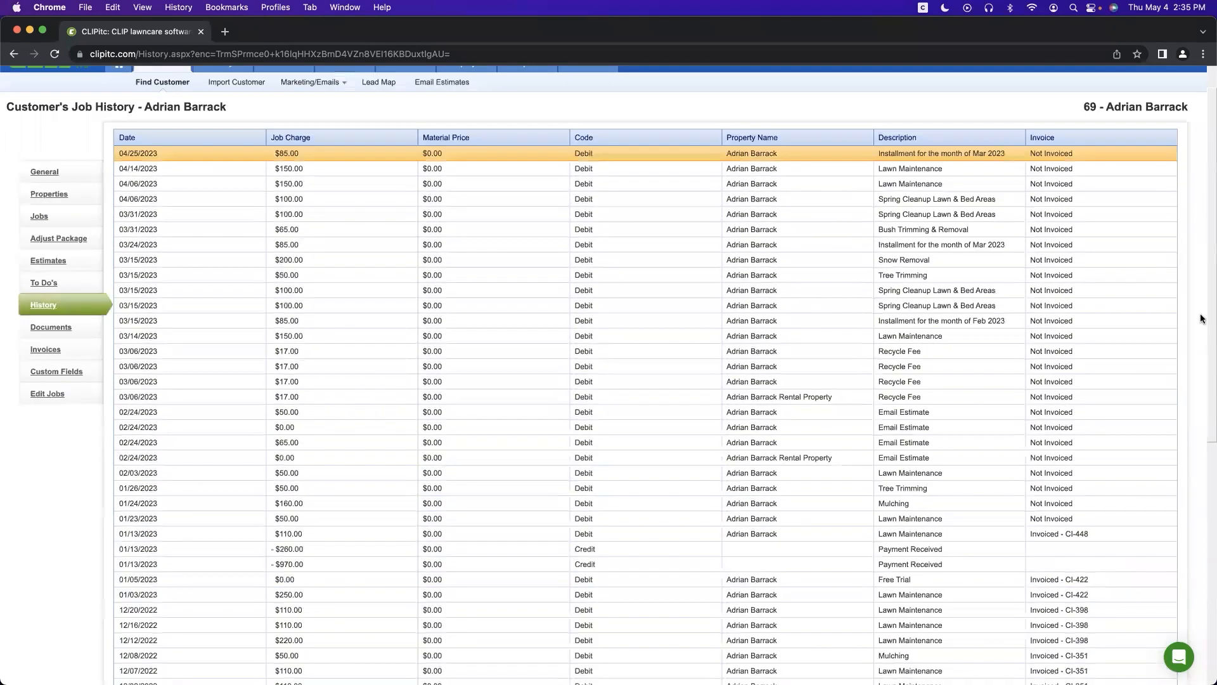
{"action": "scroll", "coordinate": [1201, 319], "scroll_direction": "up", "scroll_amount": 1}
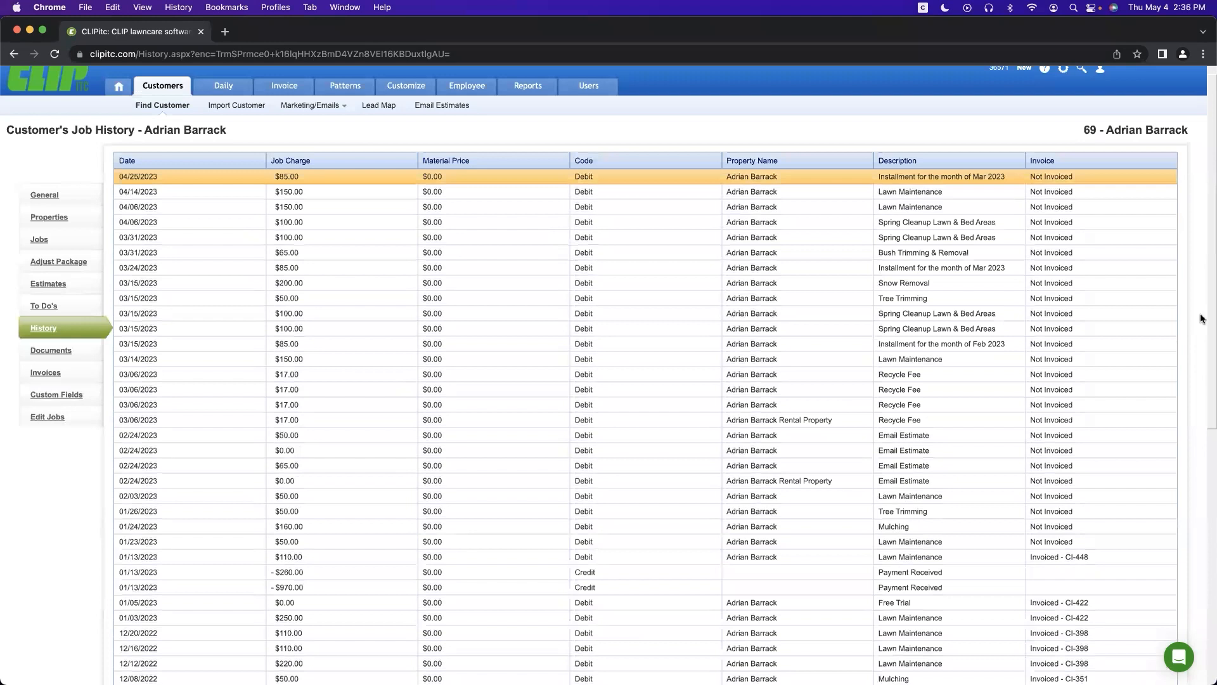
{"action": "scroll", "coordinate": [1203, 318], "scroll_direction": "up", "scroll_amount": 1}
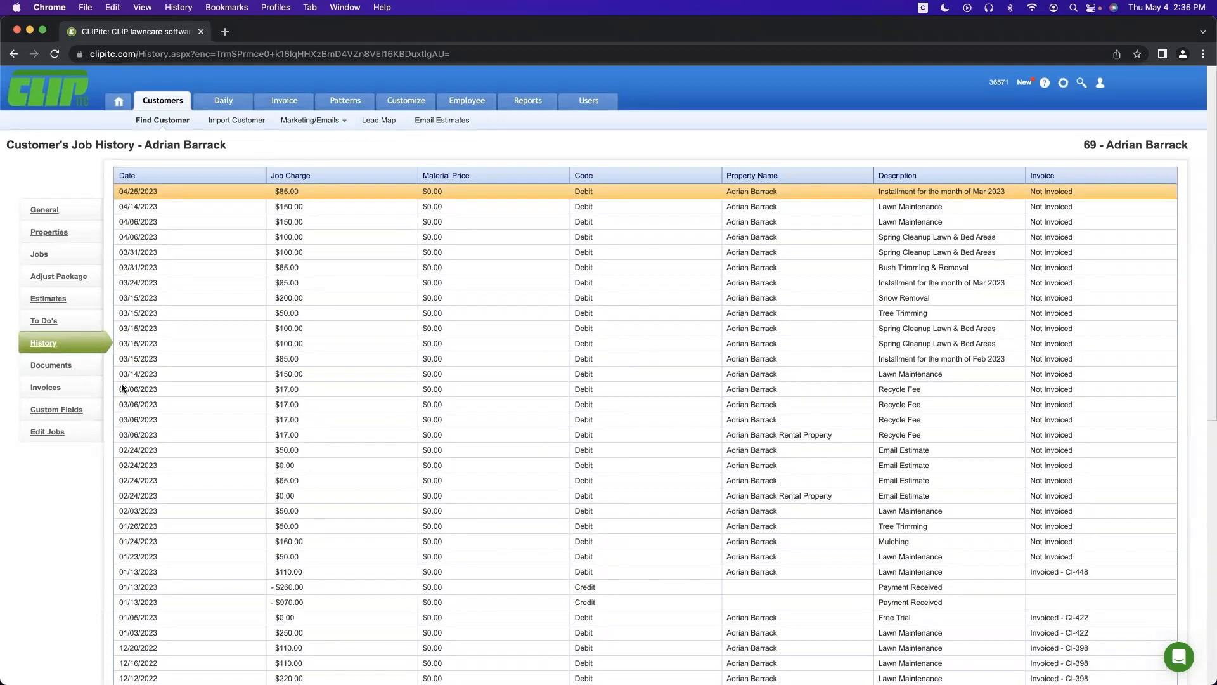
Step: Open the customer's Documents, then Invoices showing the $360.00 open and $2,273.00 total balances
{"action": "left_click", "coordinate": [48, 368]}
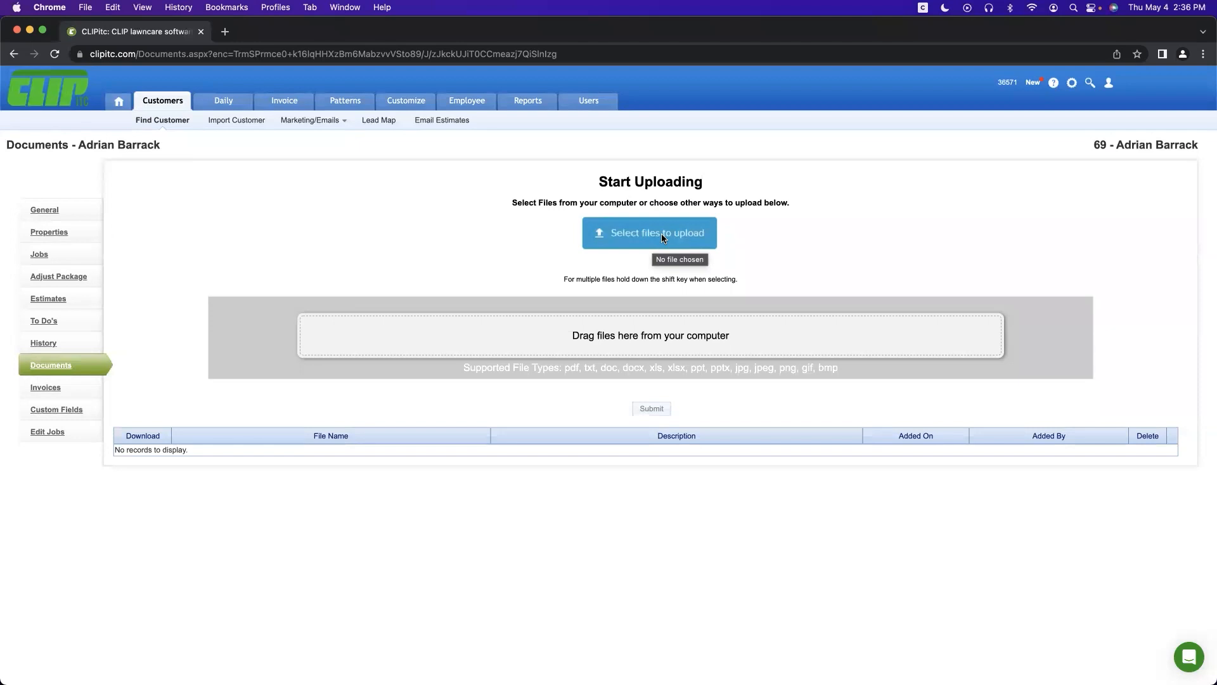
{"action": "left_click", "coordinate": [43, 388]}
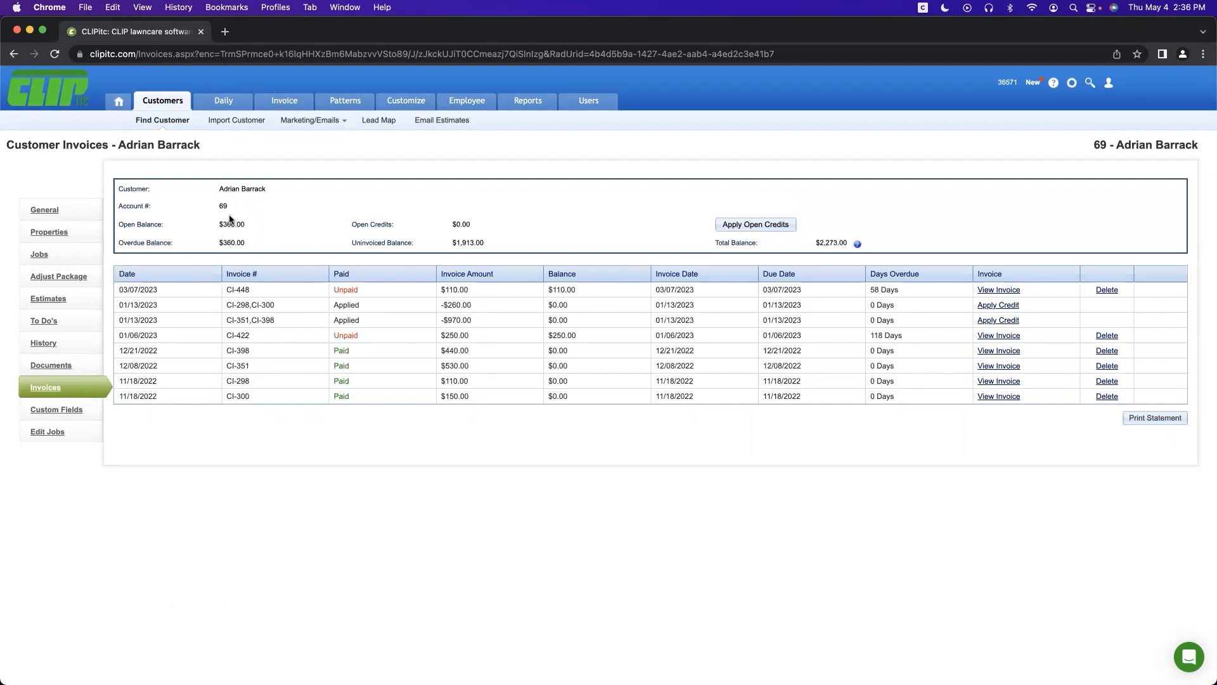
Step: Open the Daily Get Work list of 70 jobs and its due-by date calendar
{"action": "left_click", "coordinate": [224, 105]}
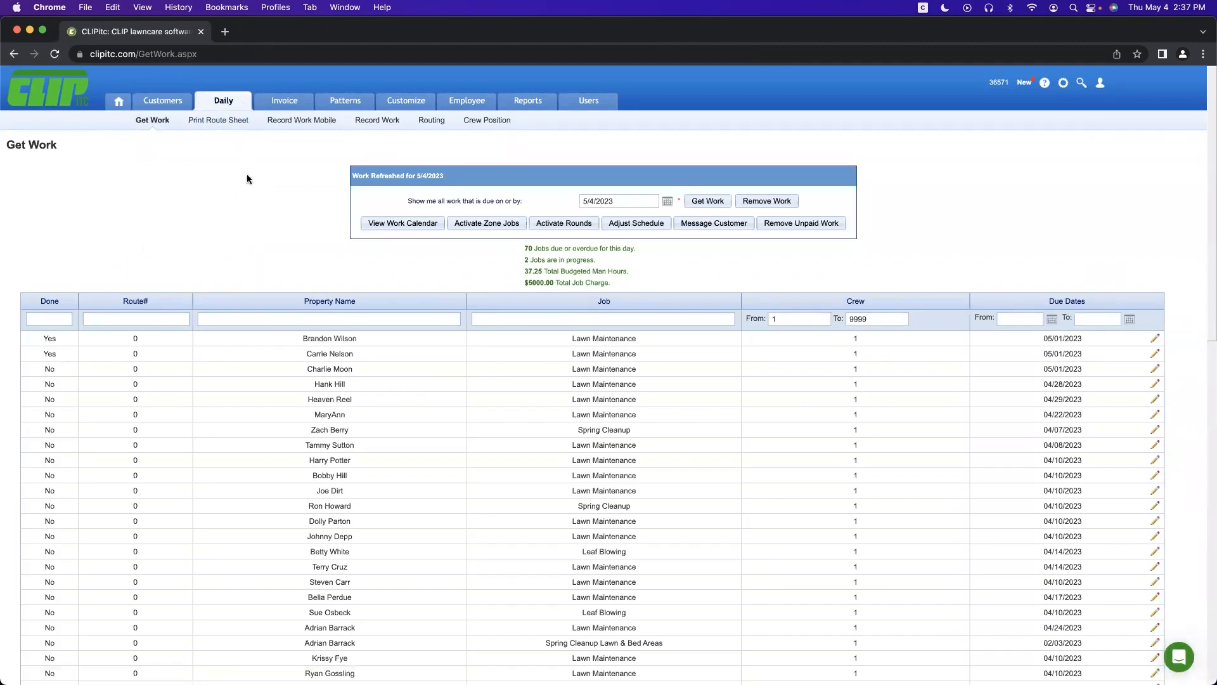
{"action": "left_click", "coordinate": [665, 202]}
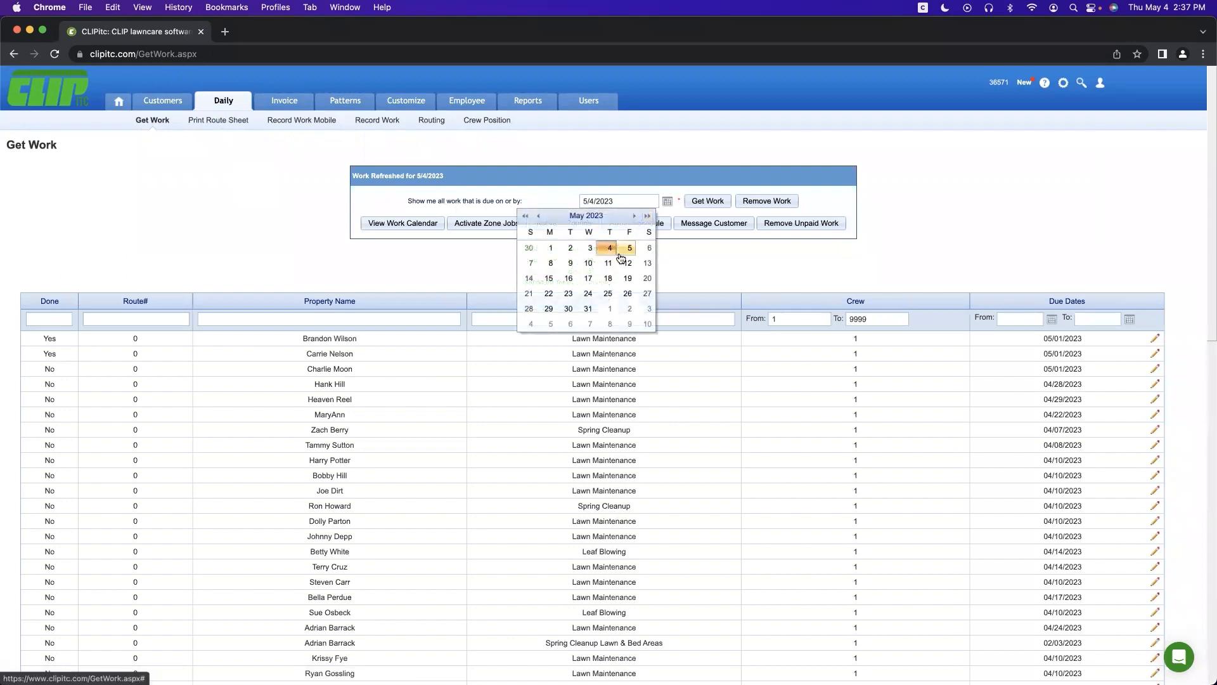
{"action": "left_click", "coordinate": [590, 148]}
{"action": "left_click", "coordinate": [703, 202]}
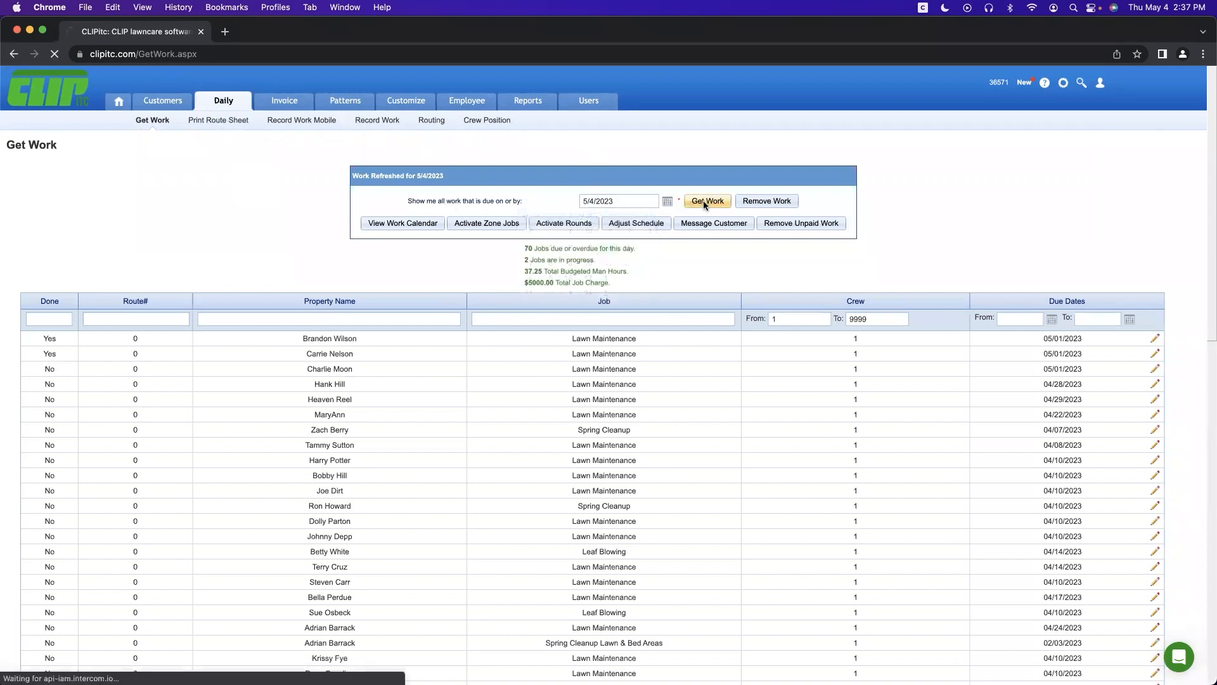
{"action": "left_click_drag", "start_coordinate": [639, 249], "coordinate": [505, 278]}
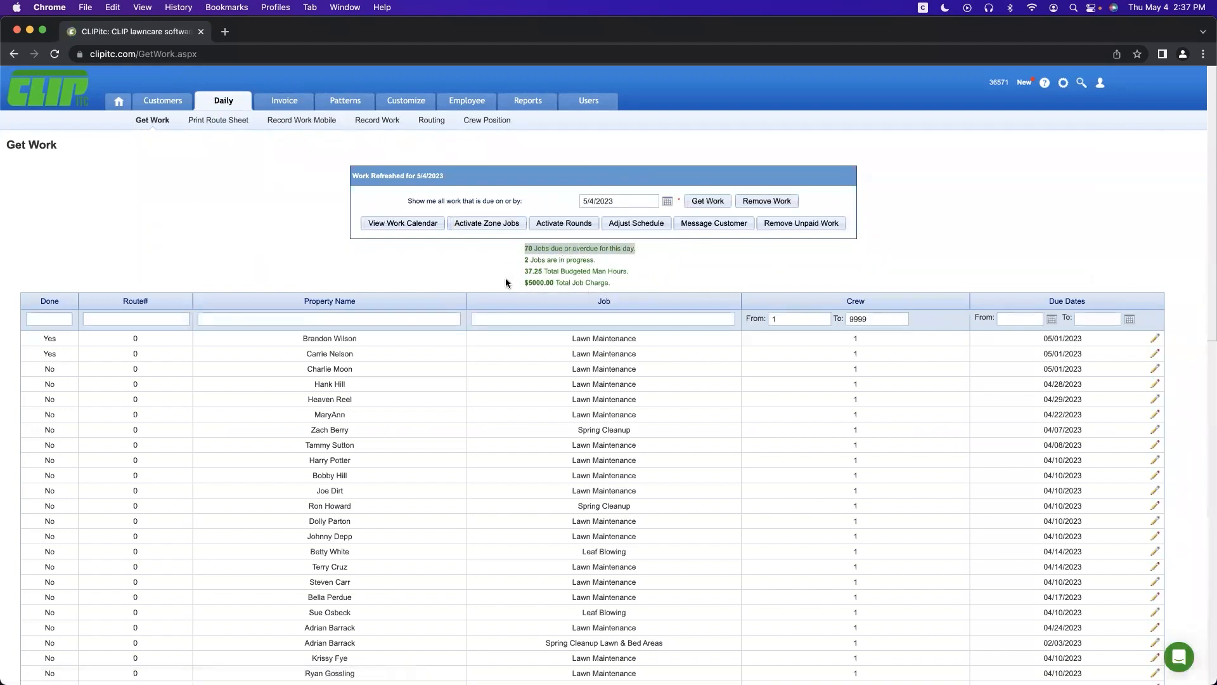
{"action": "left_click", "coordinate": [592, 261]}
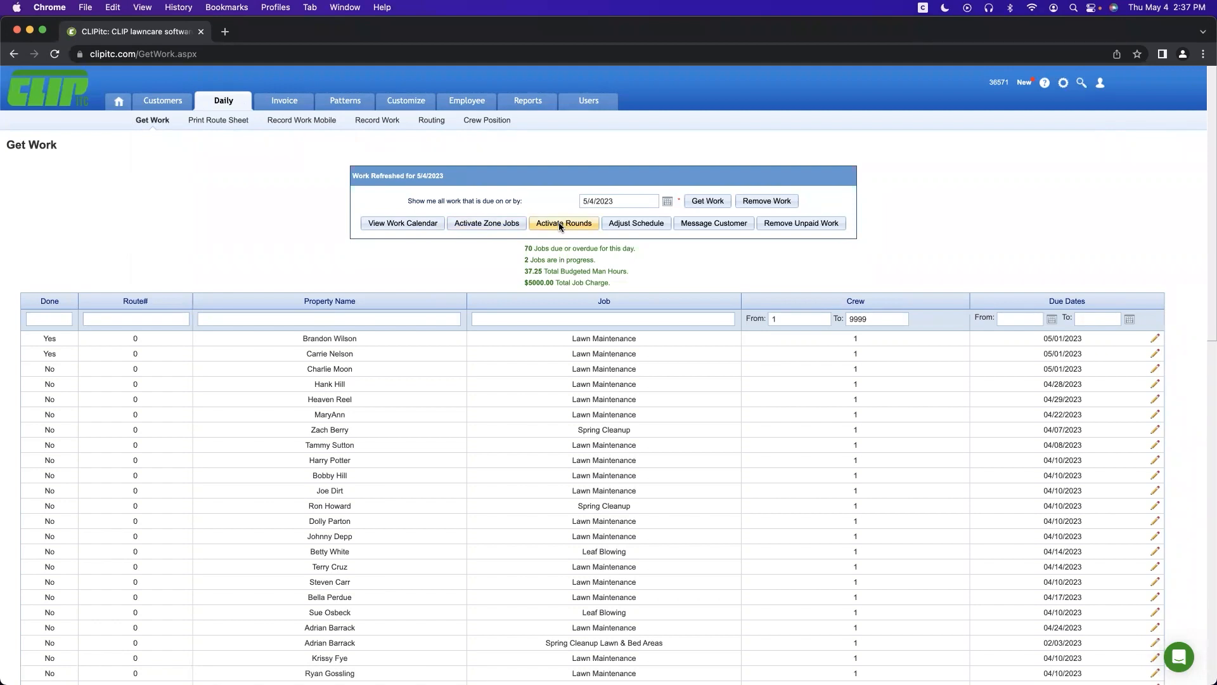
{"action": "left_click", "coordinate": [635, 223]}
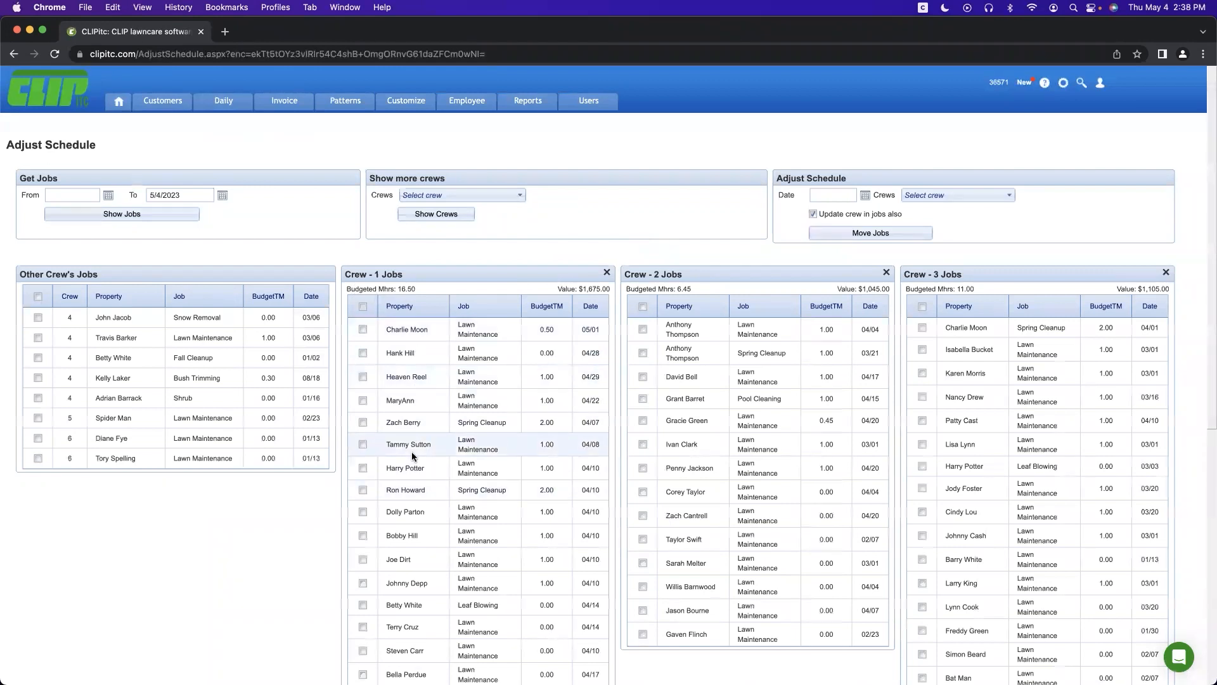
Step: Reschedule the 04/22 Crew 1 job to 5/5/2023
{"action": "left_click", "coordinate": [363, 400]}
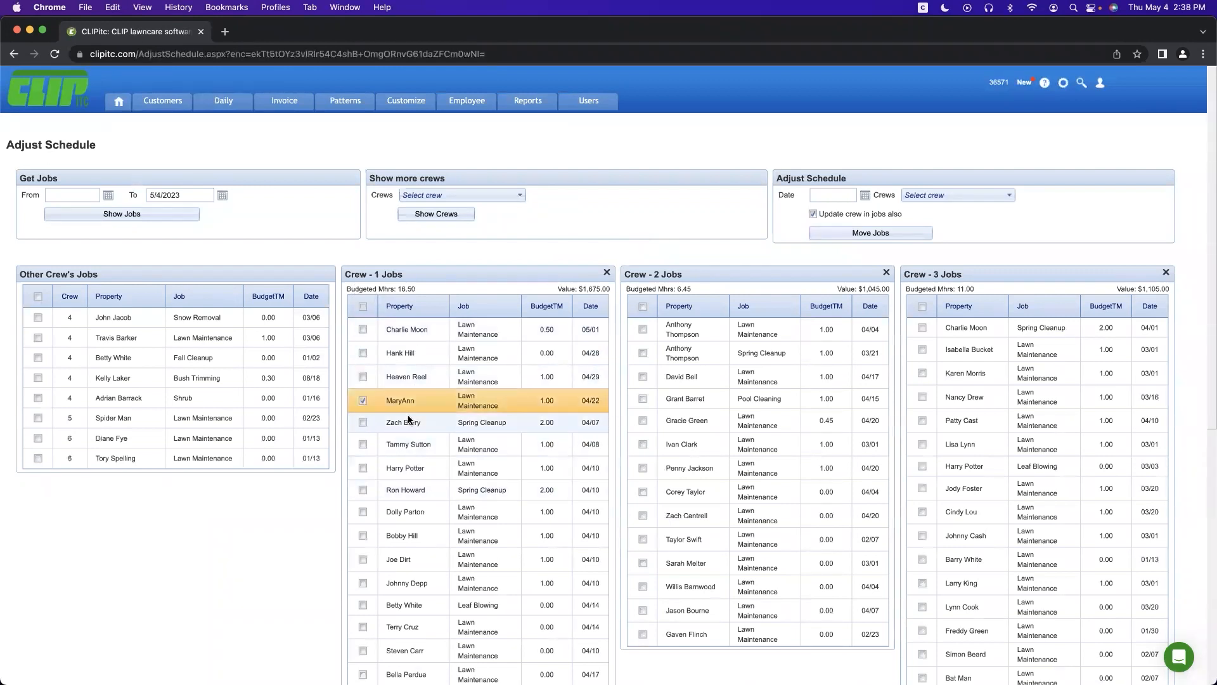
{"action": "left_click", "coordinate": [866, 196]}
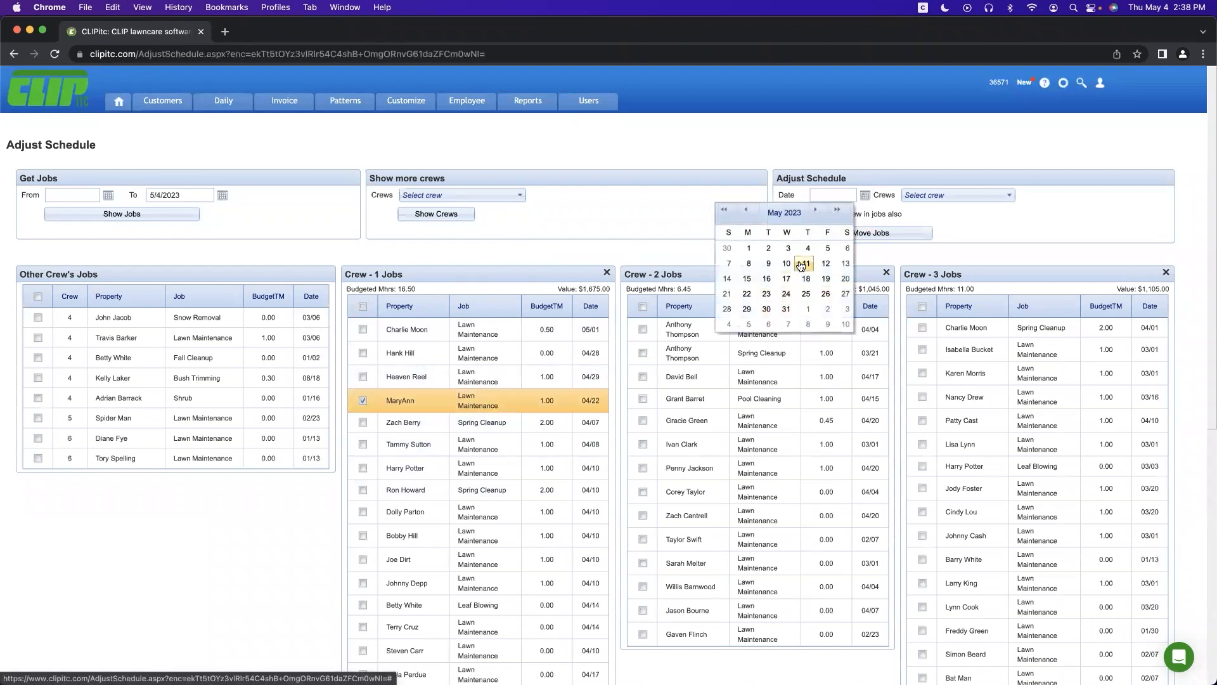
{"action": "left_click", "coordinate": [827, 248]}
{"action": "left_click", "coordinate": [845, 231]}
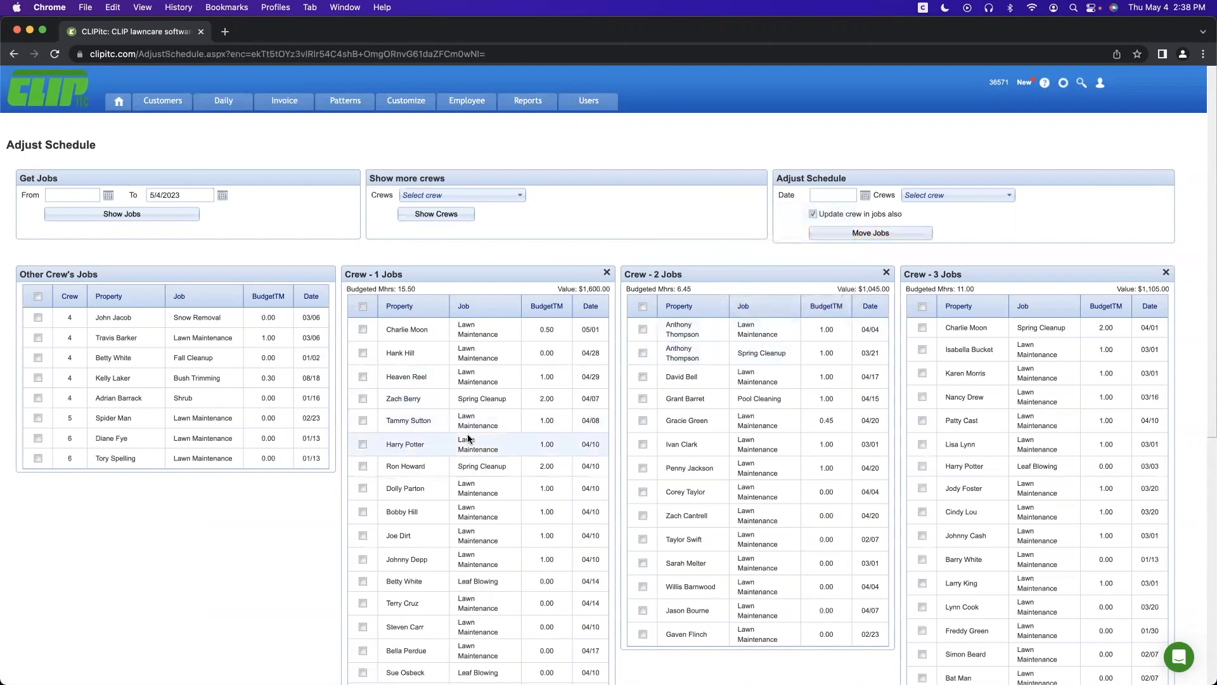
Step: Move the Crew 2 Spring Cleanup and Crew 3 Lawn Maintenance jobs to 1-Billy's Crew
{"action": "left_click", "coordinate": [642, 353]}
{"action": "left_click", "coordinate": [922, 397]}
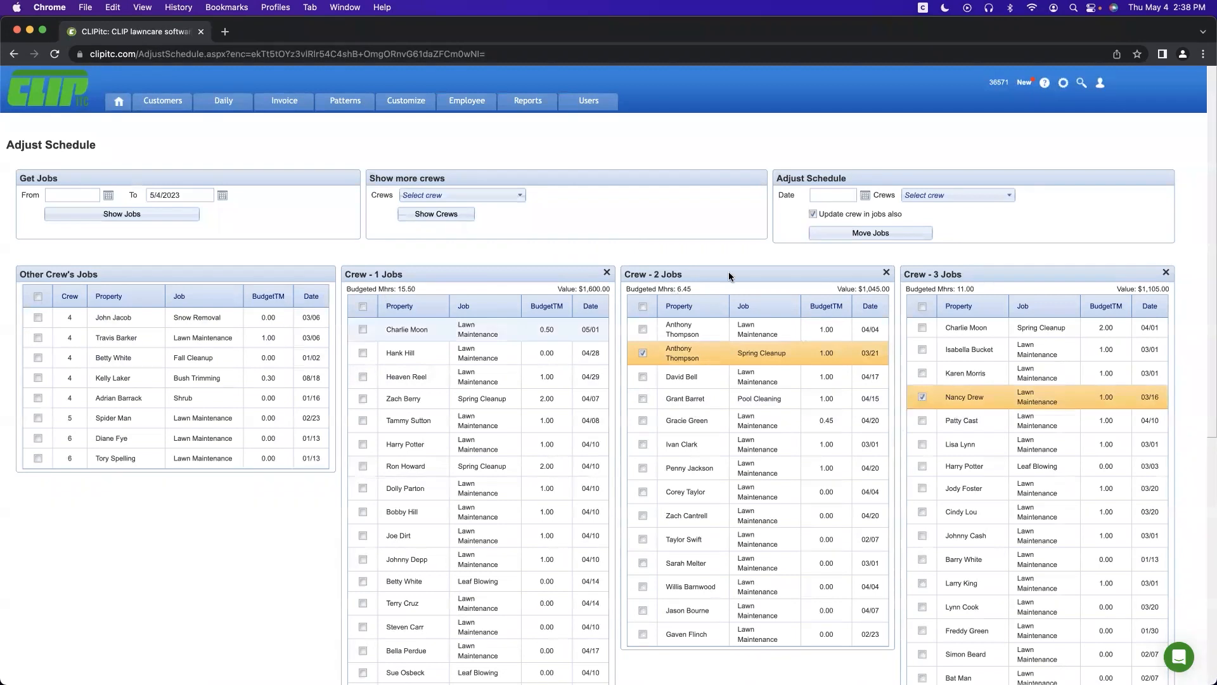
{"action": "left_click", "coordinate": [933, 195]}
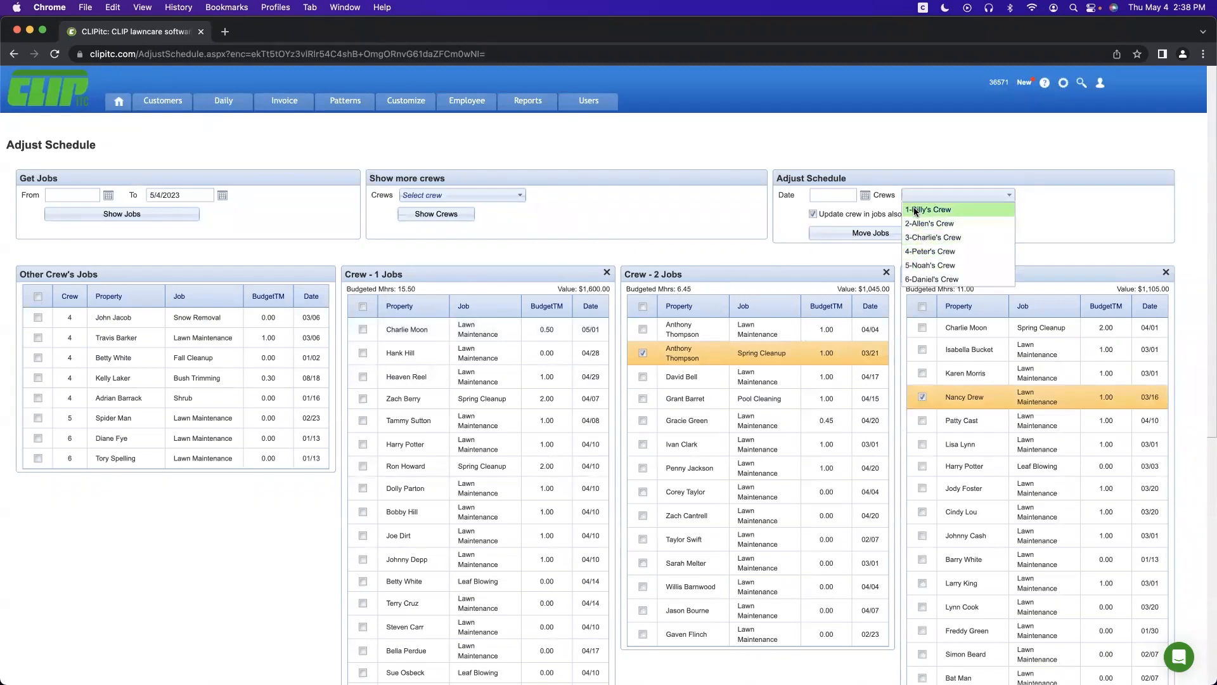
{"action": "left_click", "coordinate": [928, 209]}
{"action": "left_click", "coordinate": [846, 232]}
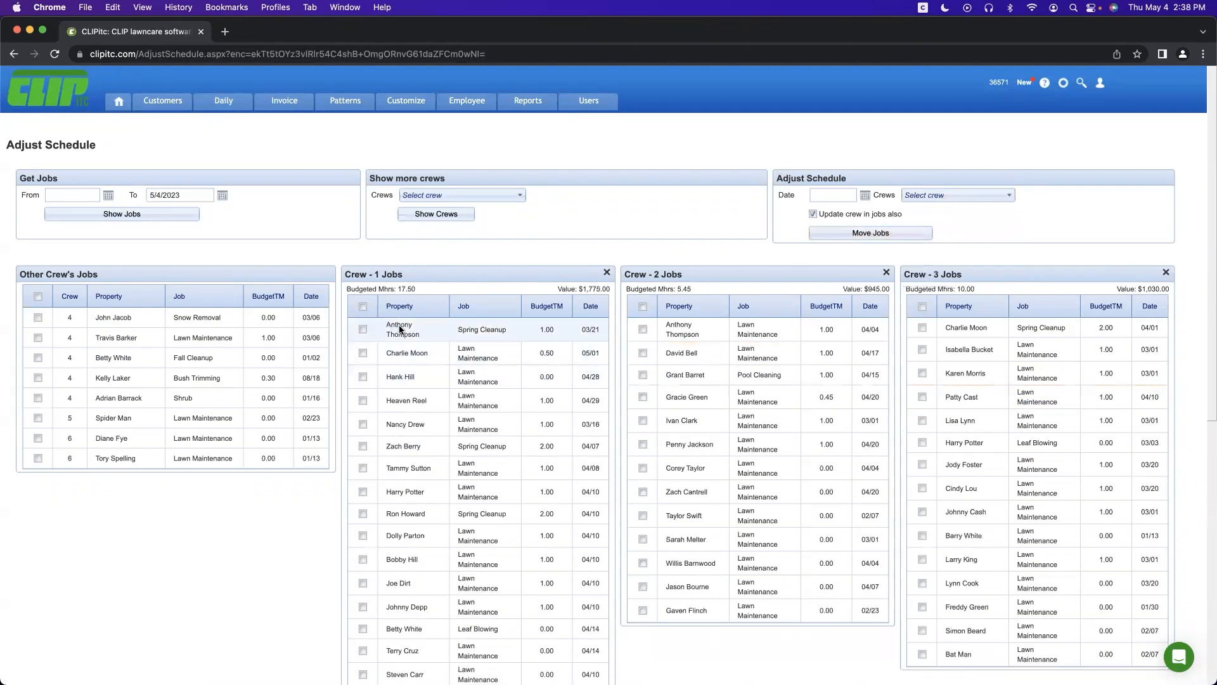
{"action": "left_click", "coordinate": [228, 107]}
{"action": "left_click", "coordinate": [683, 222]}
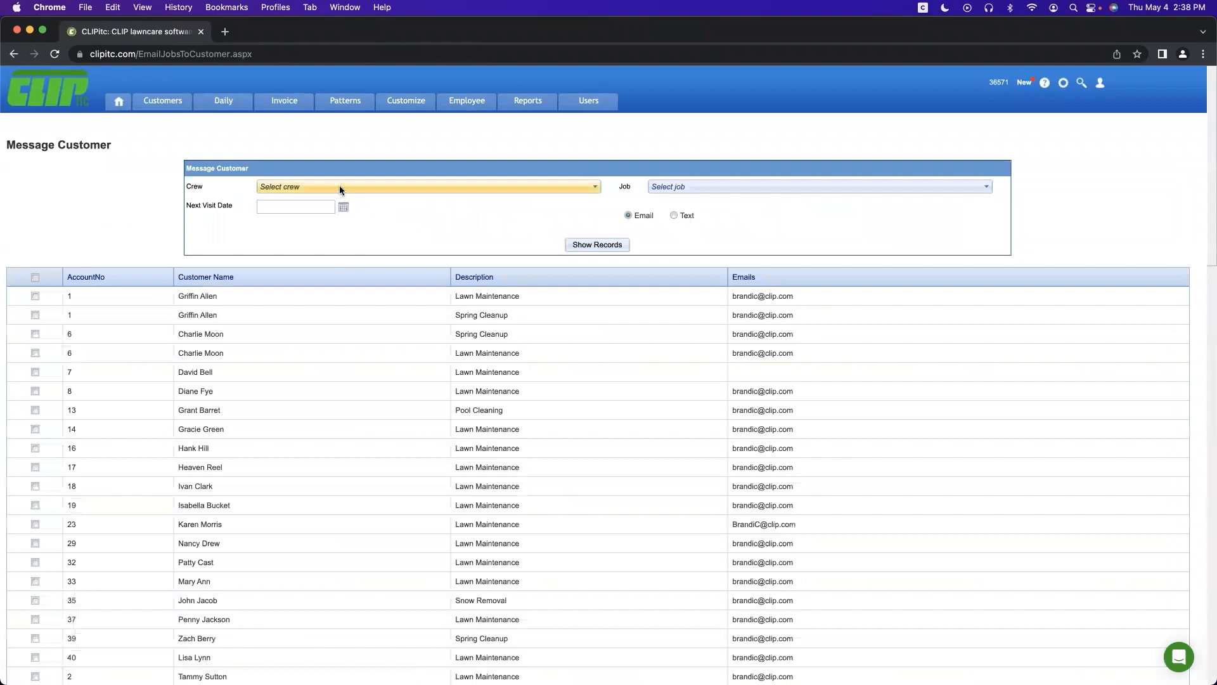
Step: Select a Spring Cleanup customer and a Lawn Maintenance customer on the Message Customer list
{"action": "left_click", "coordinate": [764, 187]}
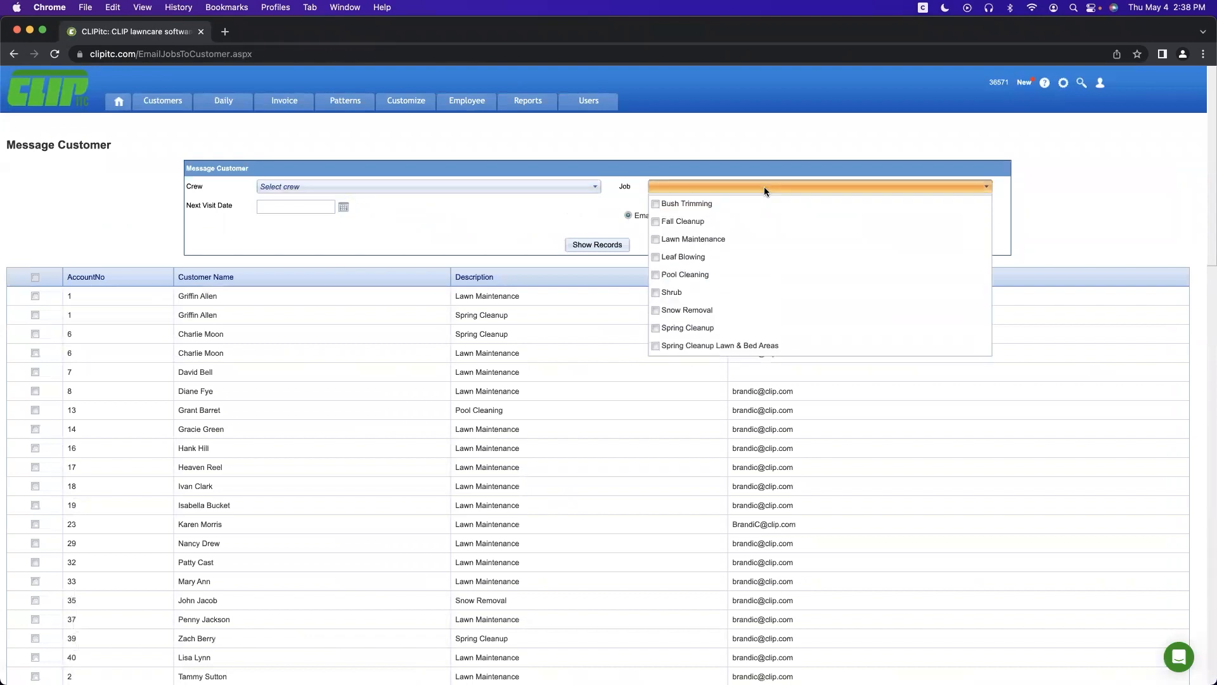
{"action": "left_click", "coordinate": [499, 228]}
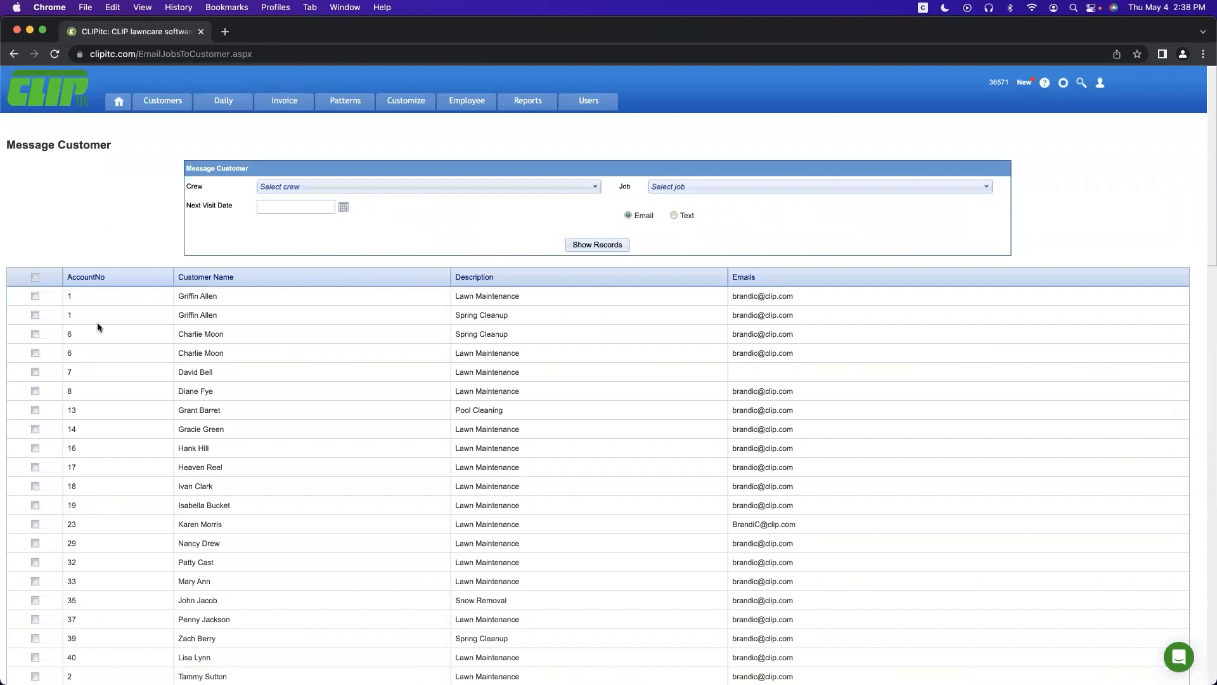
{"action": "left_click", "coordinate": [33, 277]}
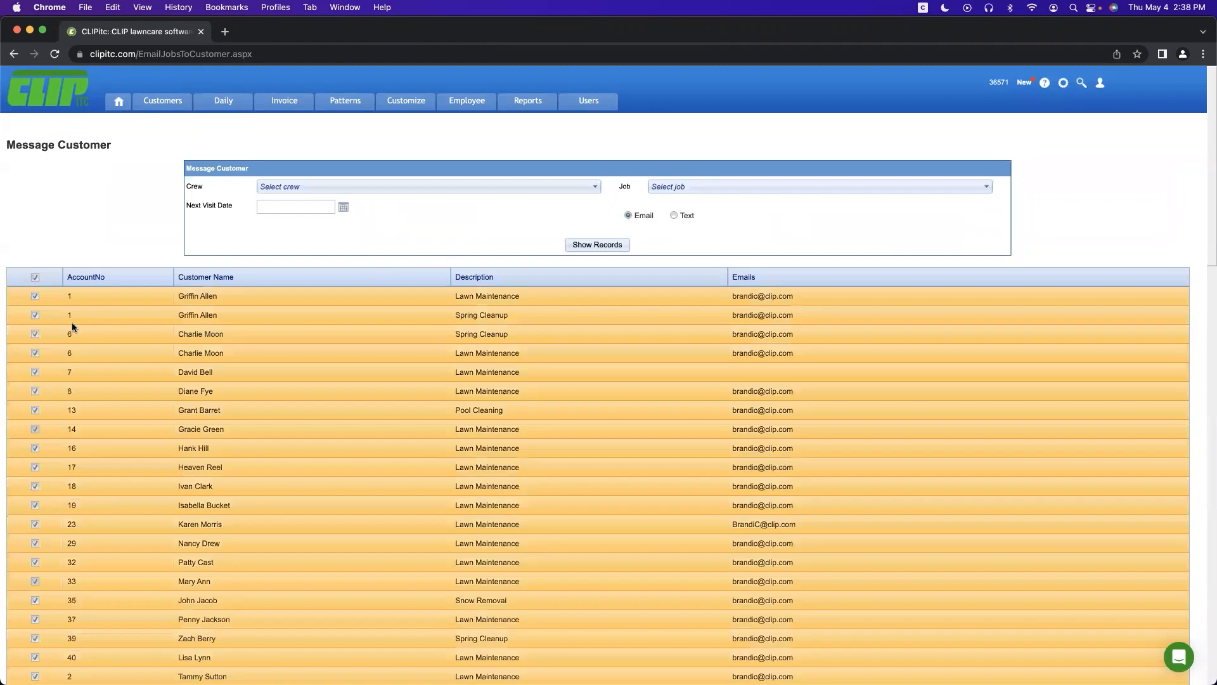
{"action": "left_click", "coordinate": [34, 277]}
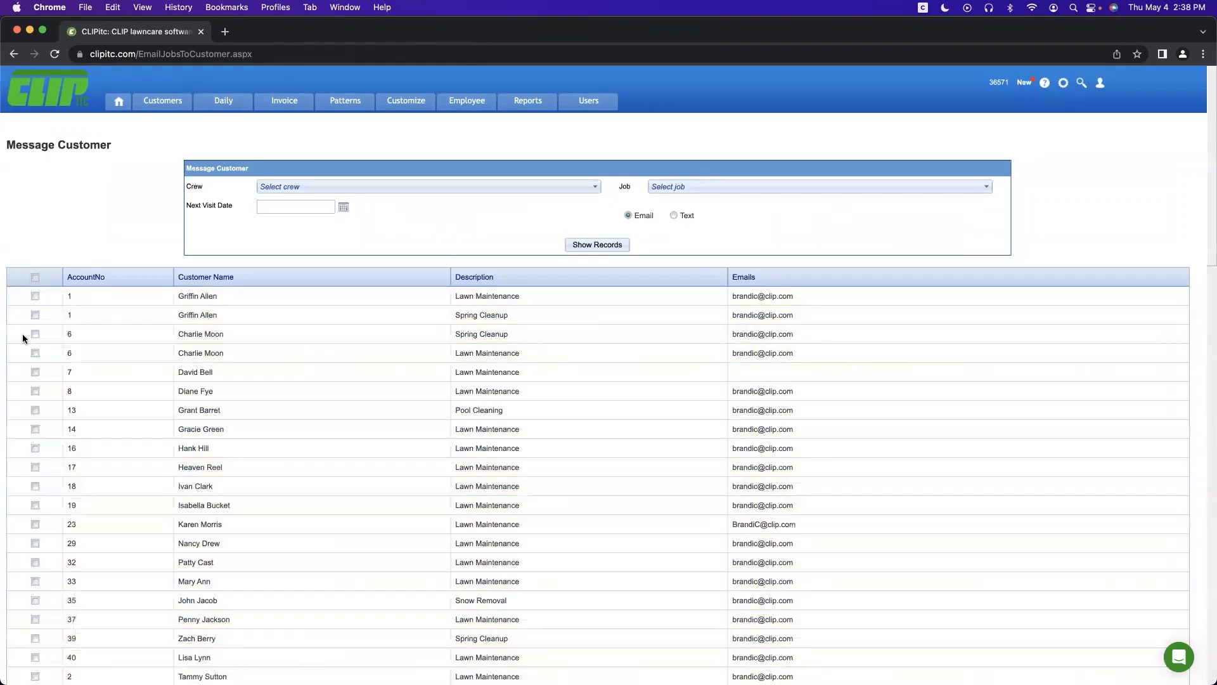
{"action": "left_click", "coordinate": [35, 315]}
{"action": "left_click", "coordinate": [35, 390]}
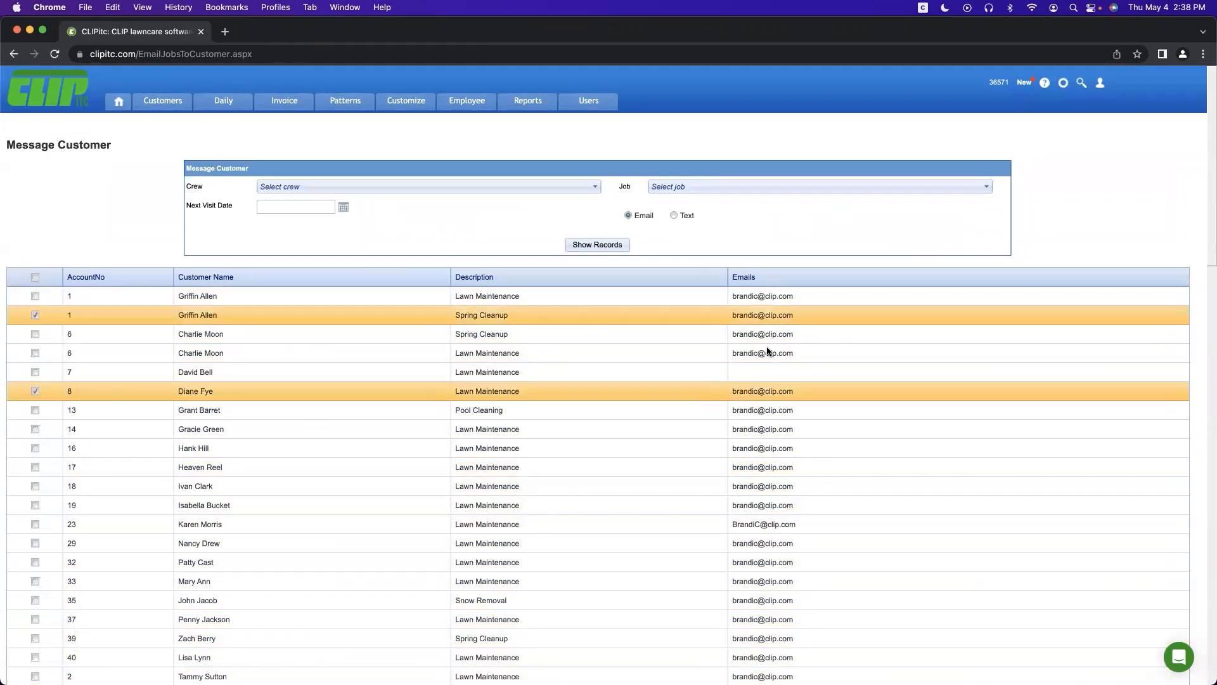
Step: Start an email to them without choosing a template, then return to the Get Work list
{"action": "left_click_drag", "start_coordinate": [1208, 230], "coordinate": [1205, 583]}
{"action": "left_click", "coordinate": [1159, 556]}
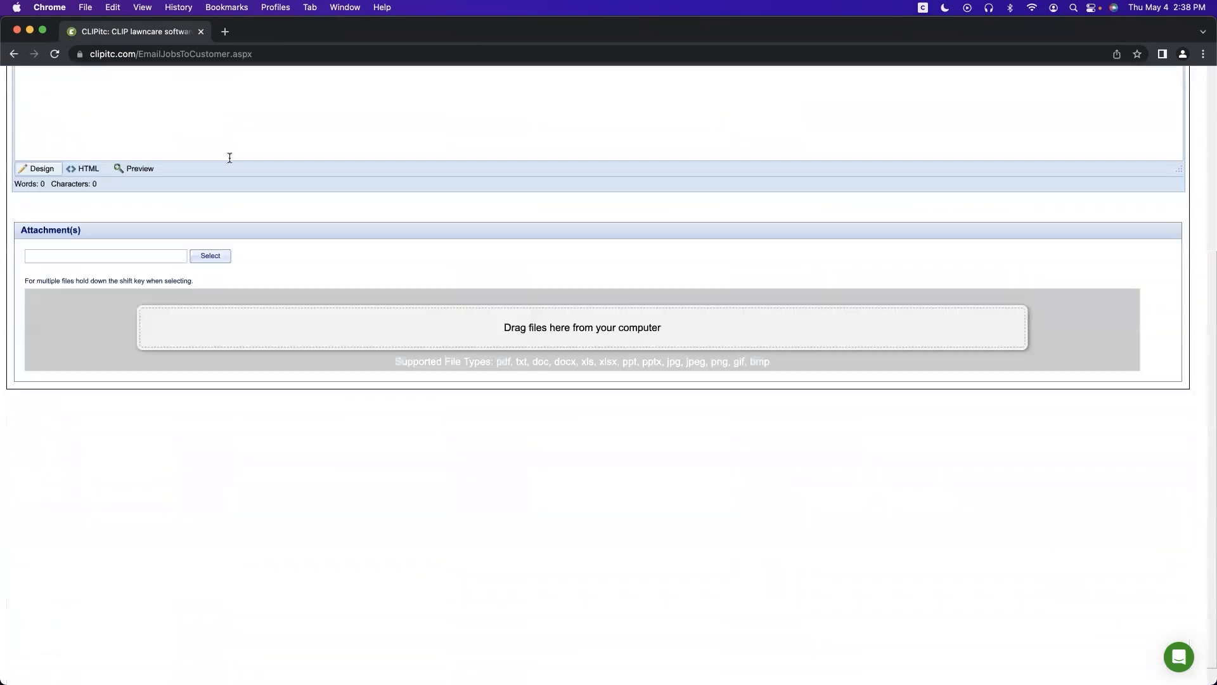
{"action": "left_click", "coordinate": [165, 193]}
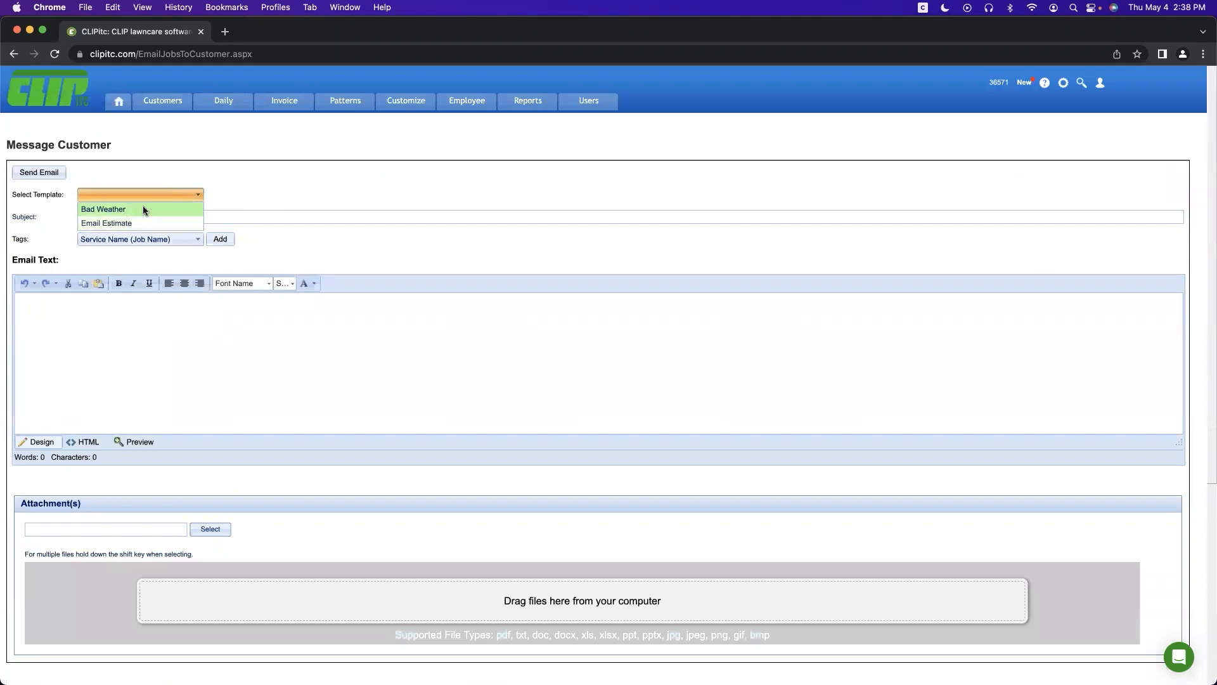
{"action": "left_click", "coordinate": [321, 146]}
{"action": "left_click", "coordinate": [121, 333]}
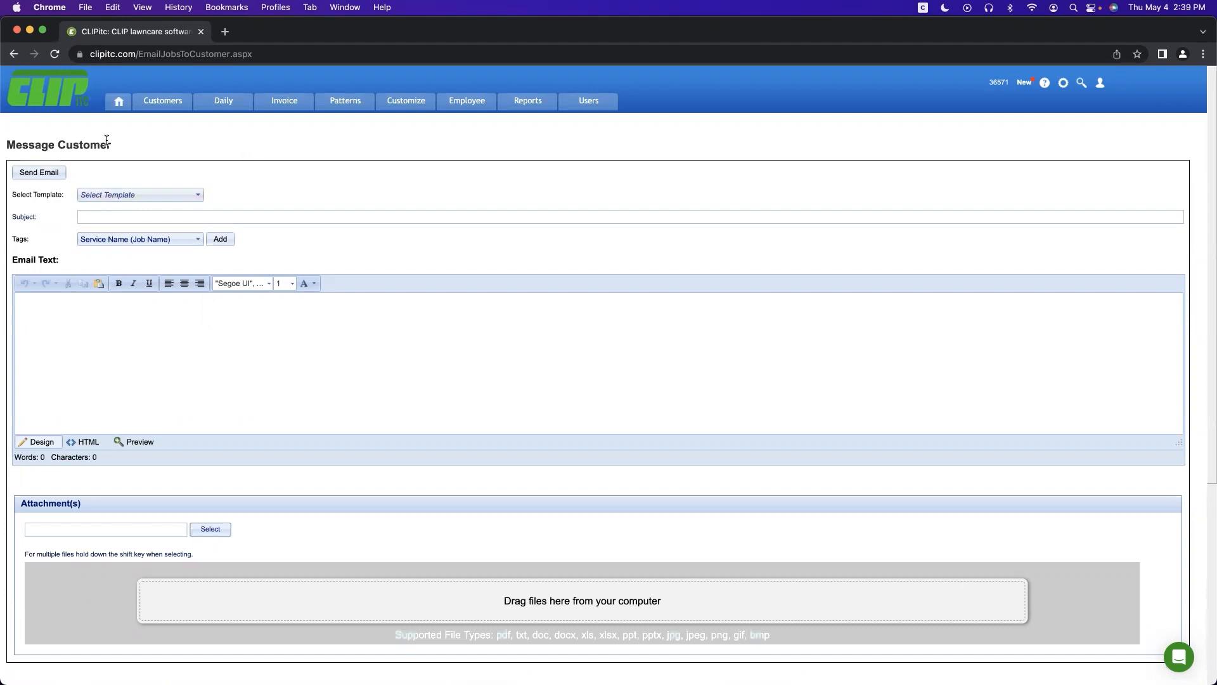
{"action": "left_click", "coordinate": [219, 103]}
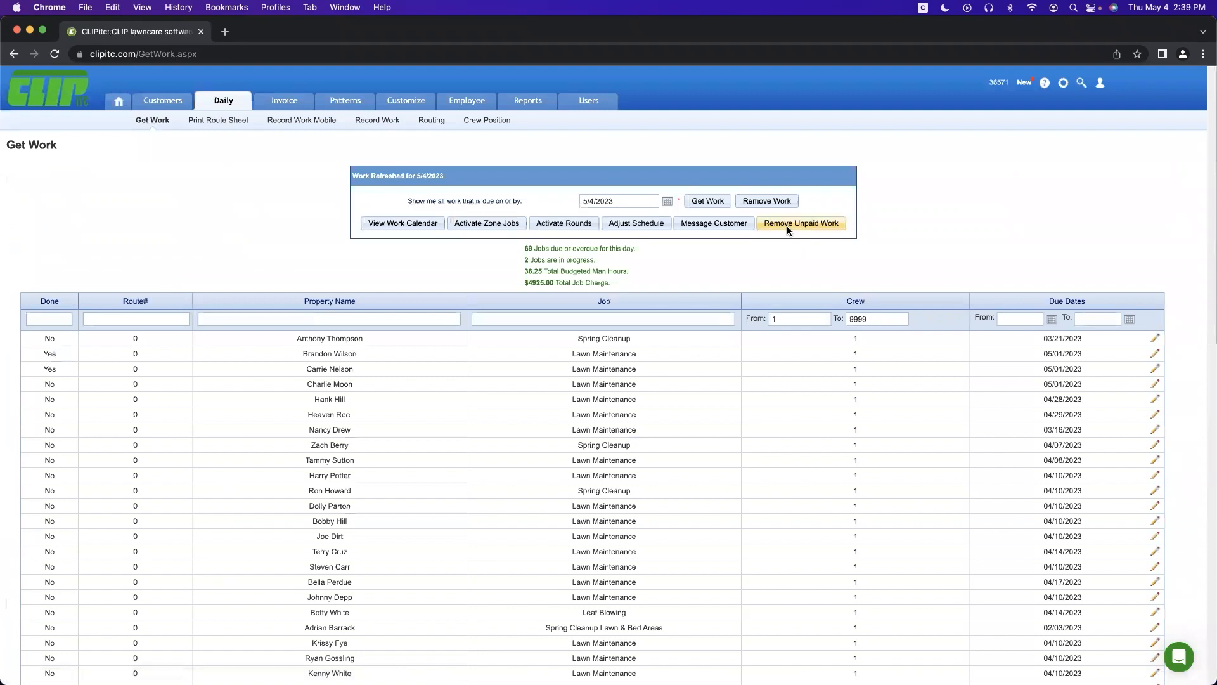
Step: Review the overdue unpaid work table, return to Get Work, and open the Routing page
{"action": "left_click", "coordinate": [787, 227]}
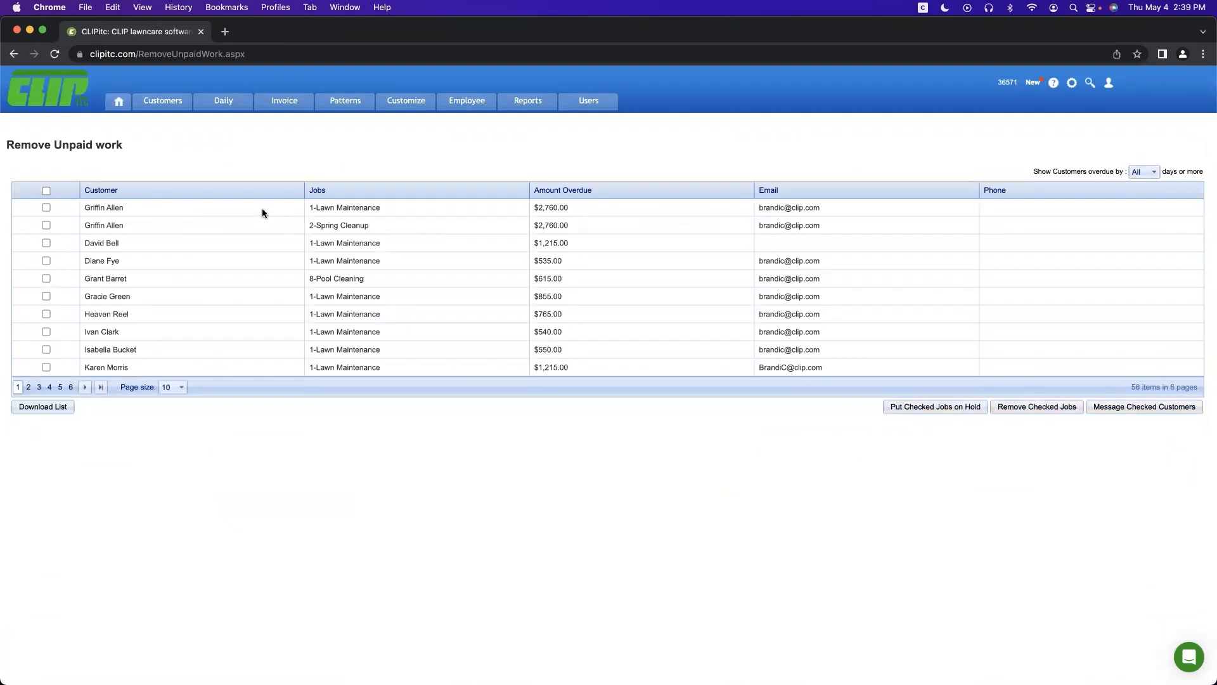
{"action": "left_click", "coordinate": [223, 102]}
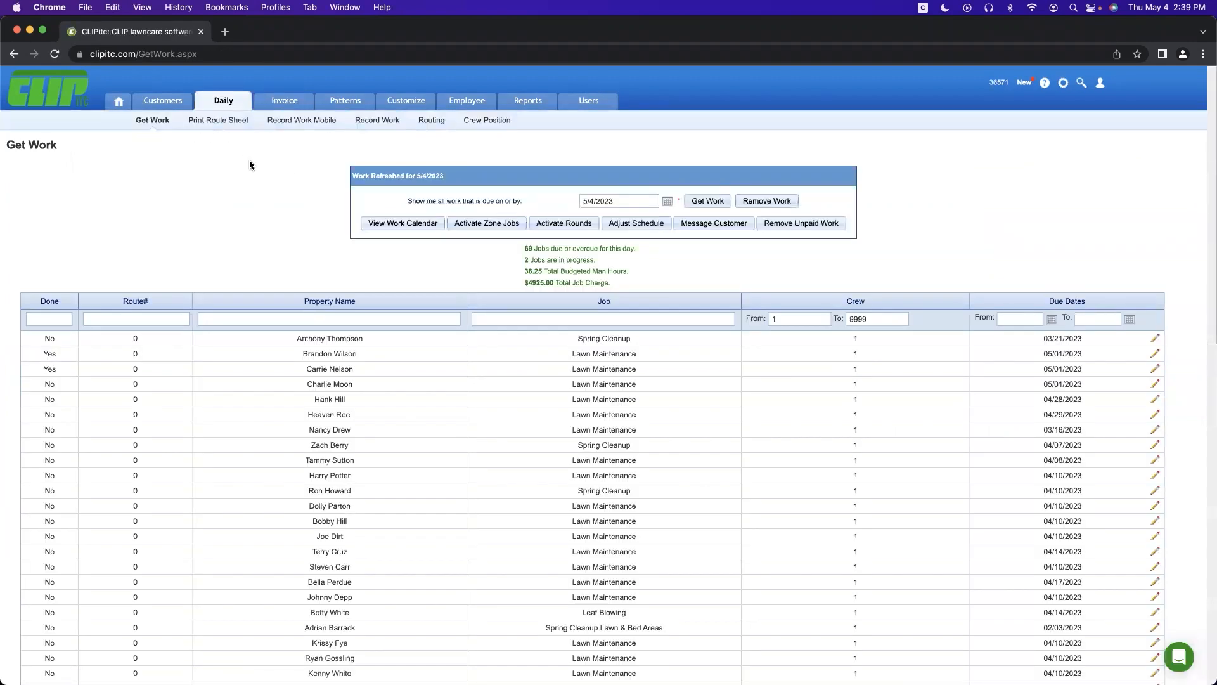
{"action": "left_click", "coordinate": [427, 122]}
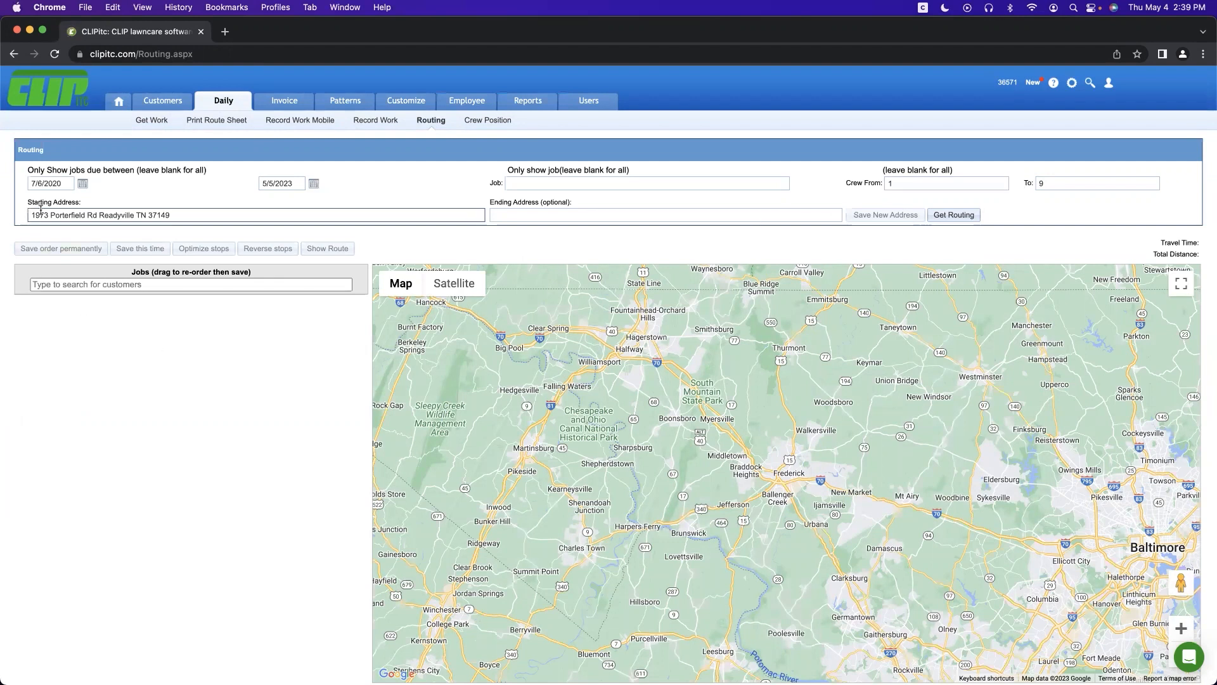
Step: Map the route for crews 1 to 9 and attempt stop optimization, dismissing the error
{"action": "left_click", "coordinate": [944, 215]}
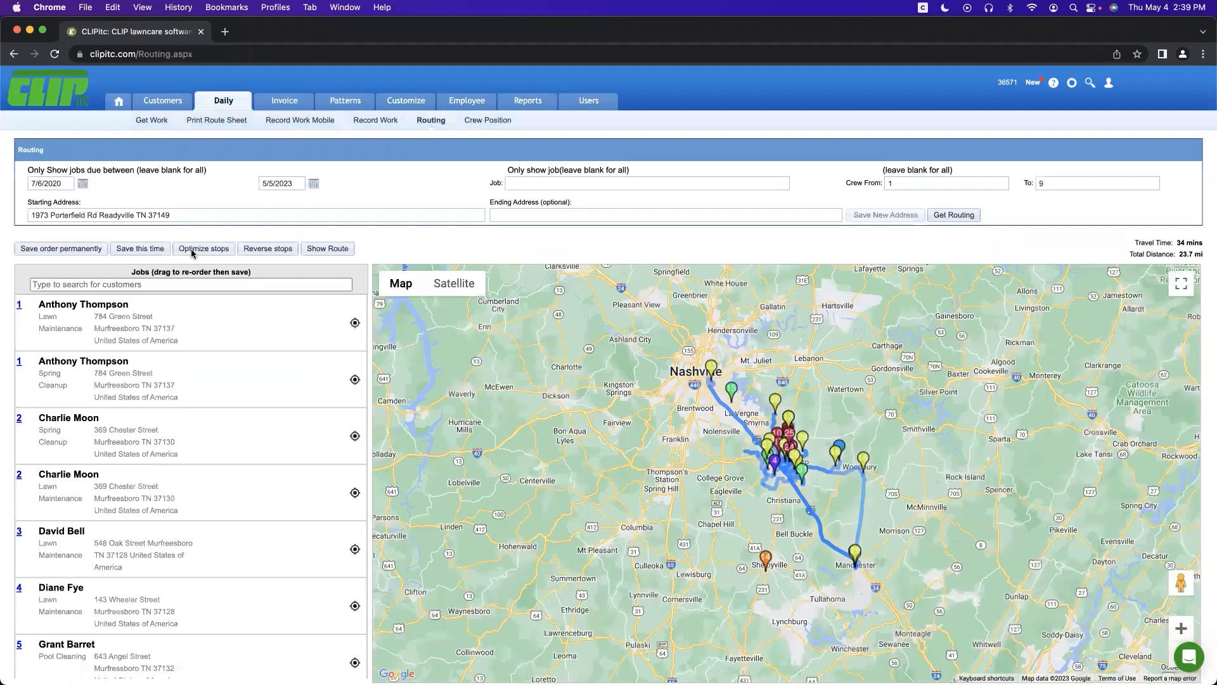
{"action": "left_click", "coordinate": [192, 249]}
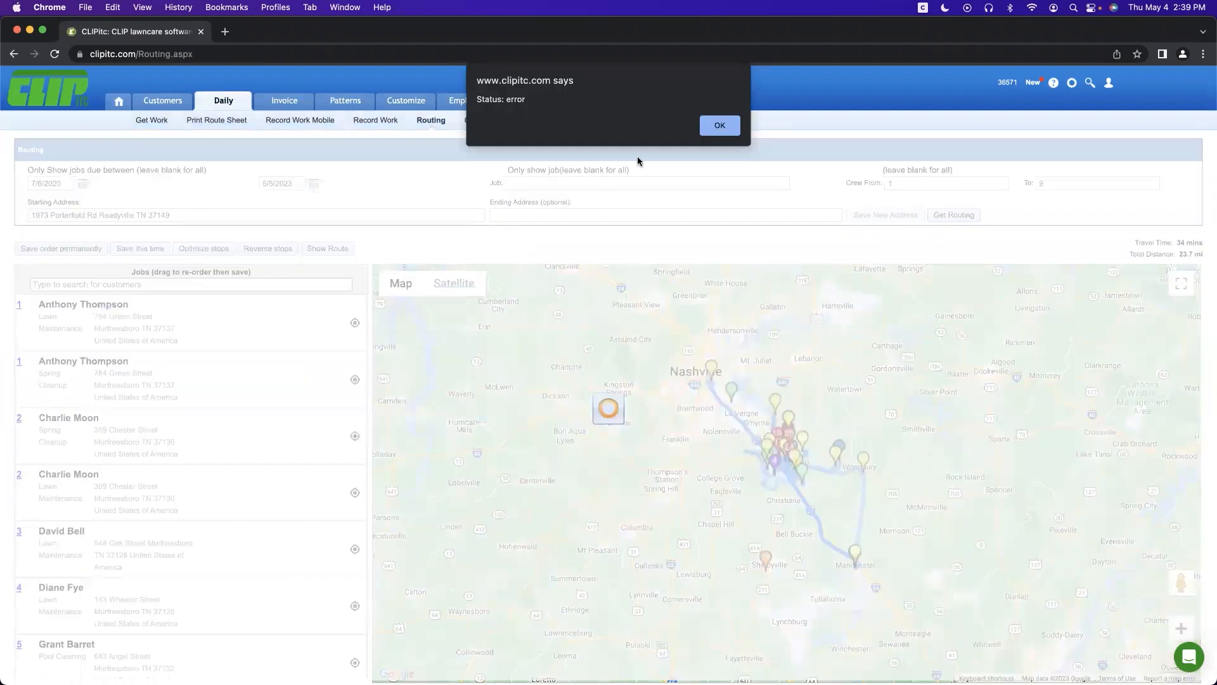
{"action": "left_click", "coordinate": [718, 127]}
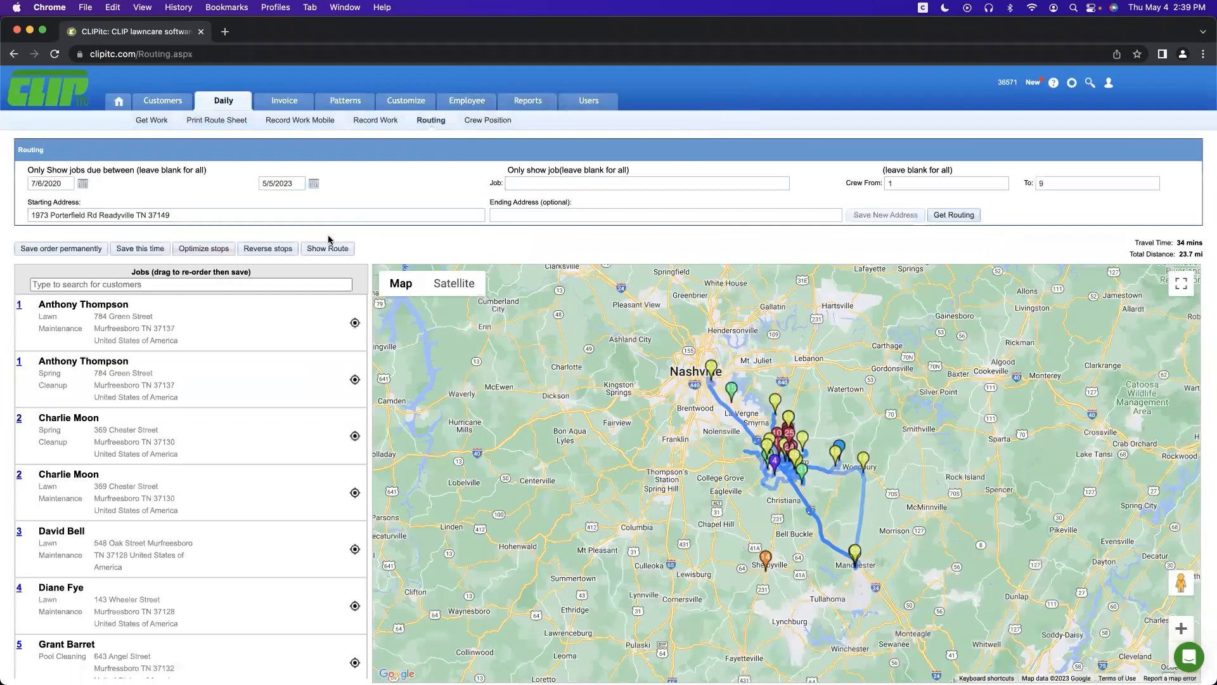
{"action": "left_click", "coordinate": [199, 252]}
Step: Drag a Lawn Maintenance job to the top and a Spring Cleanup job further down
{"action": "left_click_drag", "start_coordinate": [128, 592], "coordinate": [118, 321]}
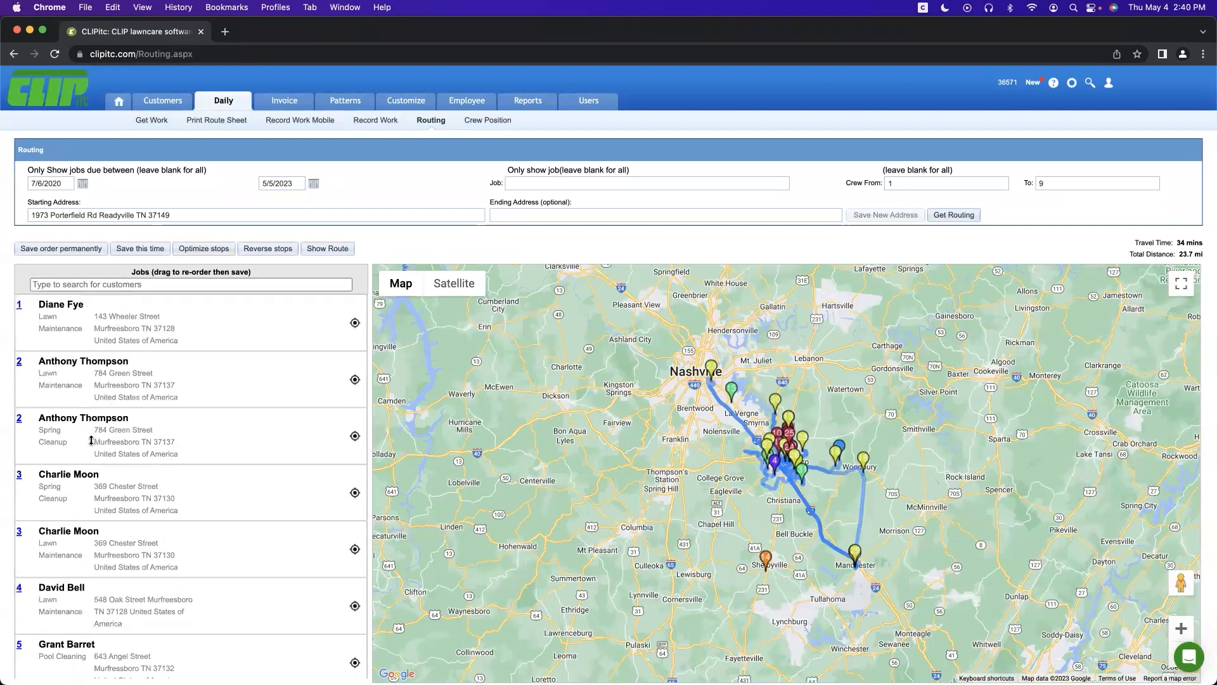
{"action": "left_click_drag", "start_coordinate": [76, 477], "coordinate": [73, 625]}
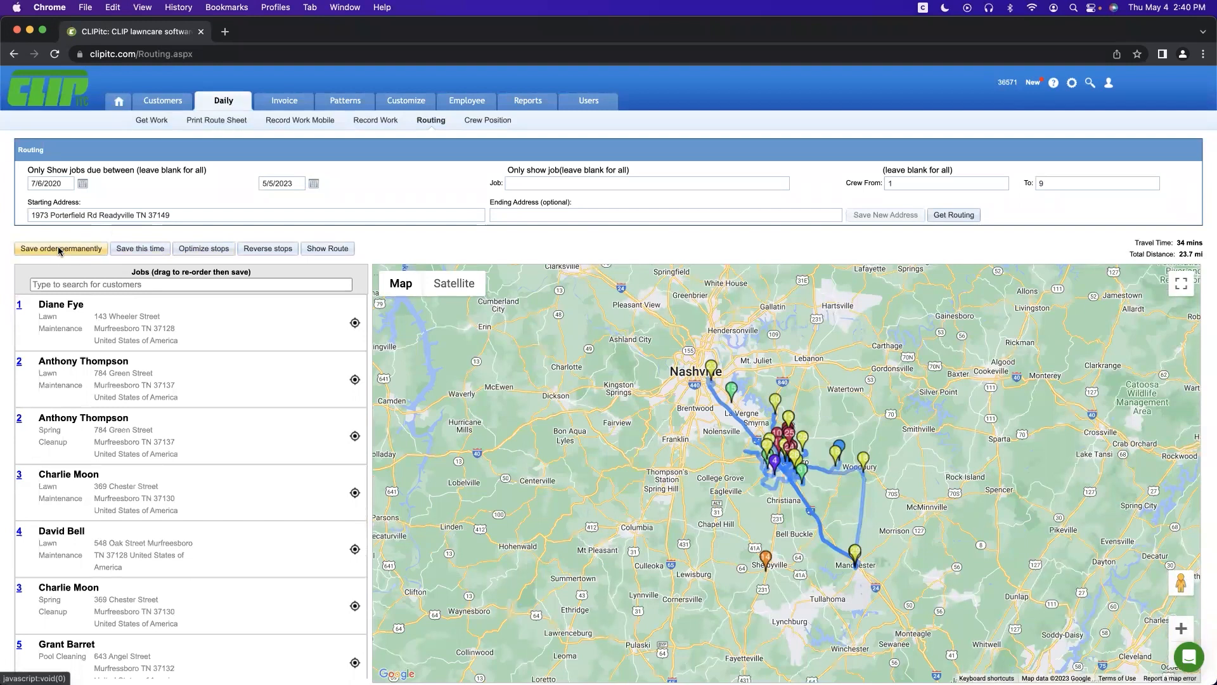
{"action": "left_click", "coordinate": [472, 121]}
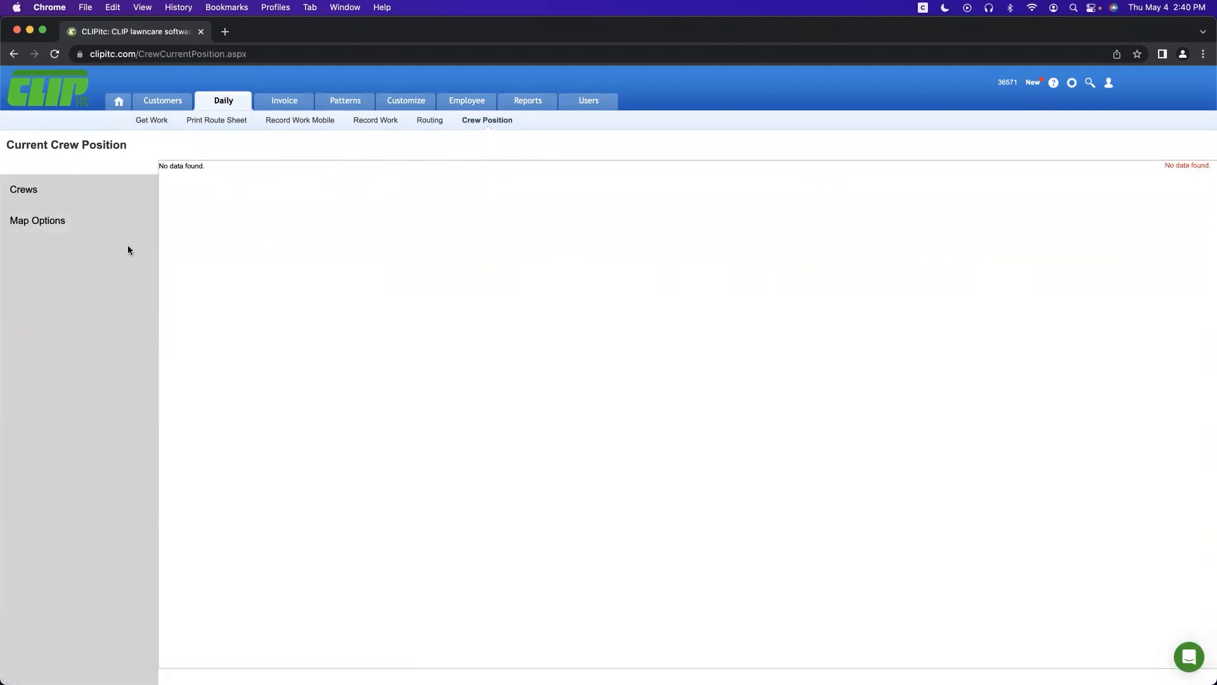
Step: Check the Crew Position map filters for Satellite and Traffic, then close the panel
{"action": "left_click", "coordinate": [40, 220]}
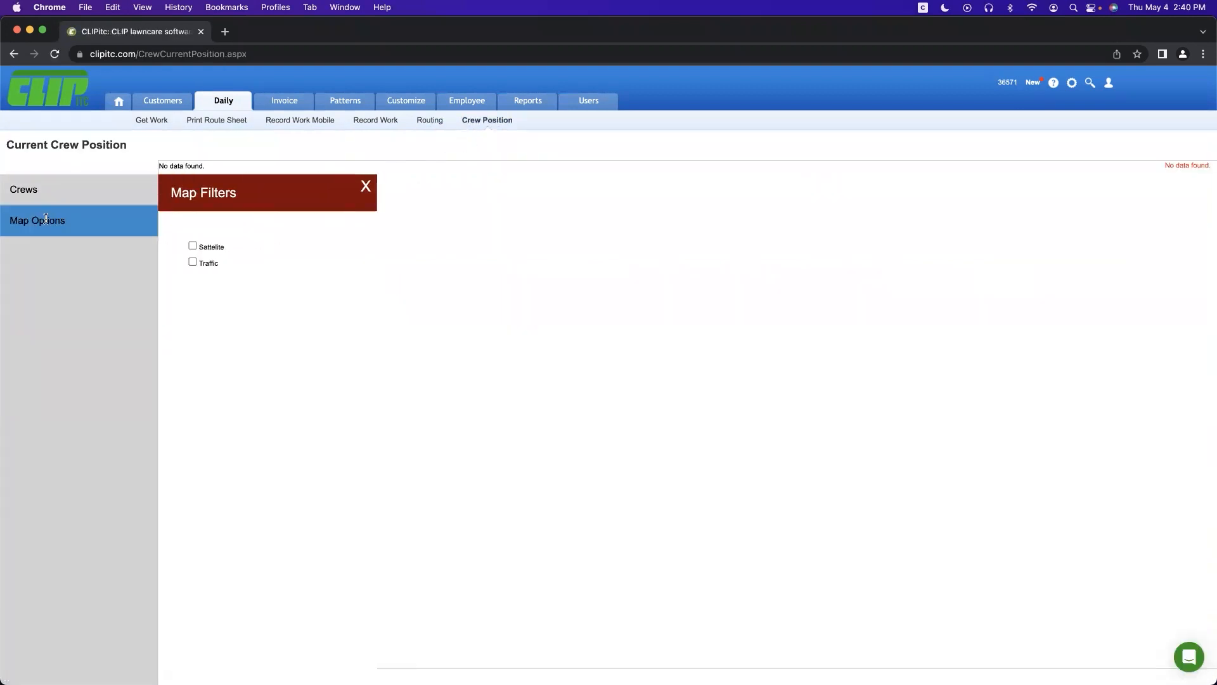
{"action": "left_click", "coordinate": [366, 187]}
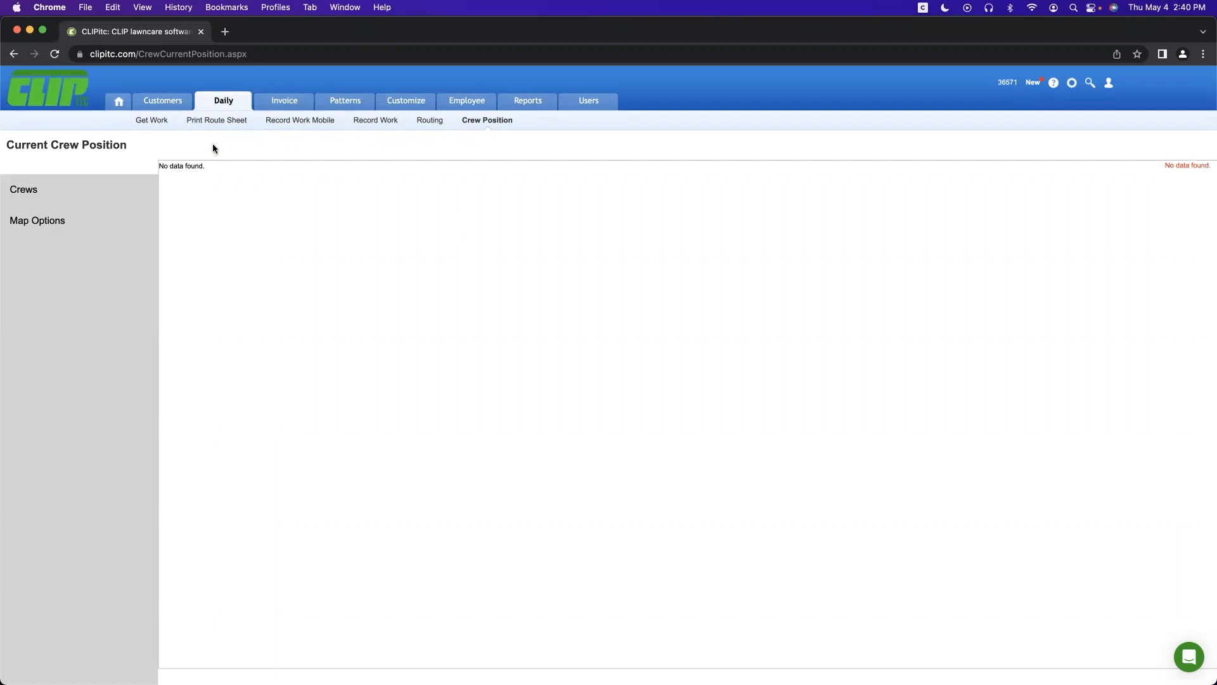
Step: Review the Print Route Sheet settings and layout choices, then return to the Get Work list
{"action": "left_click", "coordinate": [212, 124]}
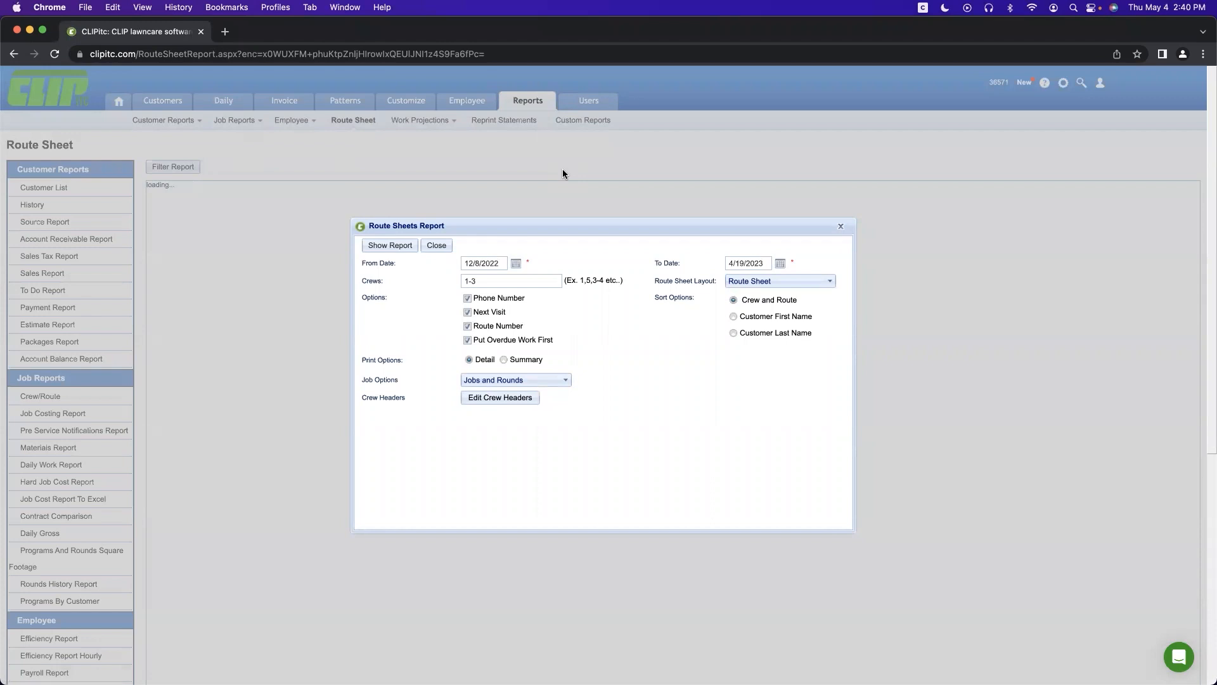
{"action": "left_click", "coordinate": [737, 282]}
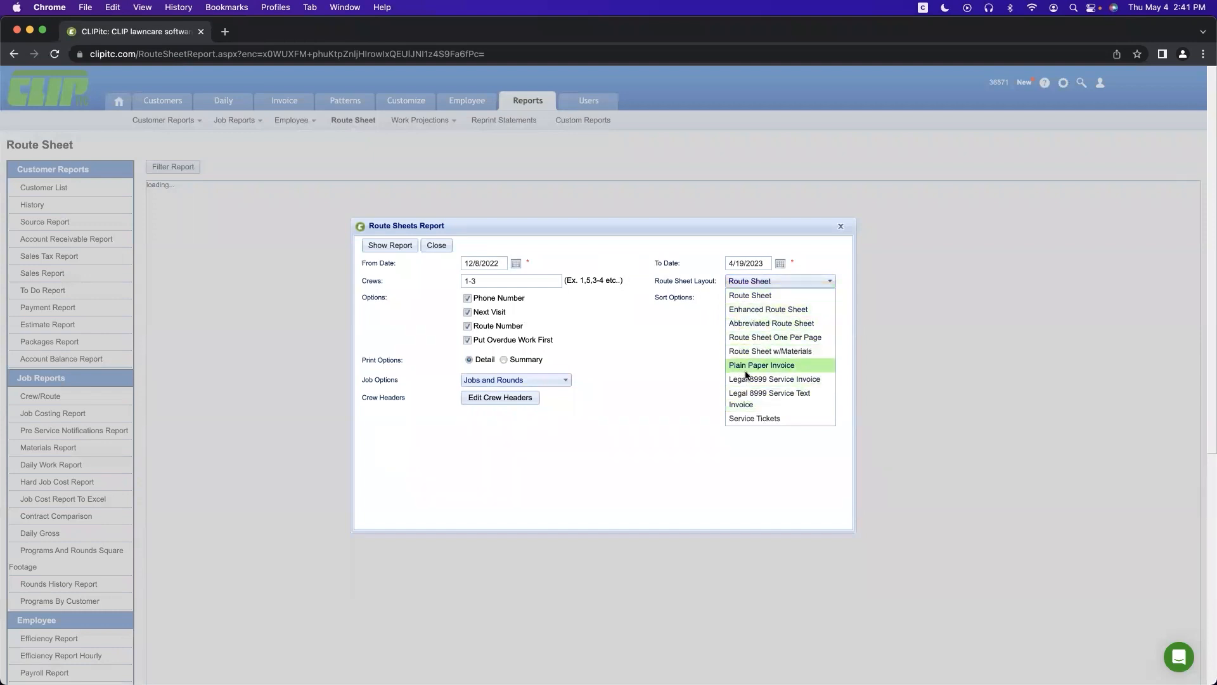
{"action": "left_click", "coordinate": [838, 224]}
{"action": "left_click", "coordinate": [245, 97]}
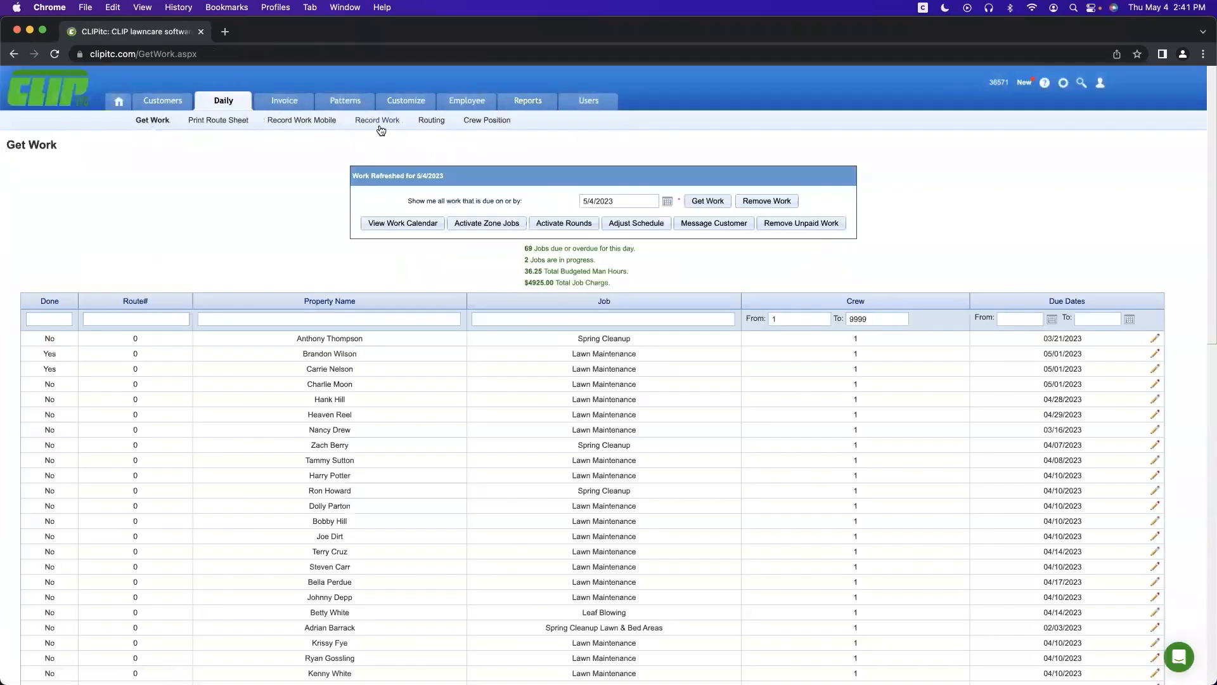
{"action": "left_click", "coordinate": [380, 126]}
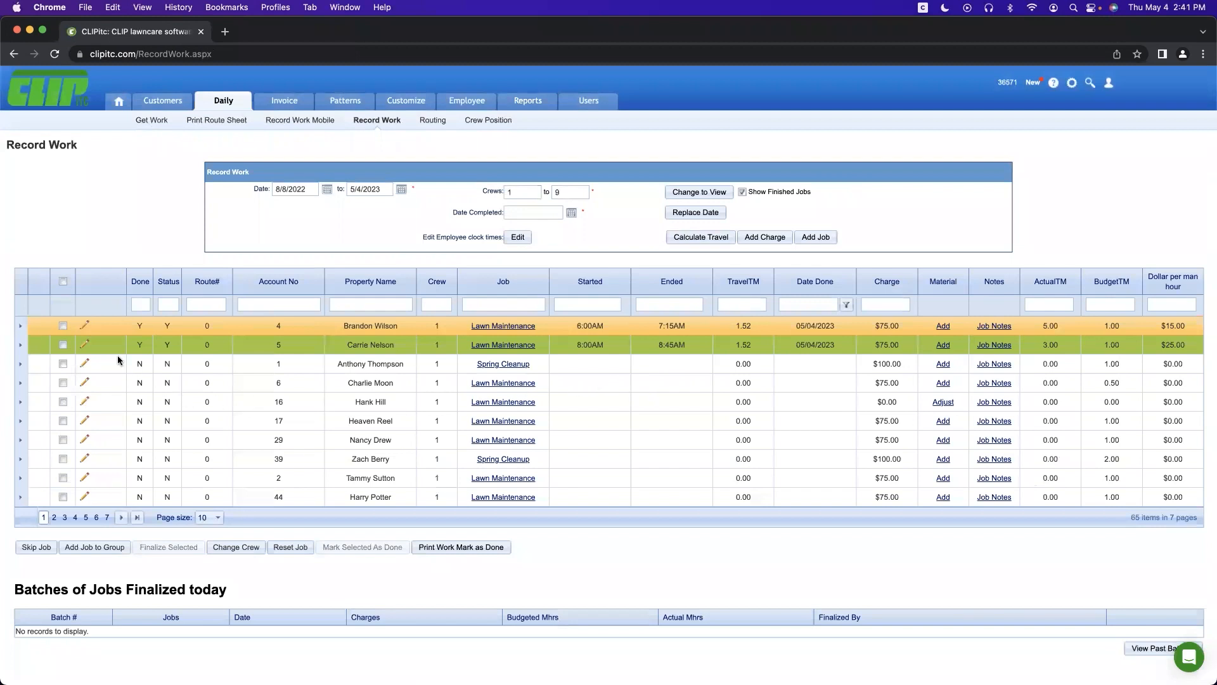
Step: Select both completed jobs and finalize them into today's batch 10208
{"action": "left_click", "coordinate": [359, 363]}
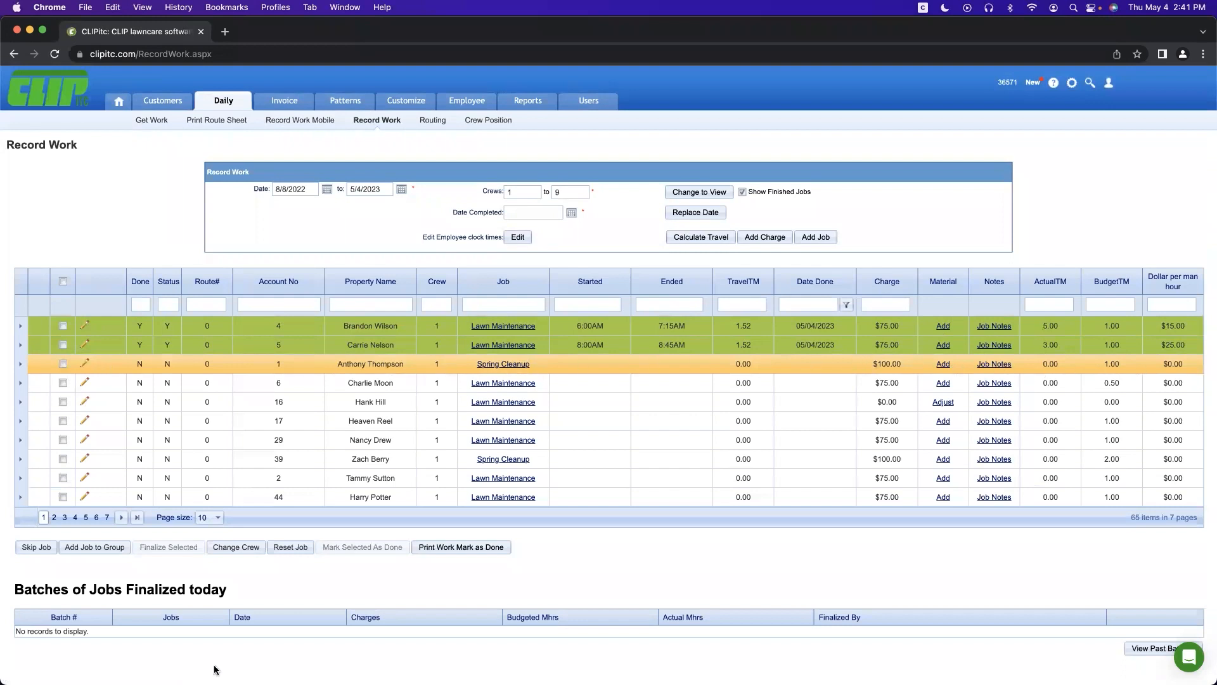
{"action": "left_click", "coordinate": [63, 283]}
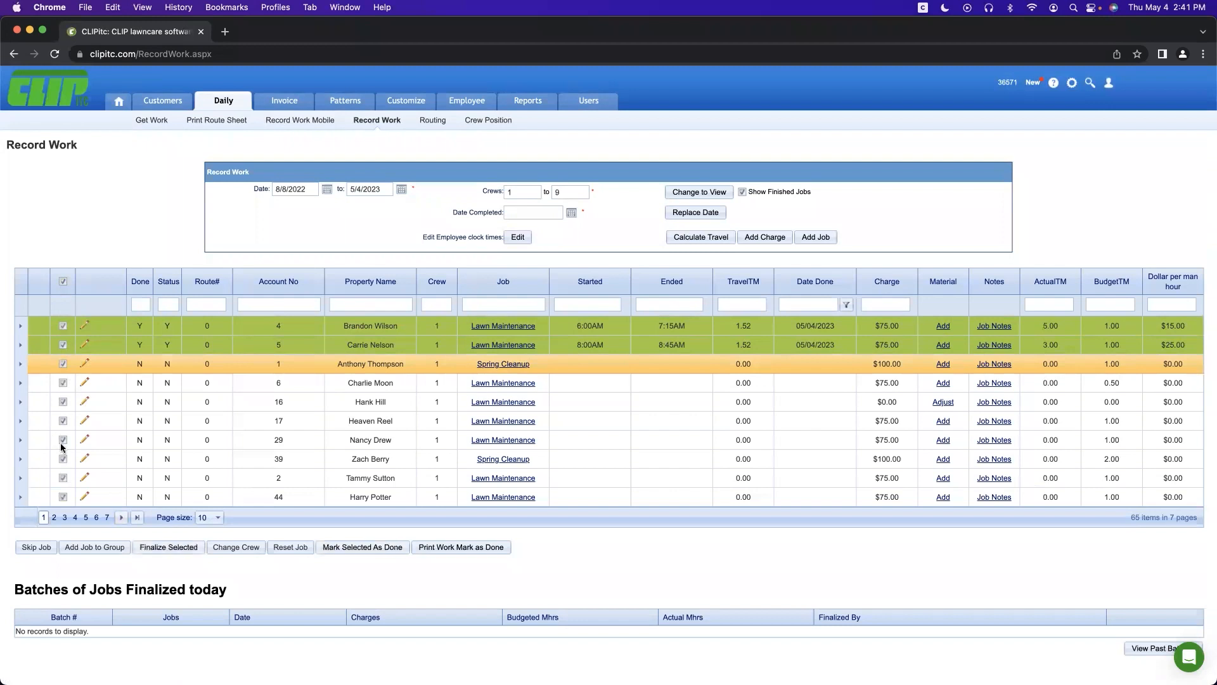
{"action": "left_click", "coordinate": [159, 548]}
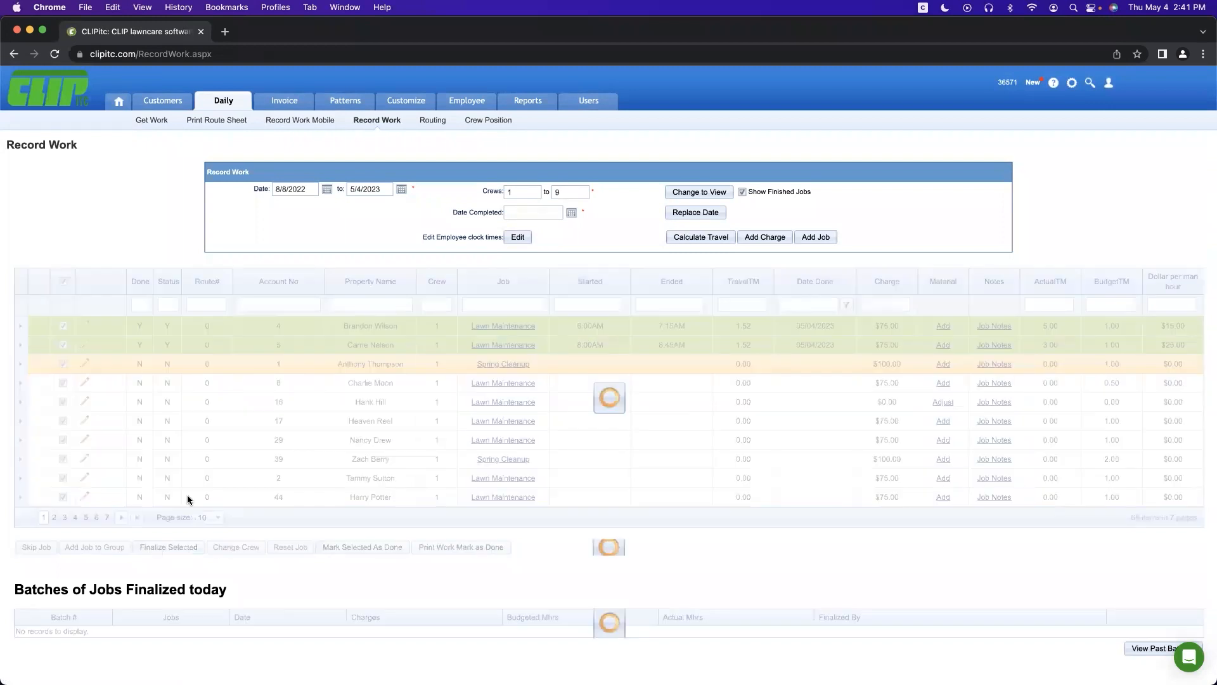
{"action": "scroll", "coordinate": [229, 573], "scroll_direction": "down", "scroll_amount": 1}
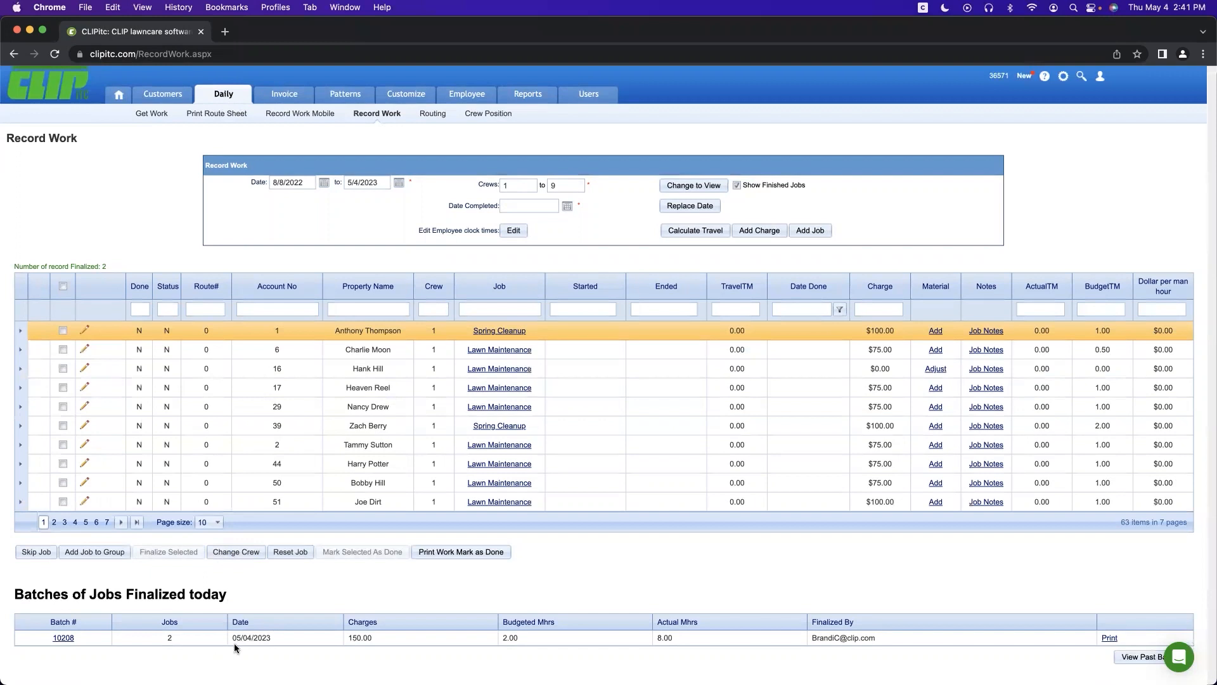
{"action": "left_click", "coordinate": [270, 100]}
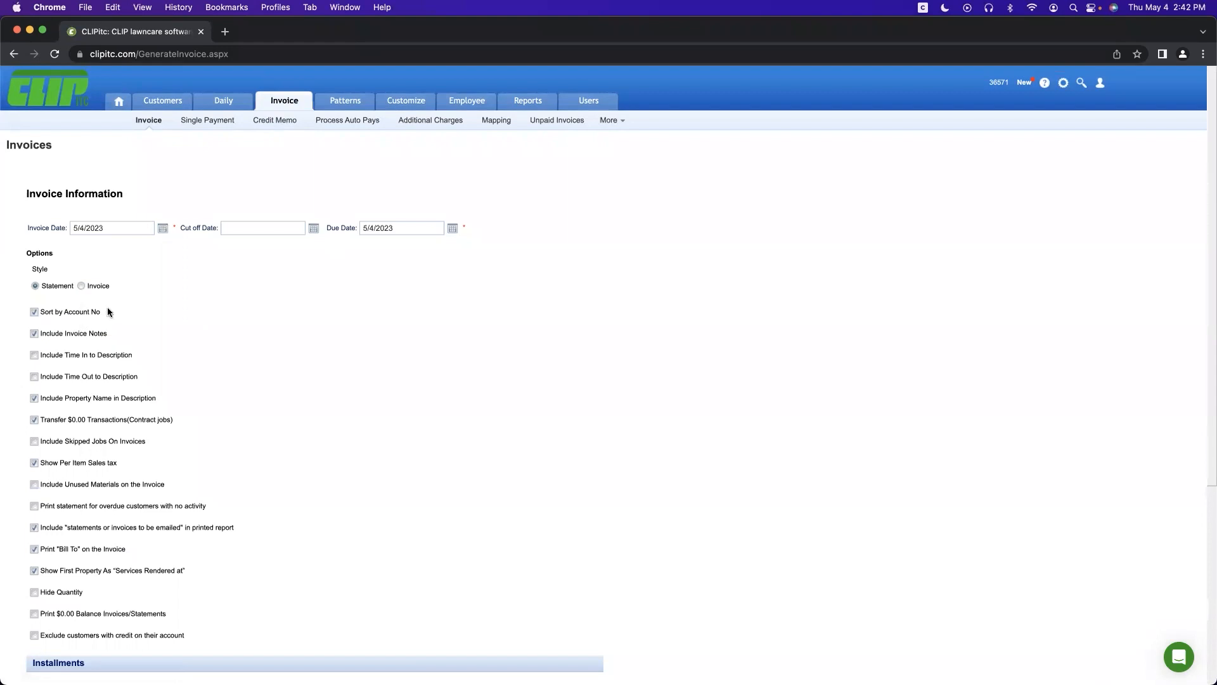
Step: Scroll through the Invoices generation options and continue to the Single Payment entry form
{"action": "scroll", "coordinate": [109, 310], "scroll_direction": "down", "scroll_amount": 1}
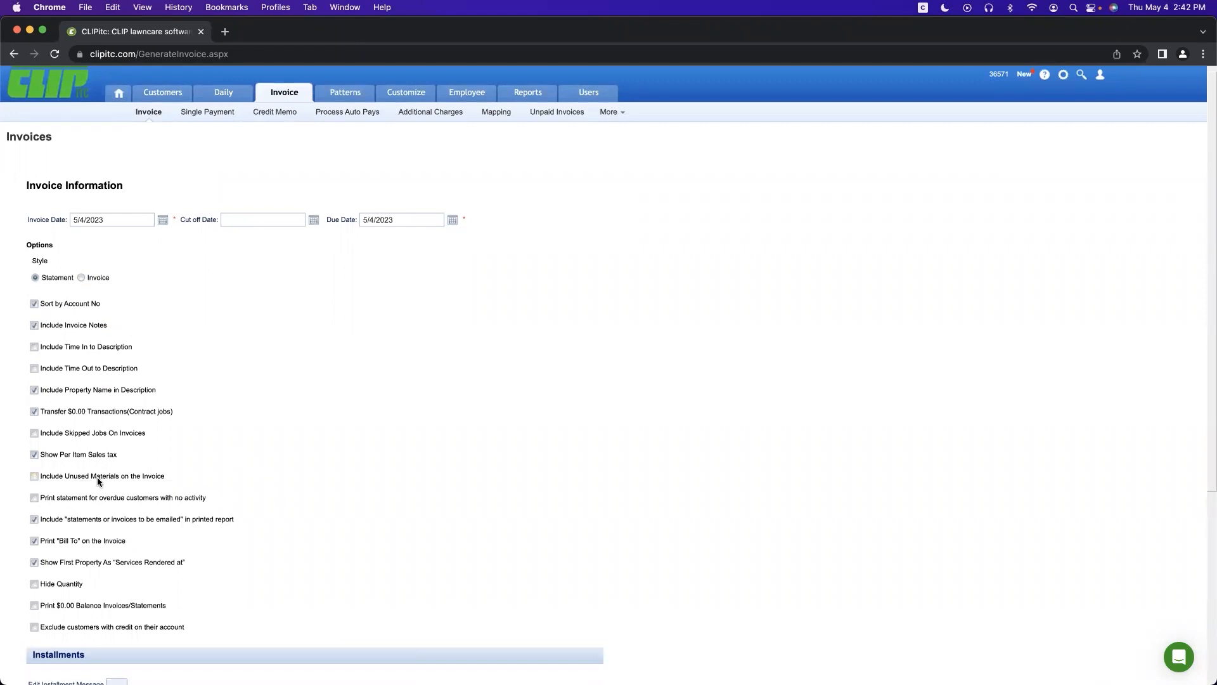
{"action": "scroll", "coordinate": [208, 438], "scroll_direction": "down", "scroll_amount": 5}
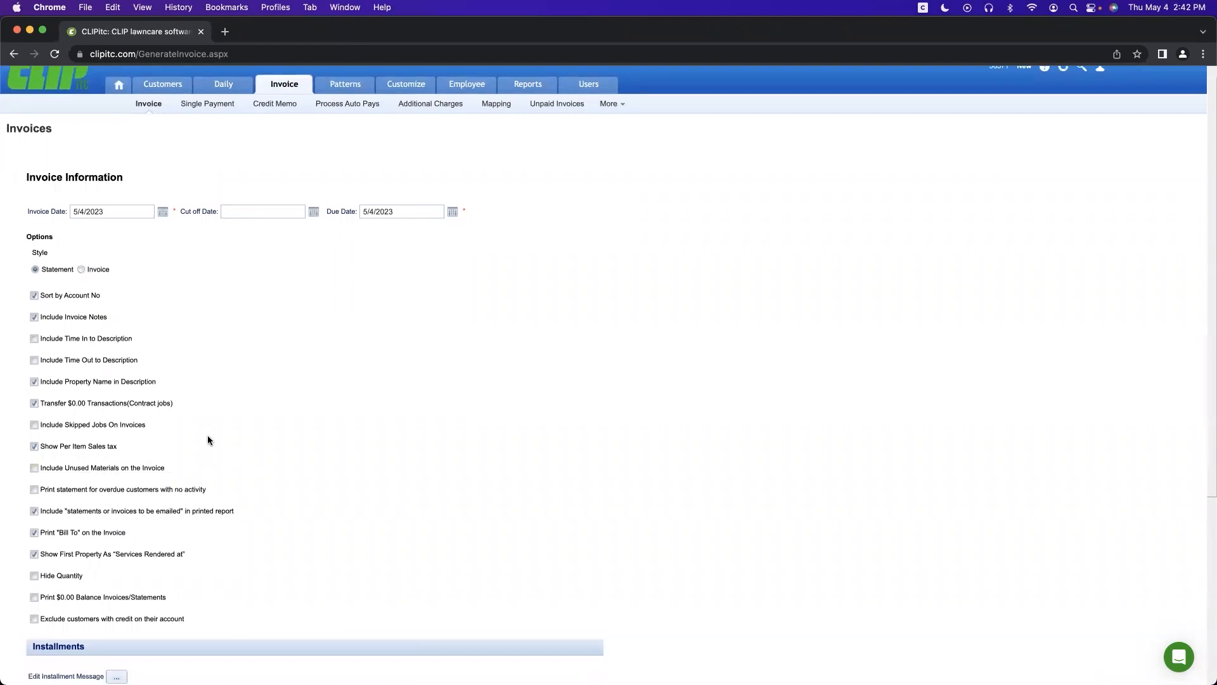
{"action": "scroll", "coordinate": [208, 437], "scroll_direction": "down", "scroll_amount": 8}
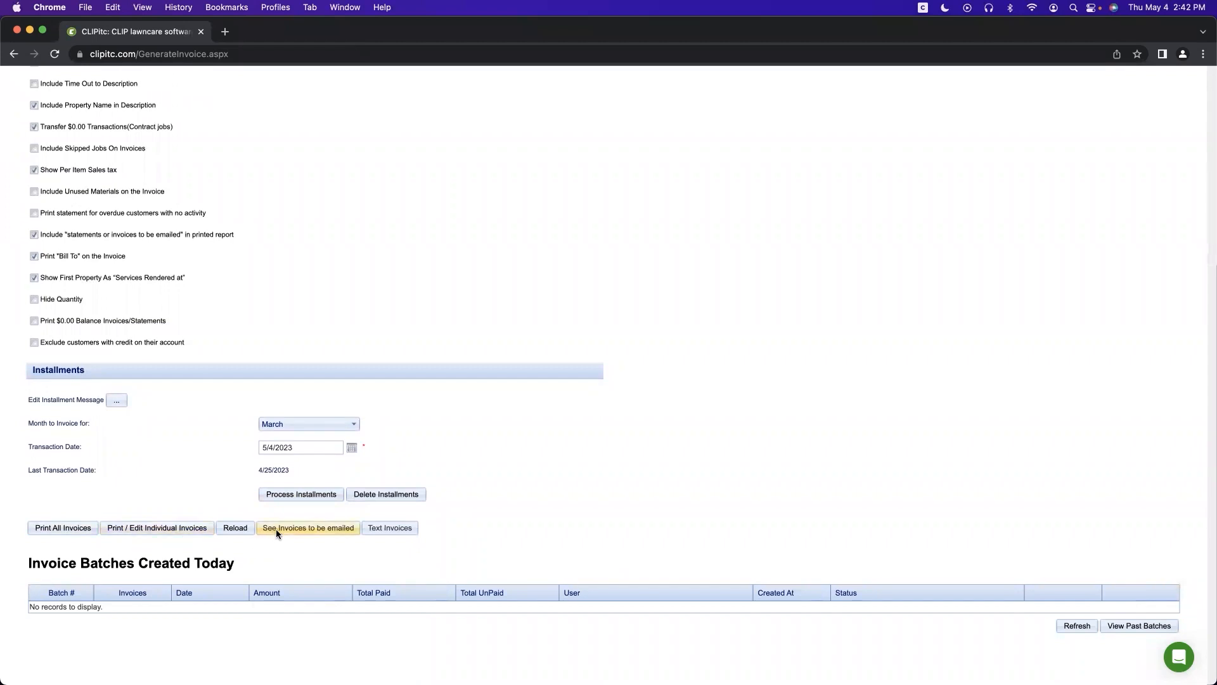
{"action": "left_click", "coordinate": [390, 527]}
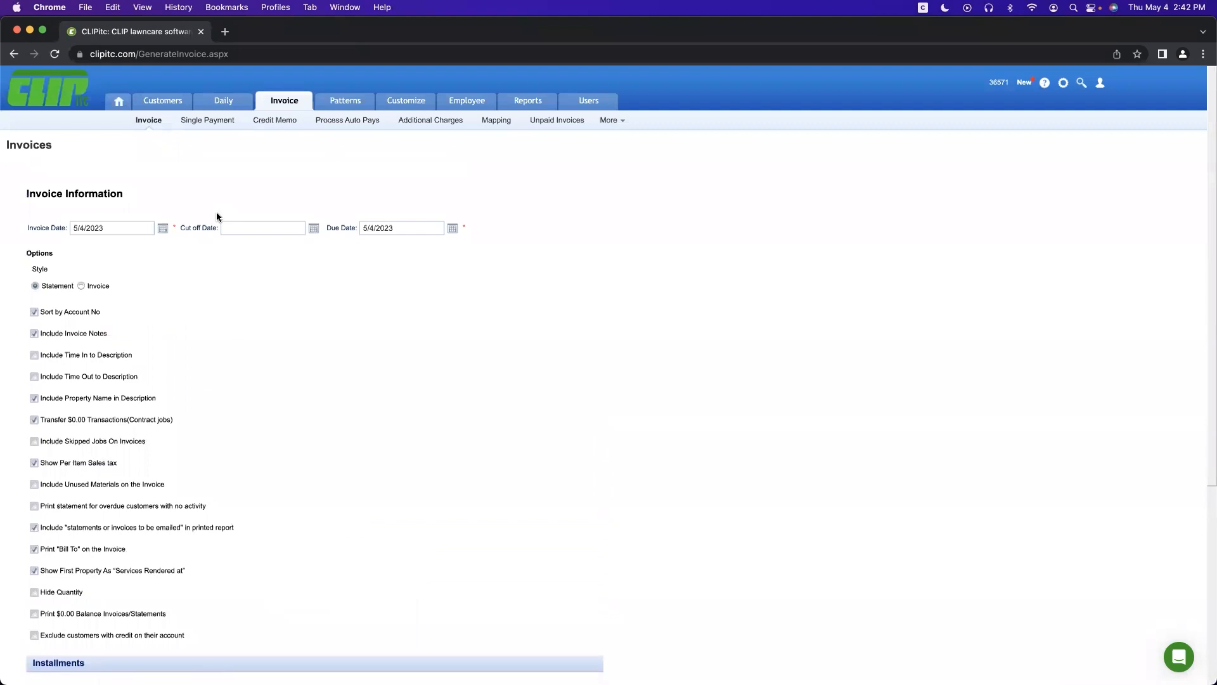
{"action": "left_click", "coordinate": [202, 127]}
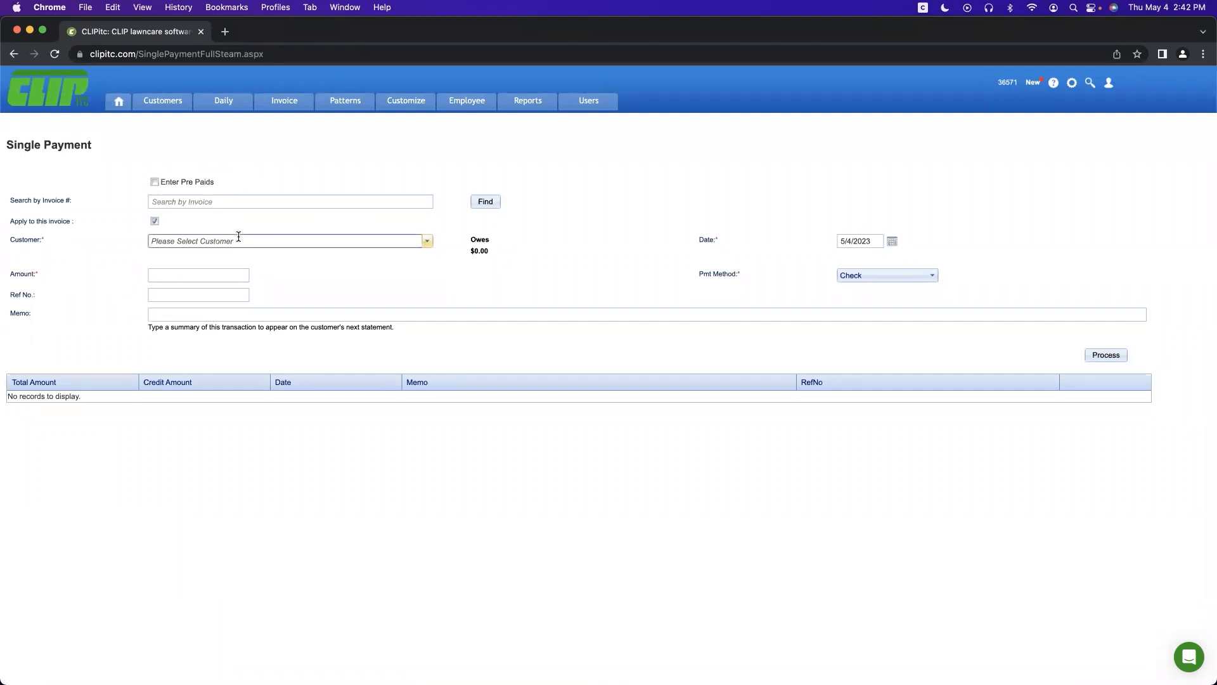
Step: Check the Customer and Pmt Method choices, then switch to Invoice > Credit Memo
{"action": "left_click", "coordinate": [238, 235]}
{"action": "left_click", "coordinate": [250, 153]}
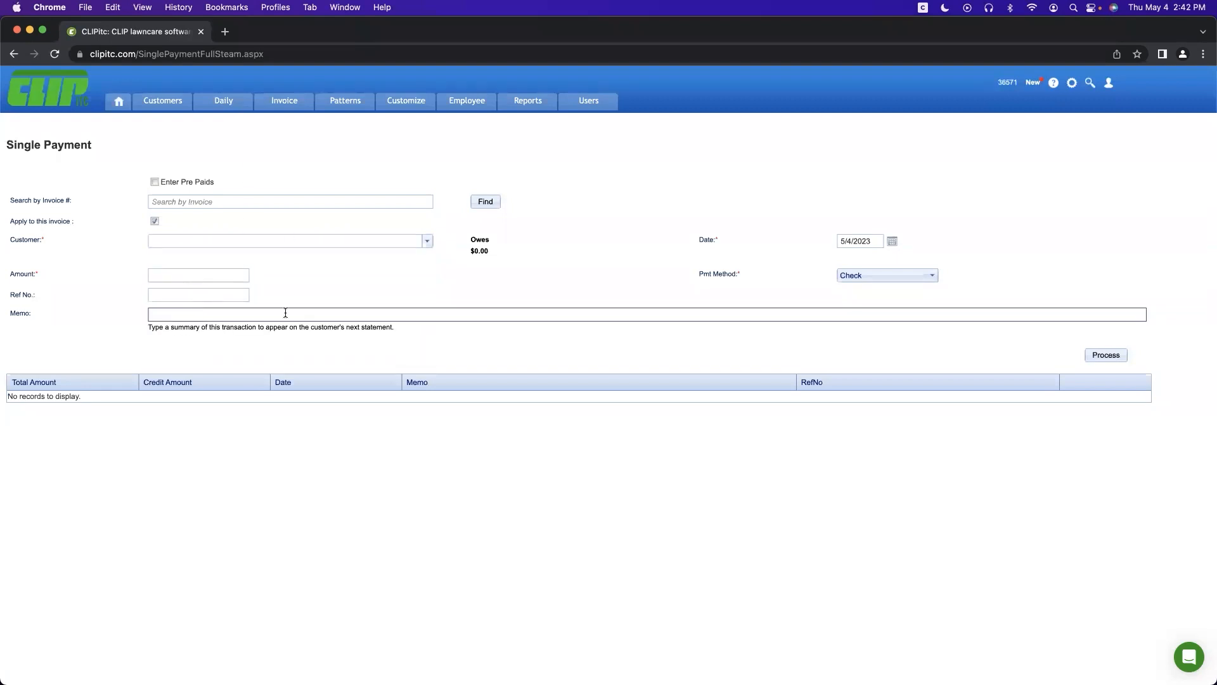
{"action": "left_click", "coordinate": [876, 275]}
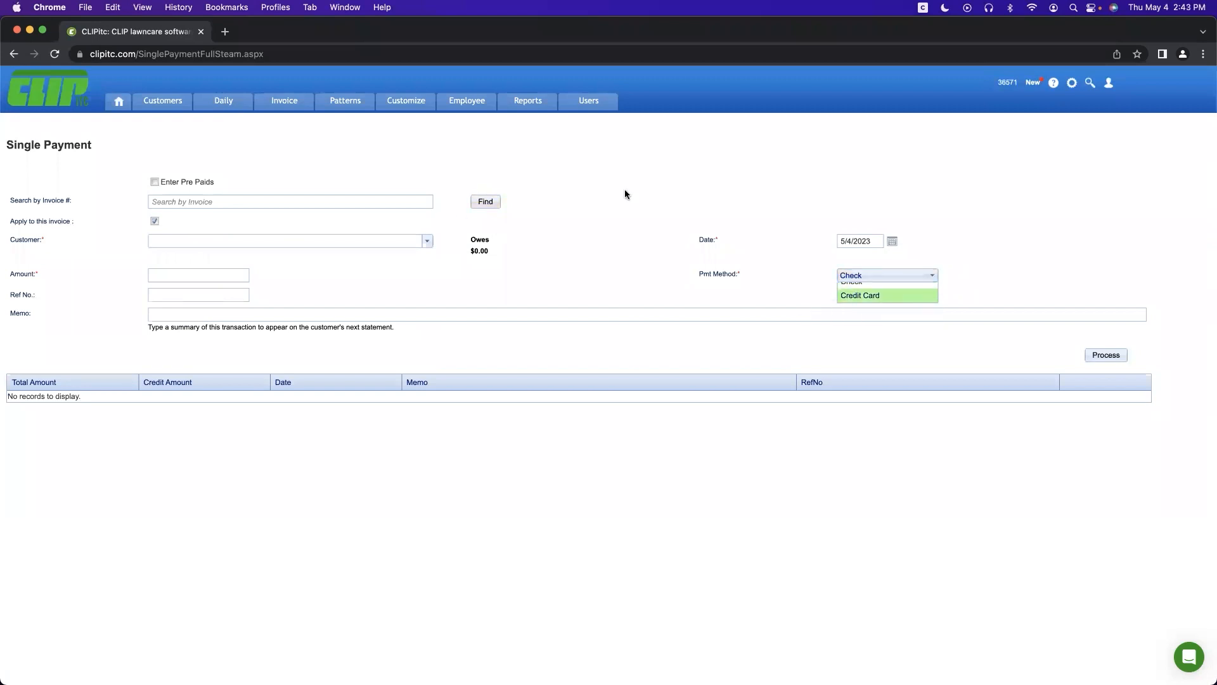
{"action": "mouse_move", "coordinate": [283, 101]}
{"action": "left_click", "coordinate": [273, 124]}
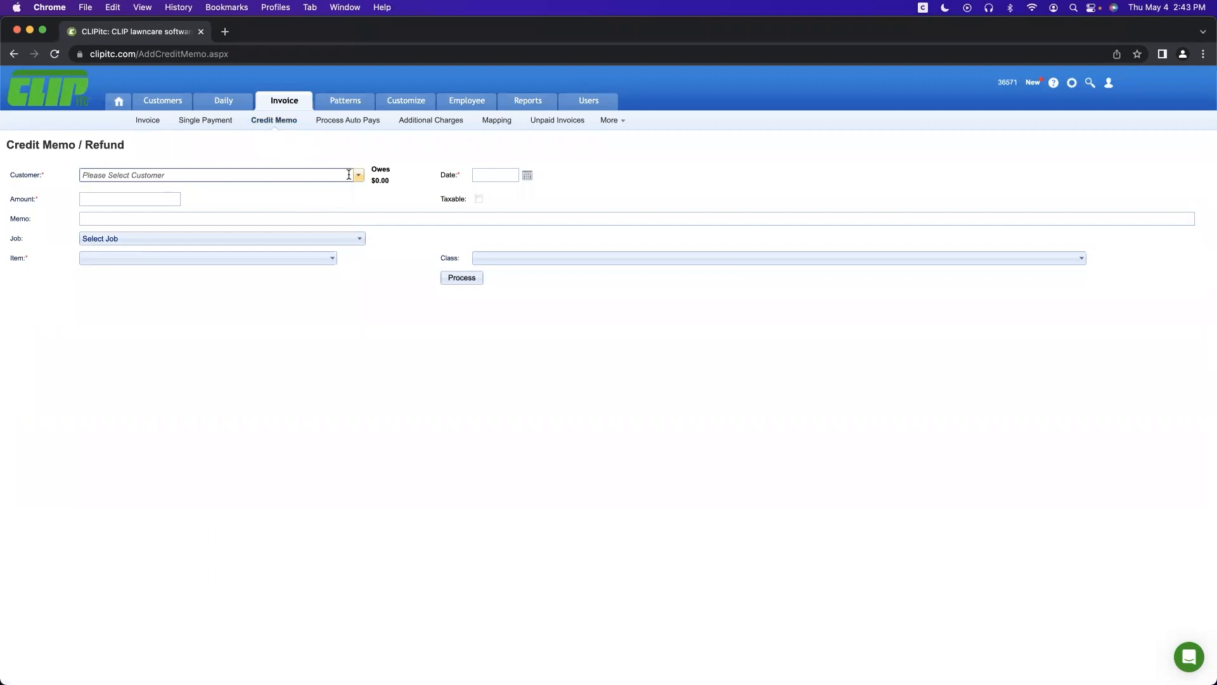
Step: View the pending auto-pay charges, then move to the Additional Charges form
{"action": "left_click", "coordinate": [338, 124]}
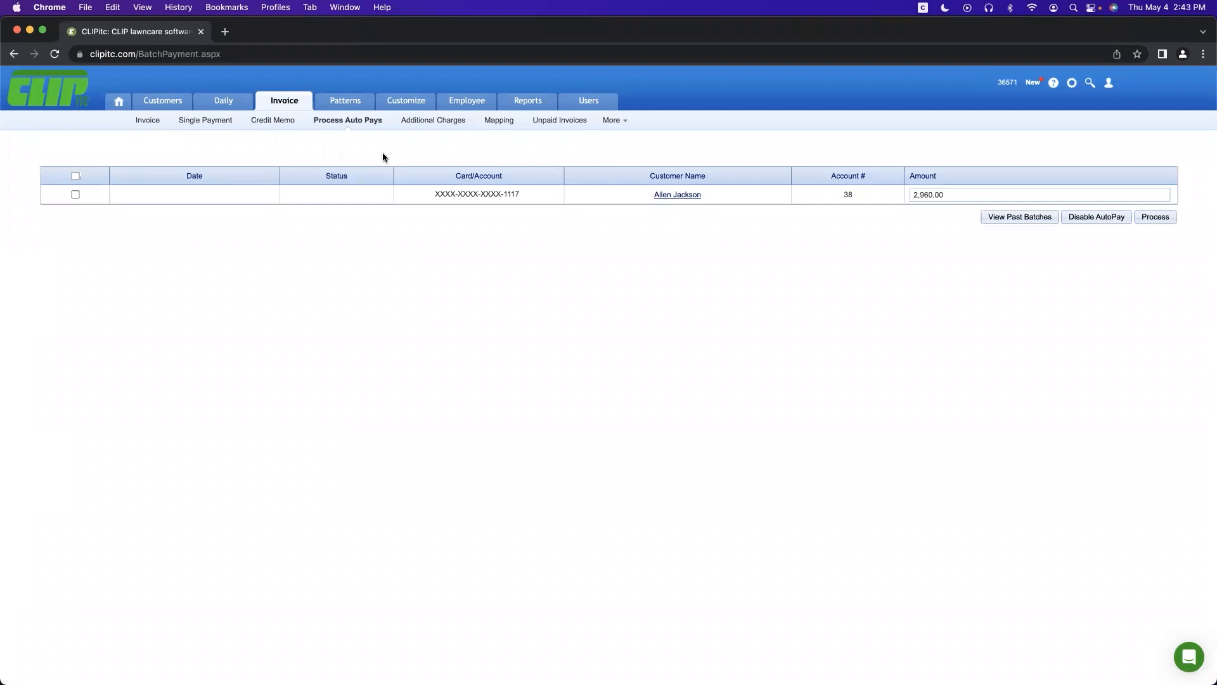
{"action": "left_click", "coordinate": [416, 125]}
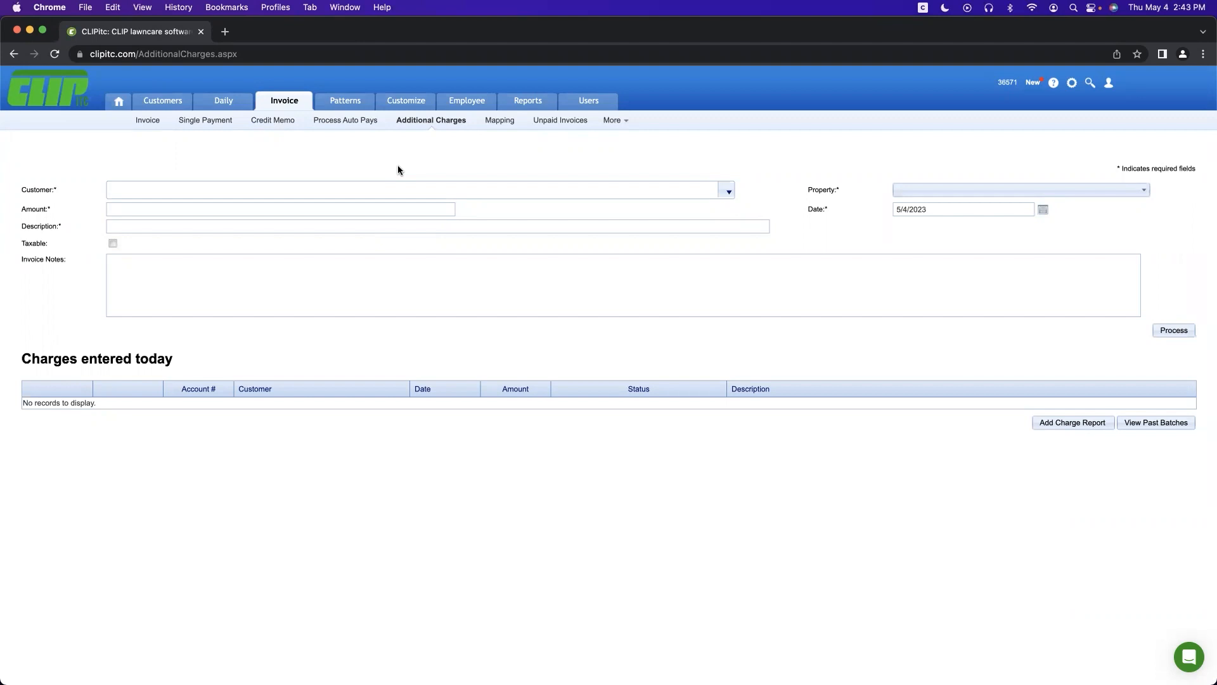
Step: Glance at the Unpaid Invoices report, close it, and go to More > Late Fee
{"action": "left_click", "coordinate": [550, 122]}
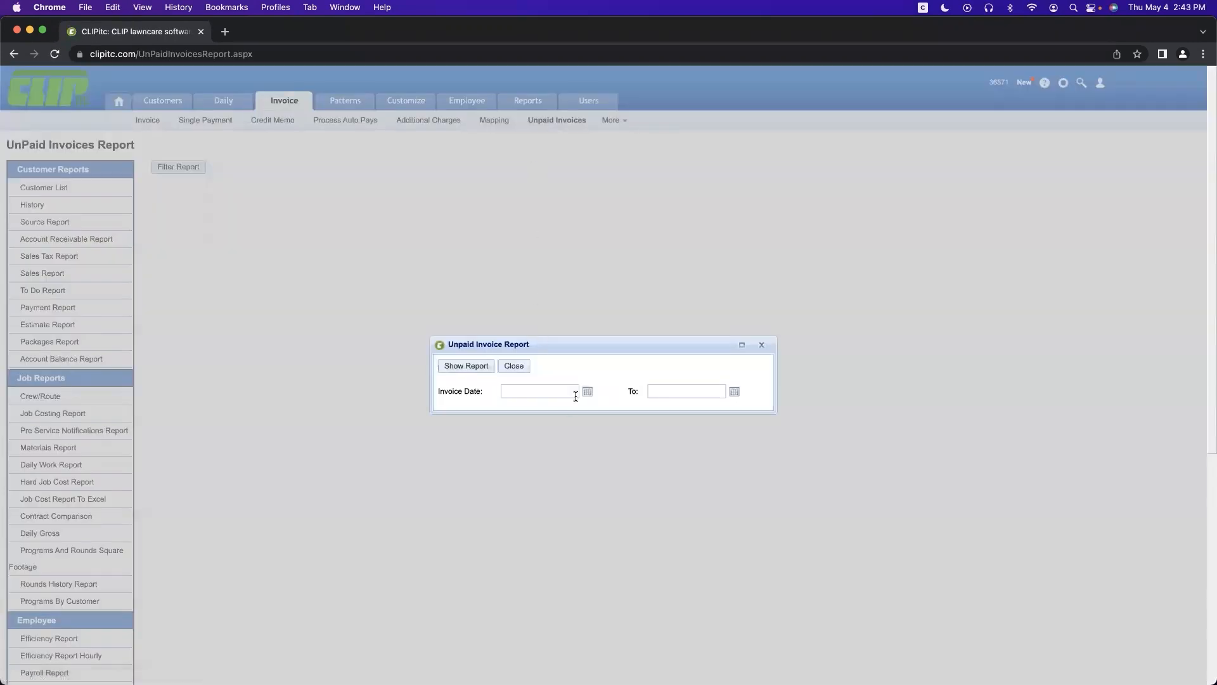
{"action": "left_click", "coordinate": [504, 366]}
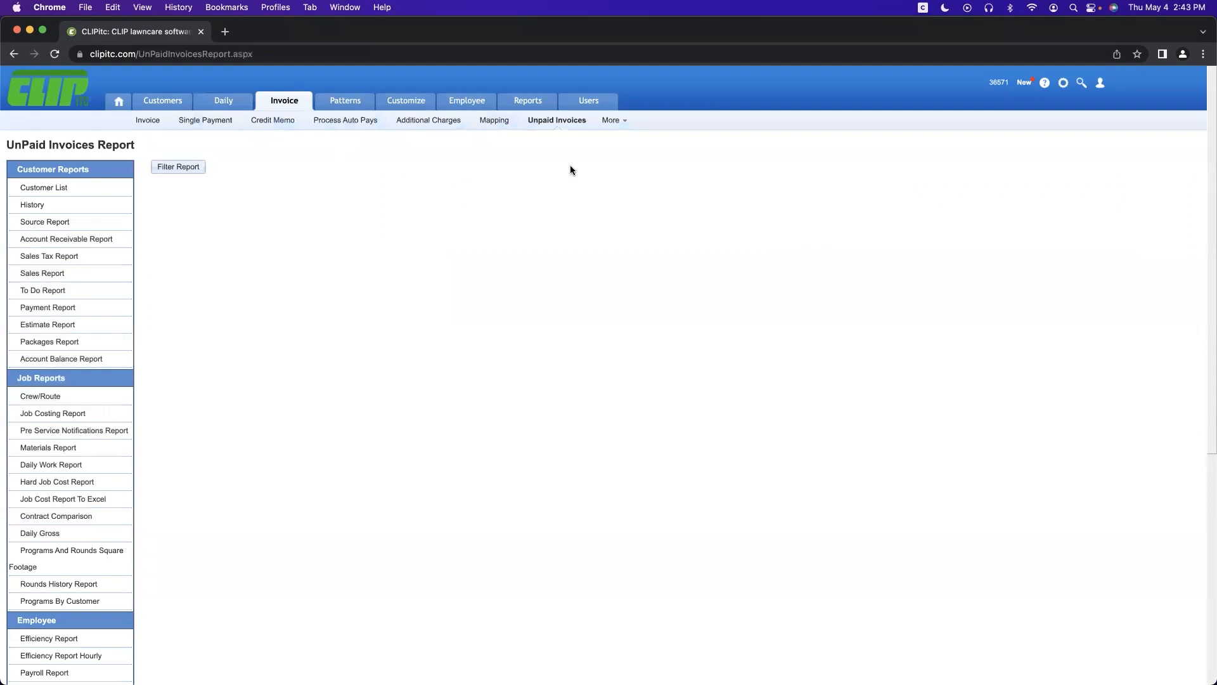
{"action": "mouse_move", "coordinate": [622, 123]}
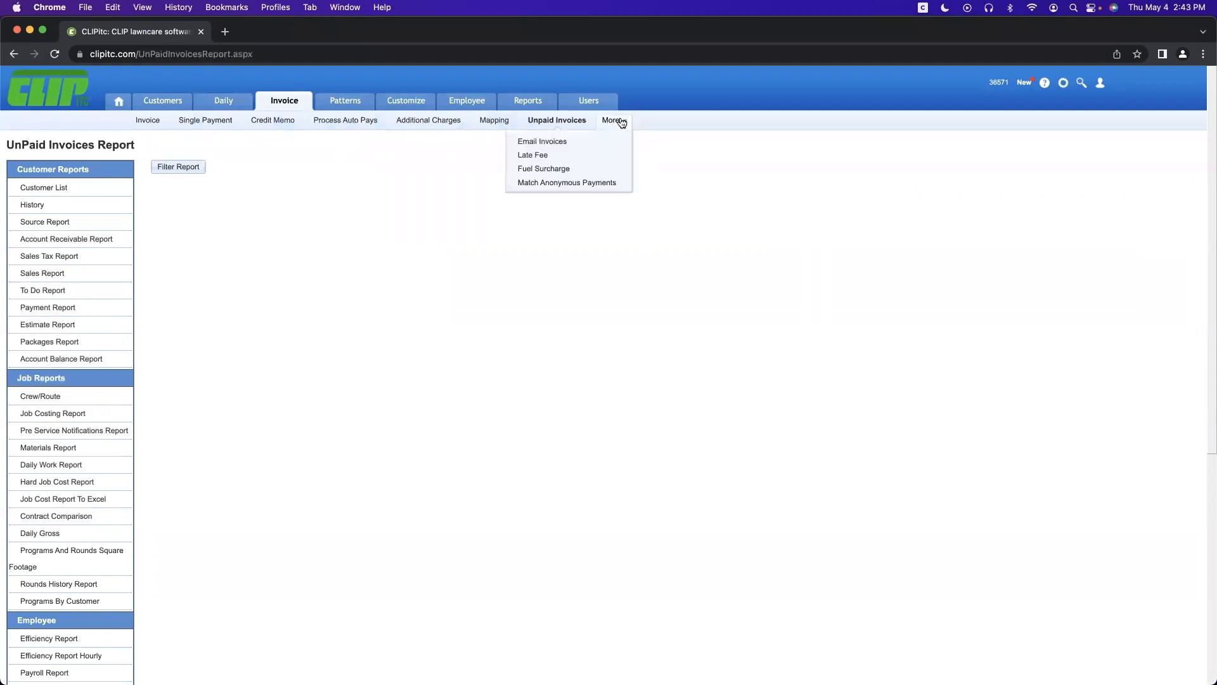
{"action": "left_click", "coordinate": [533, 156]}
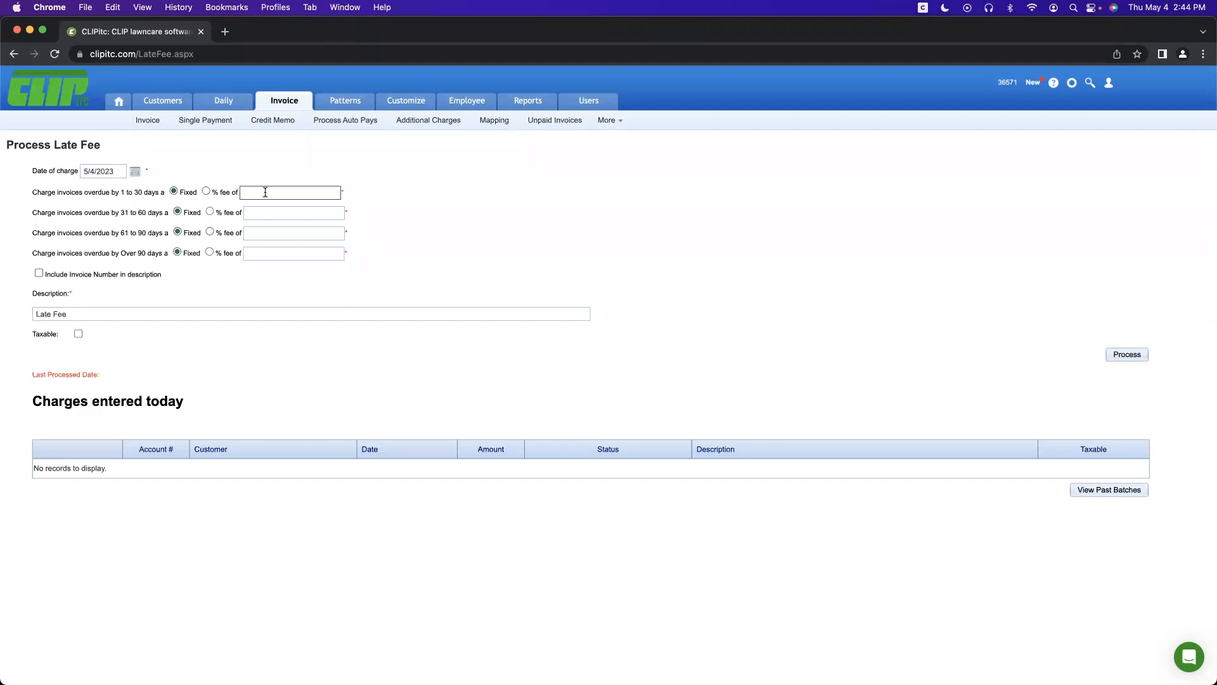
Step: Review the first employee's editable details and Pay Type choices, keeping Hourly, then open Customize
{"action": "left_click", "coordinate": [458, 107]}
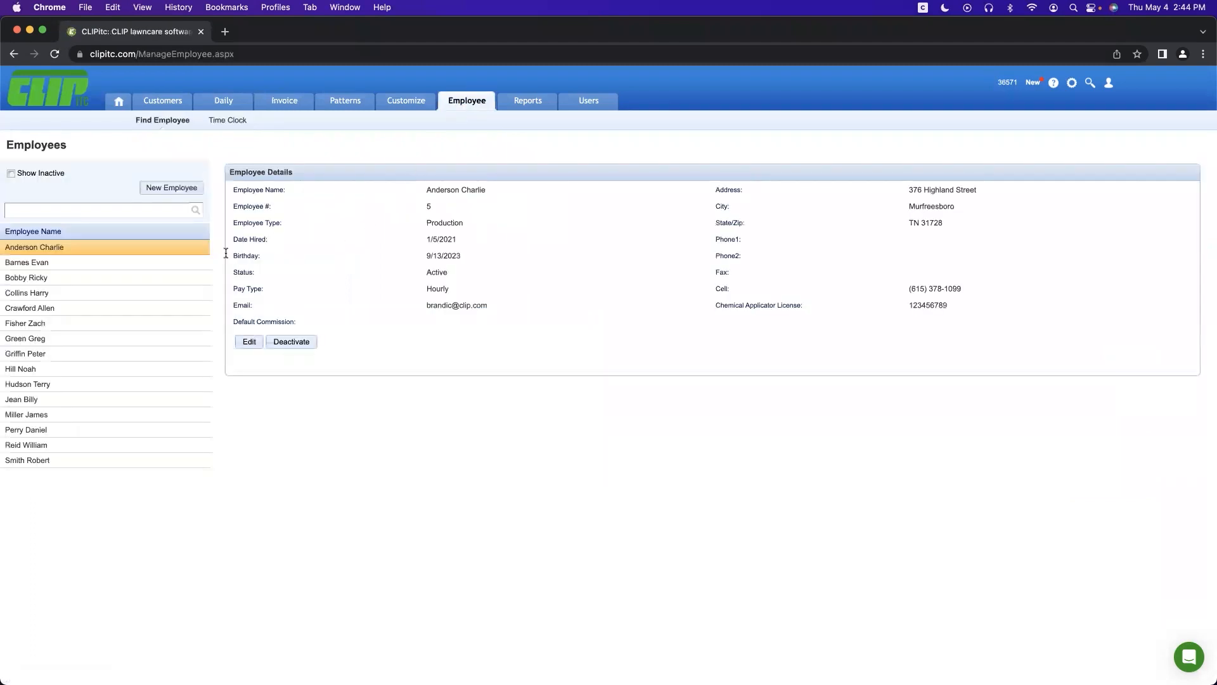
{"action": "left_click", "coordinate": [246, 342]}
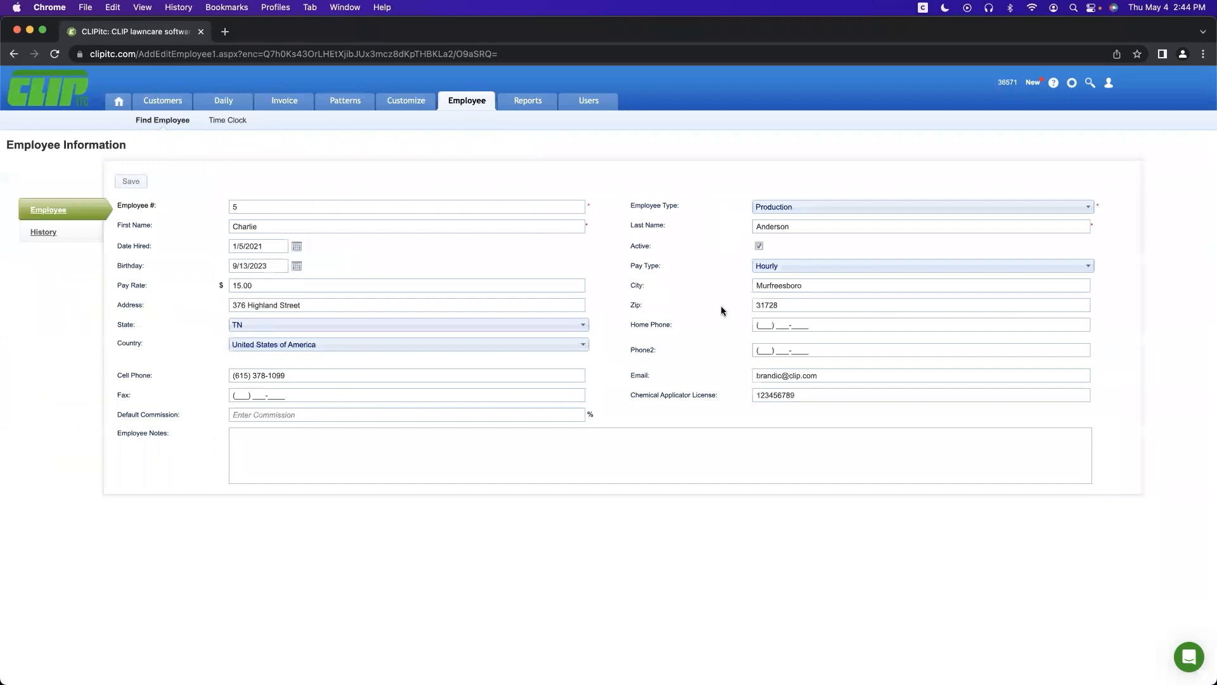
{"action": "left_click", "coordinate": [760, 264]}
{"action": "left_click", "coordinate": [678, 292]}
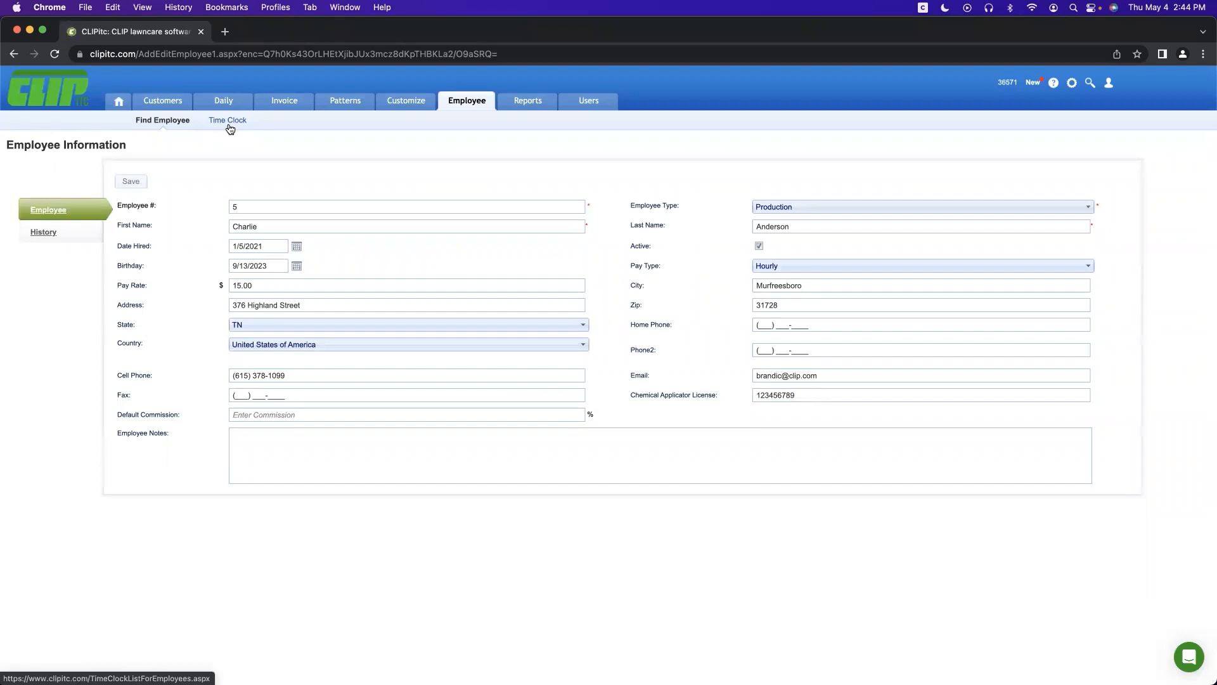
{"action": "left_click", "coordinate": [403, 104]}
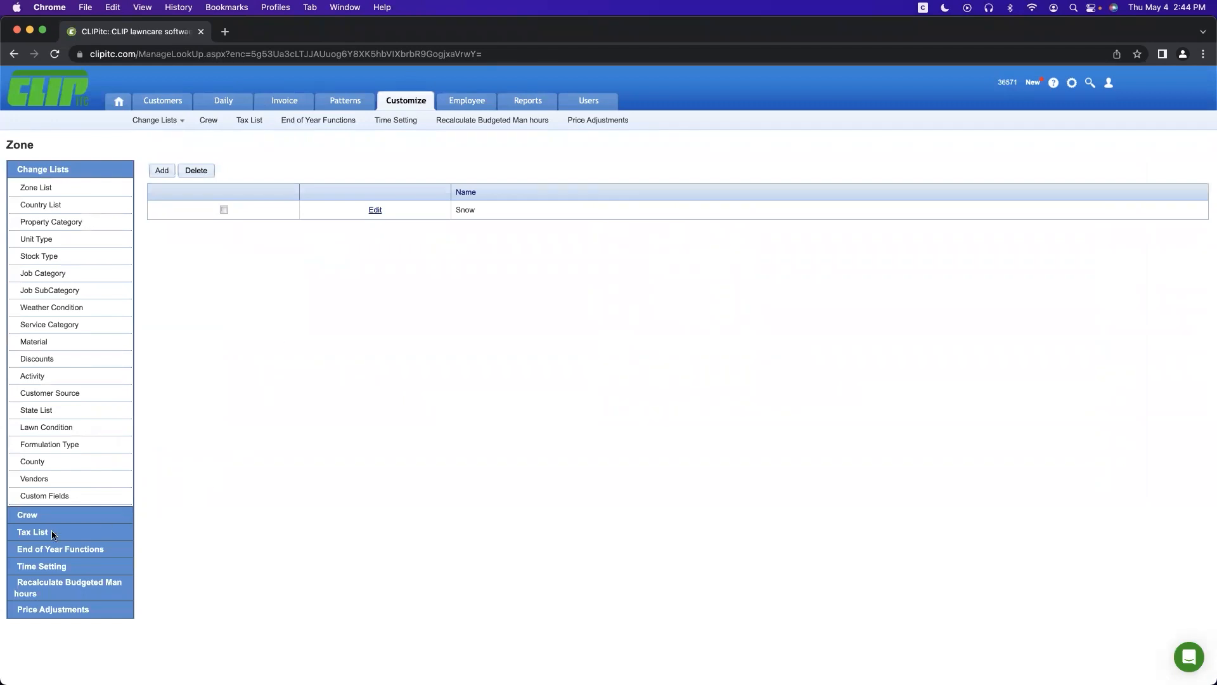
Step: Try a yellow-green map pin colour for crew 1, then close the crew editor unsaved
{"action": "left_click", "coordinate": [25, 517]}
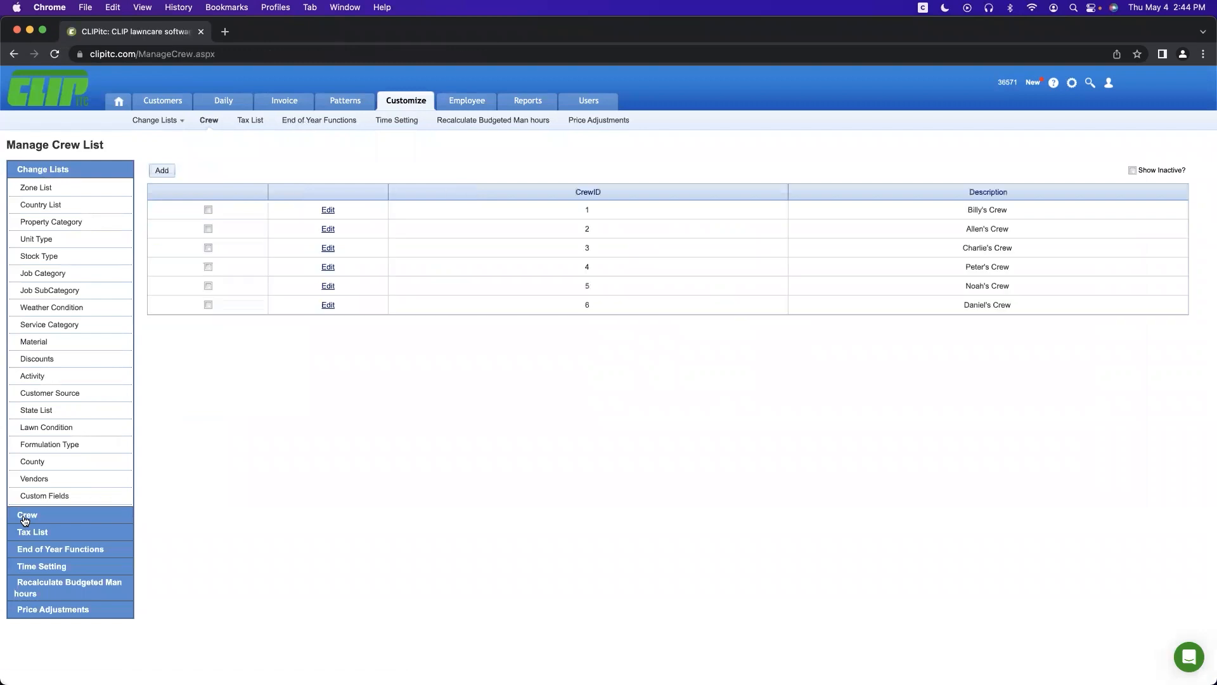
{"action": "left_click", "coordinate": [327, 211]}
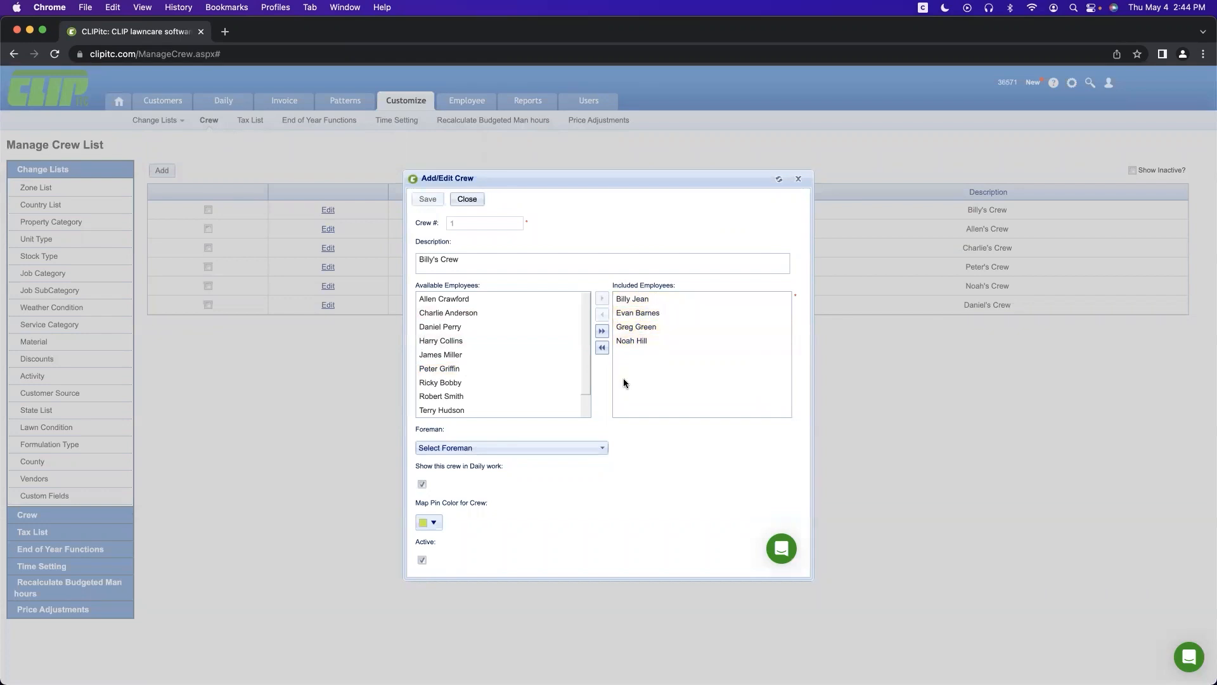
{"action": "left_click", "coordinate": [434, 523]}
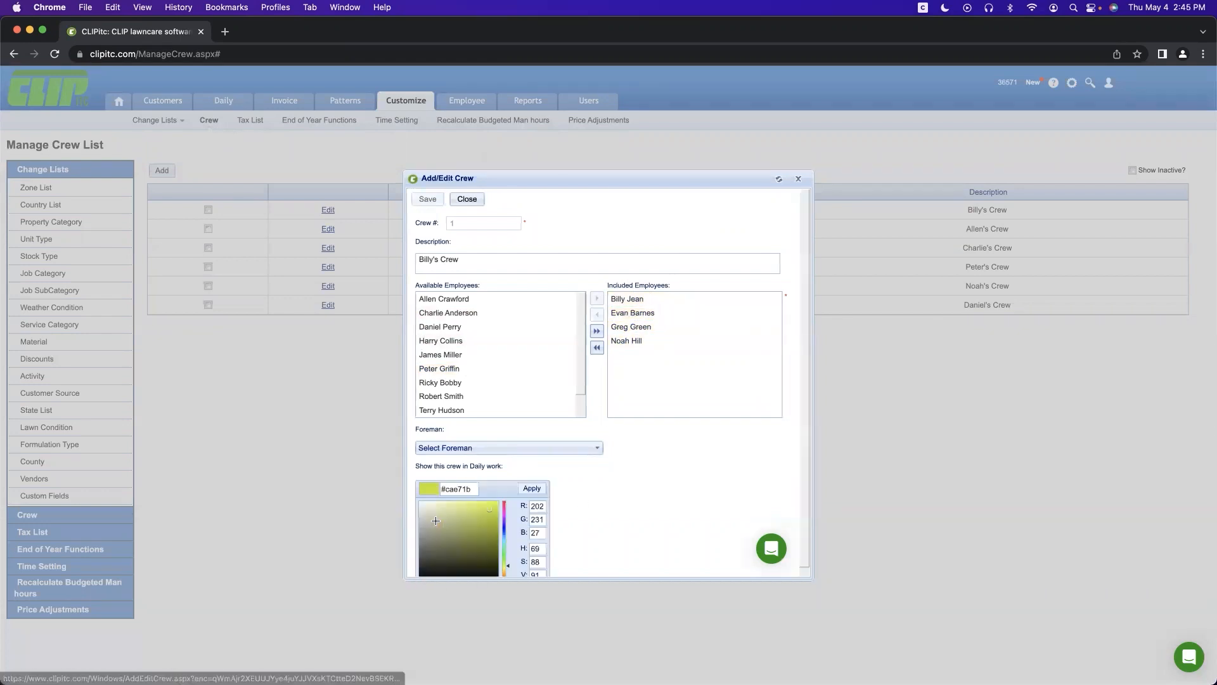
{"action": "left_click", "coordinate": [601, 478]}
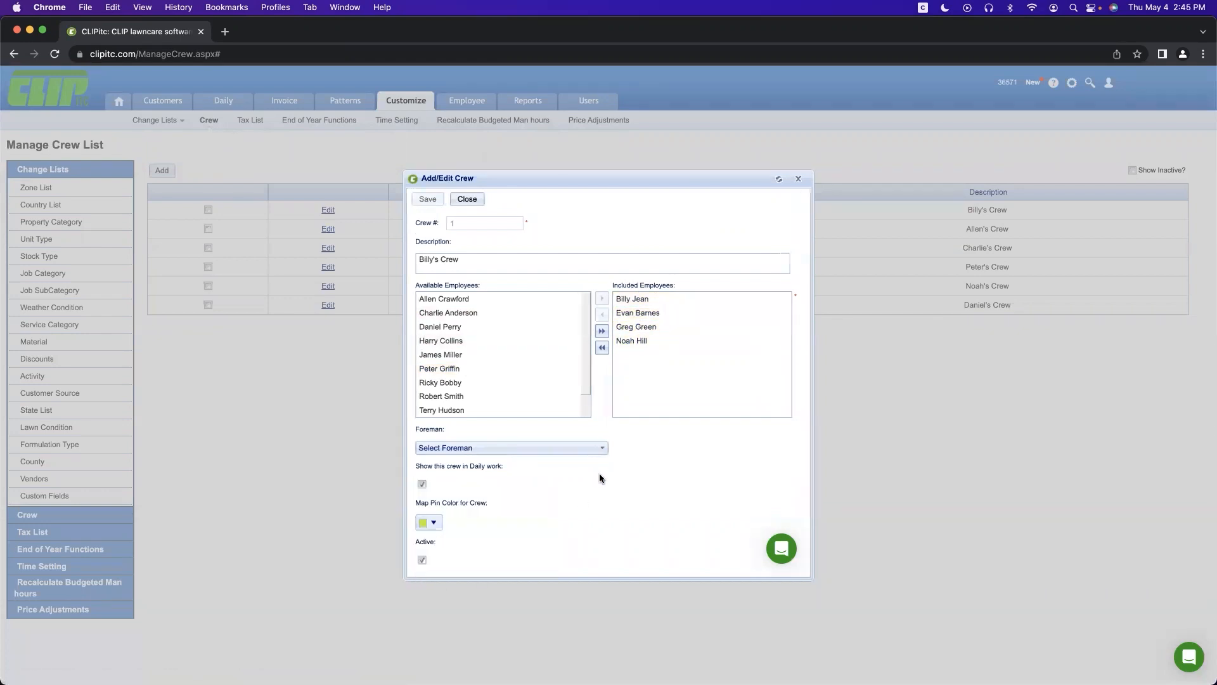
{"action": "left_click", "coordinate": [435, 521]}
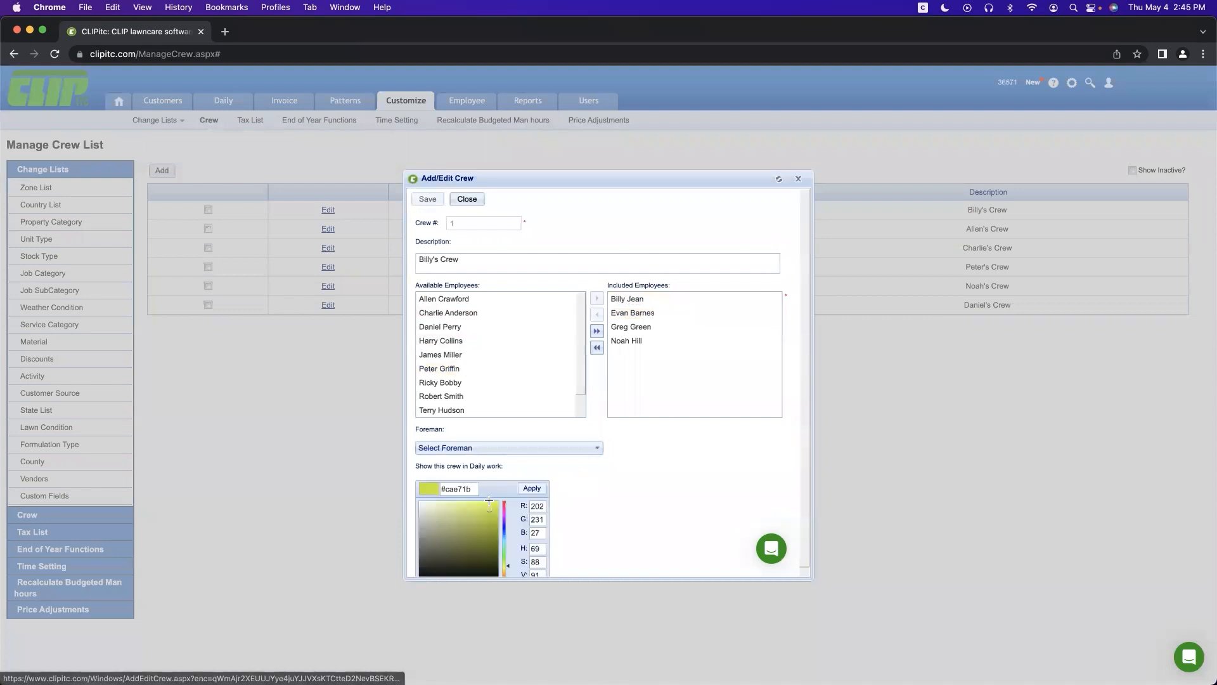
{"action": "left_click", "coordinate": [666, 506]}
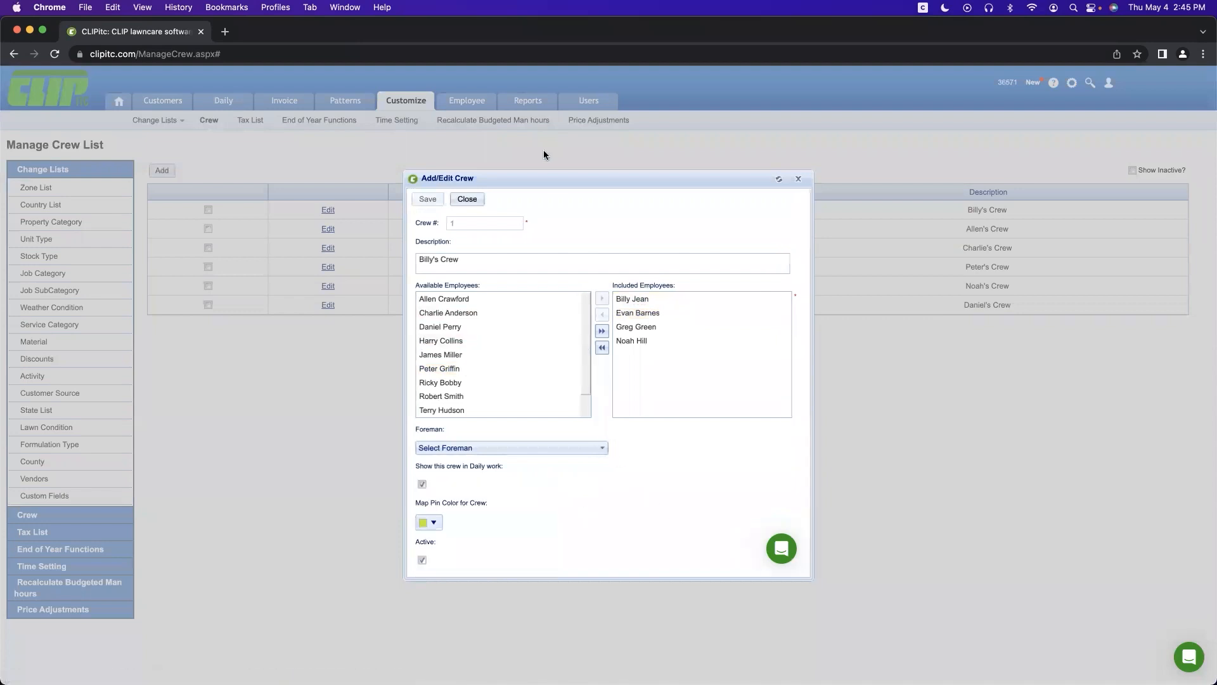
{"action": "left_click", "coordinate": [466, 198]}
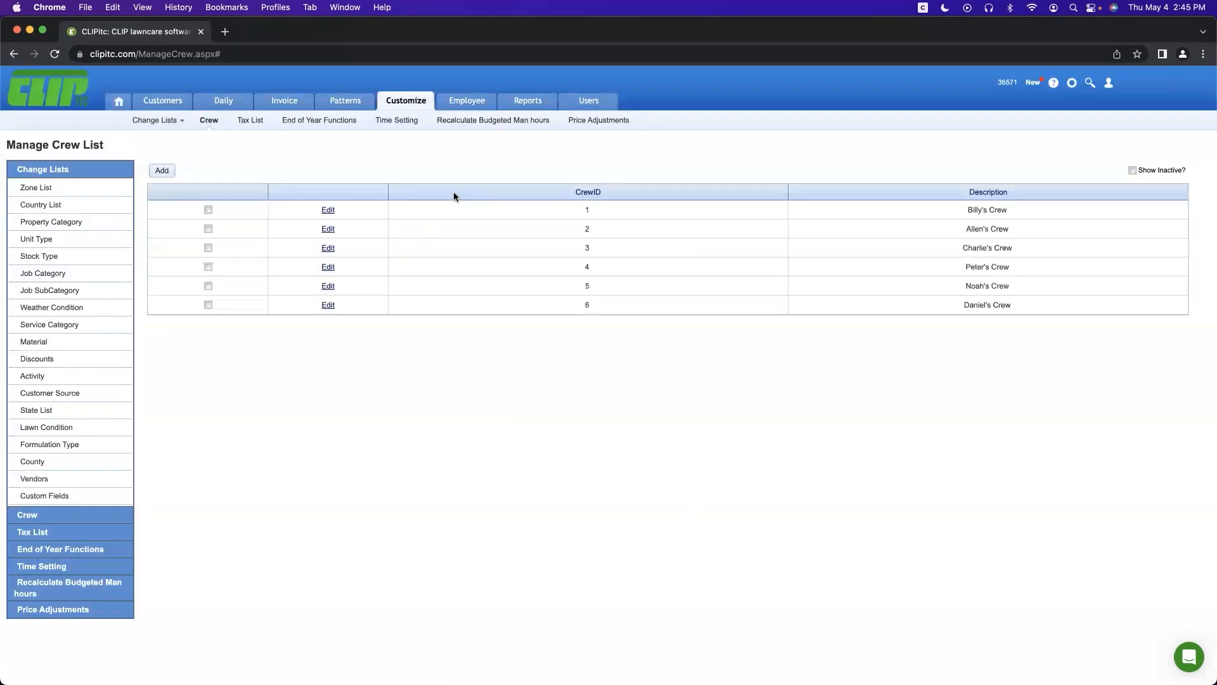
Step: Review the Pre-Emergent material's details and close them without saving
{"action": "left_click", "coordinate": [25, 346]}
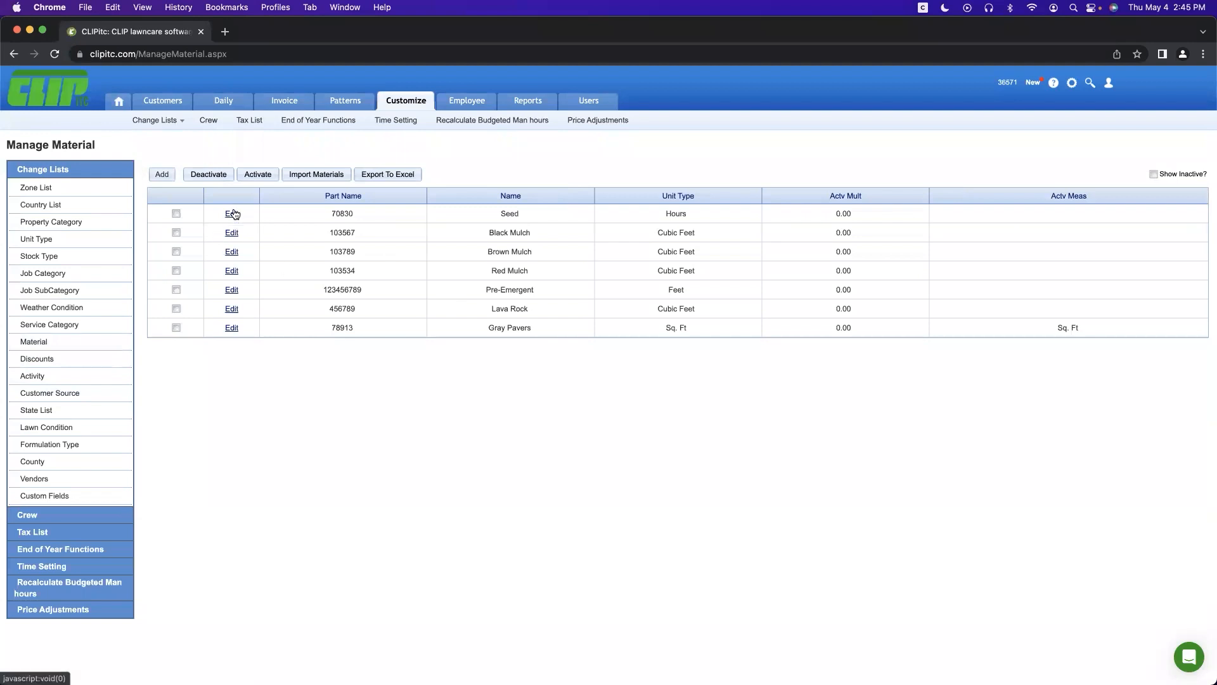
{"action": "left_click", "coordinate": [231, 291]}
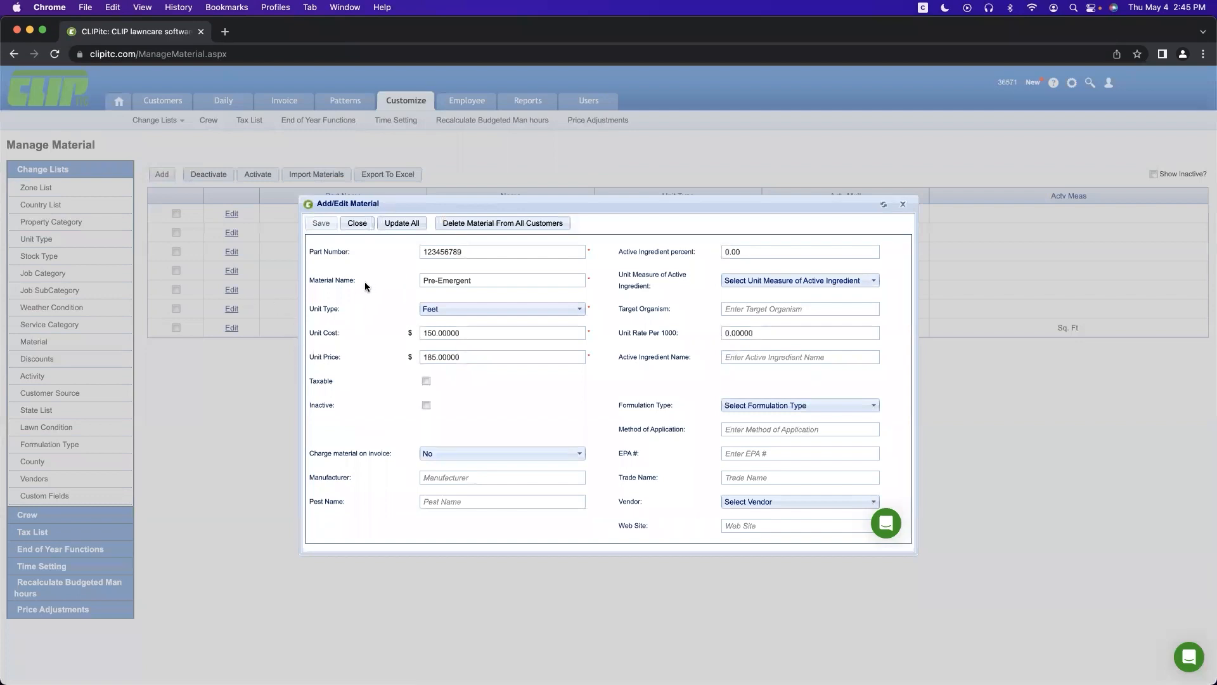
{"action": "left_click", "coordinate": [356, 225]}
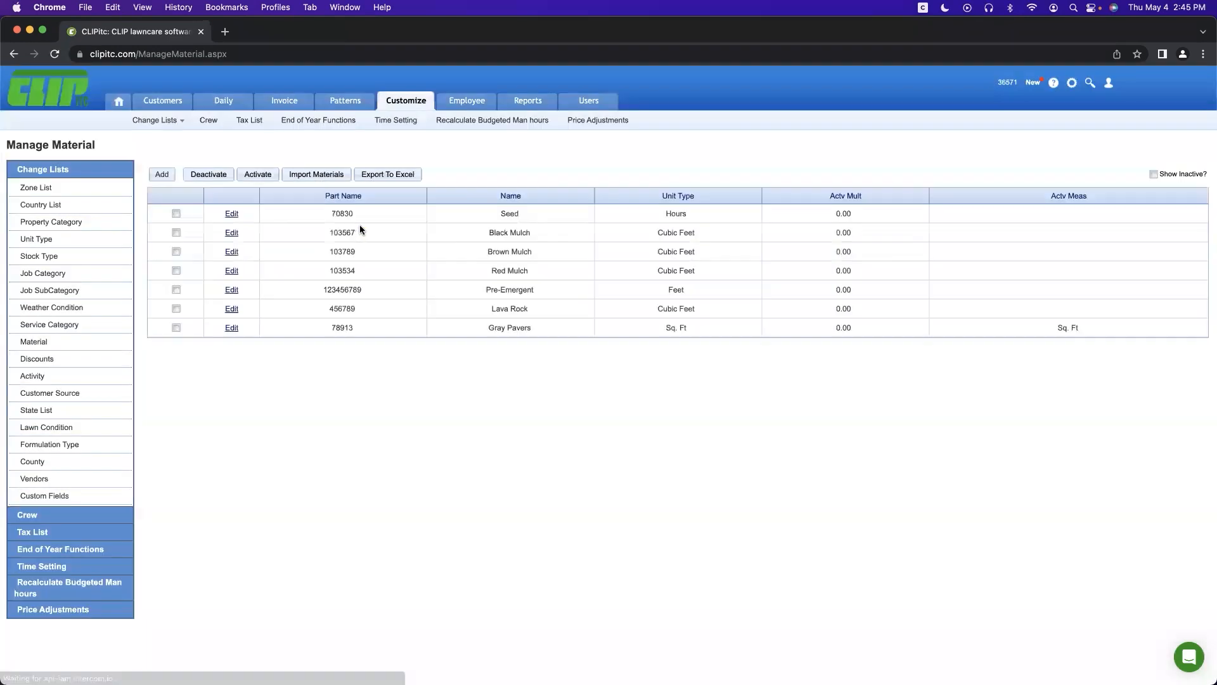
{"action": "left_click", "coordinate": [514, 105]}
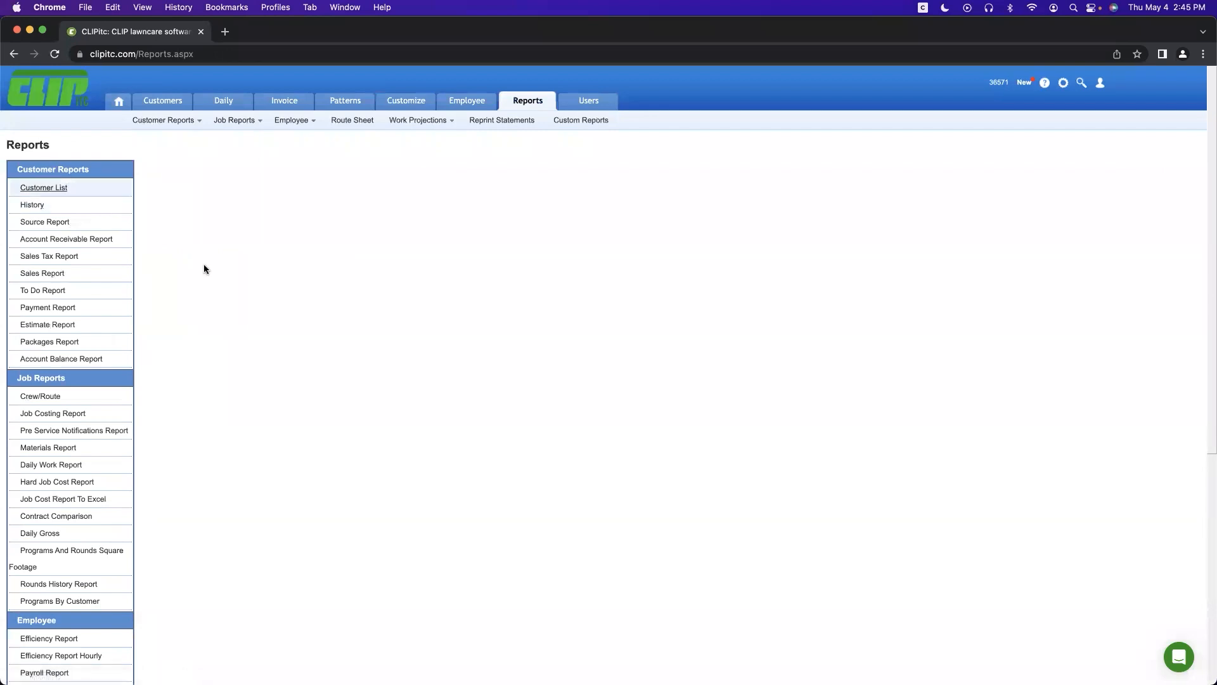
{"action": "scroll", "coordinate": [162, 409], "scroll_direction": "down", "scroll_amount": 5}
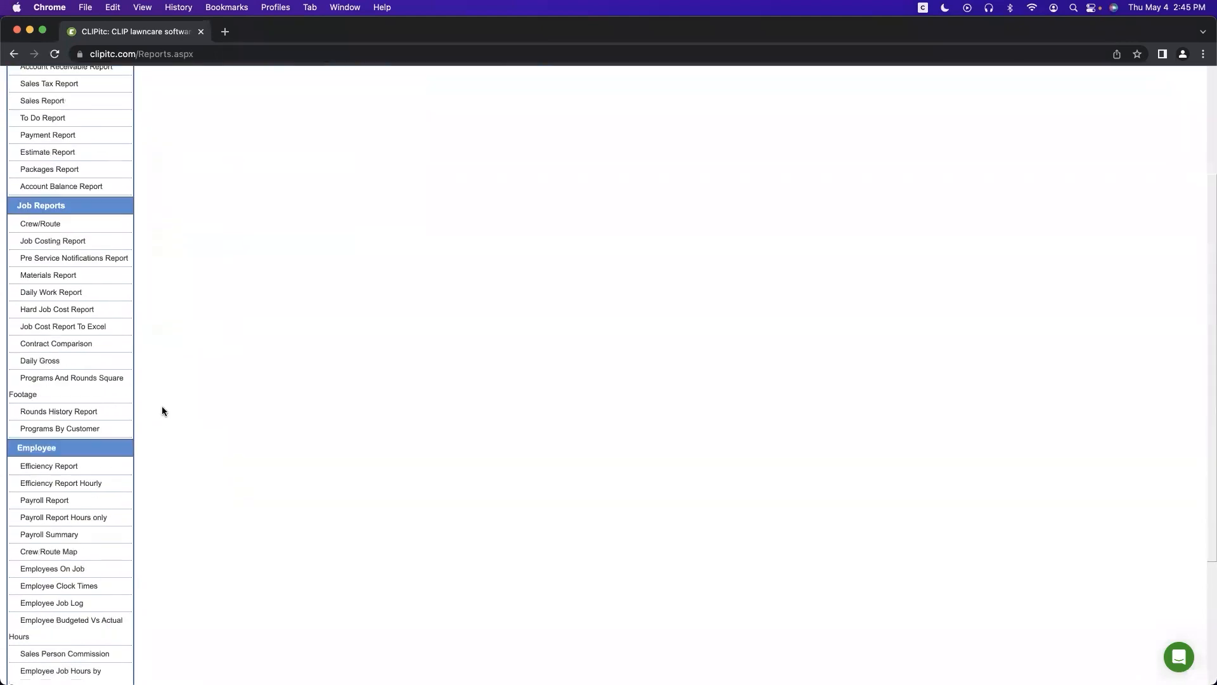
{"action": "scroll", "coordinate": [158, 428], "scroll_direction": "down", "scroll_amount": 6}
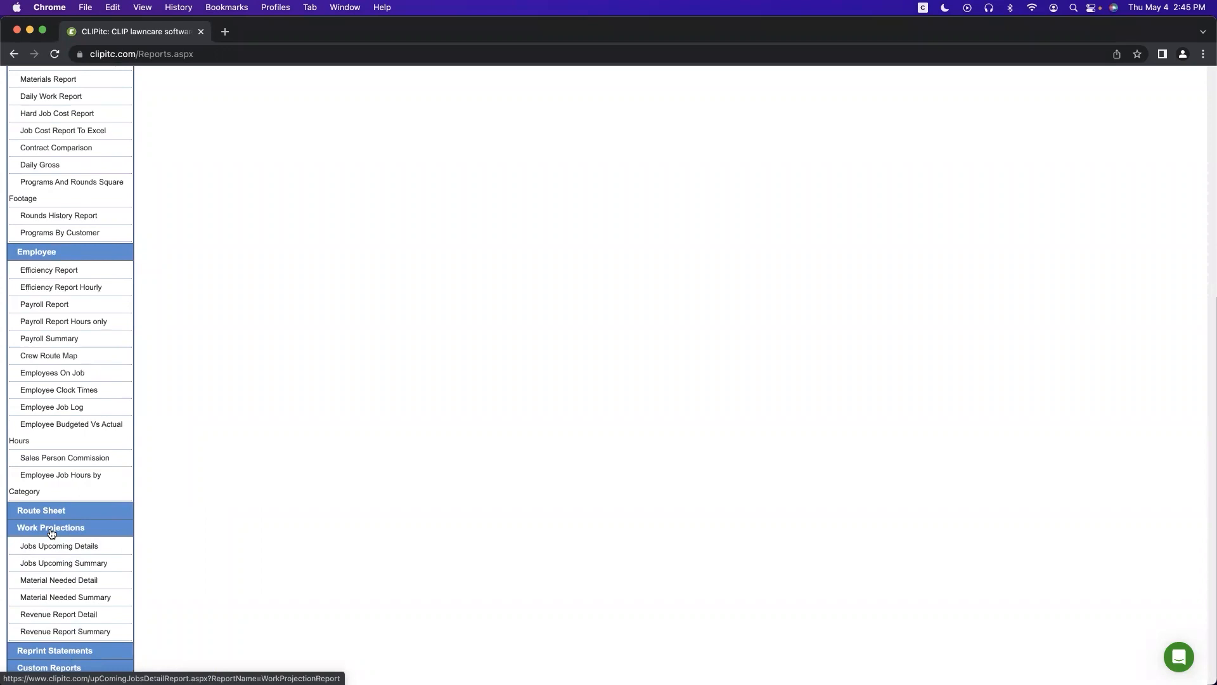
{"action": "scroll", "coordinate": [67, 526], "scroll_direction": "up", "scroll_amount": 5}
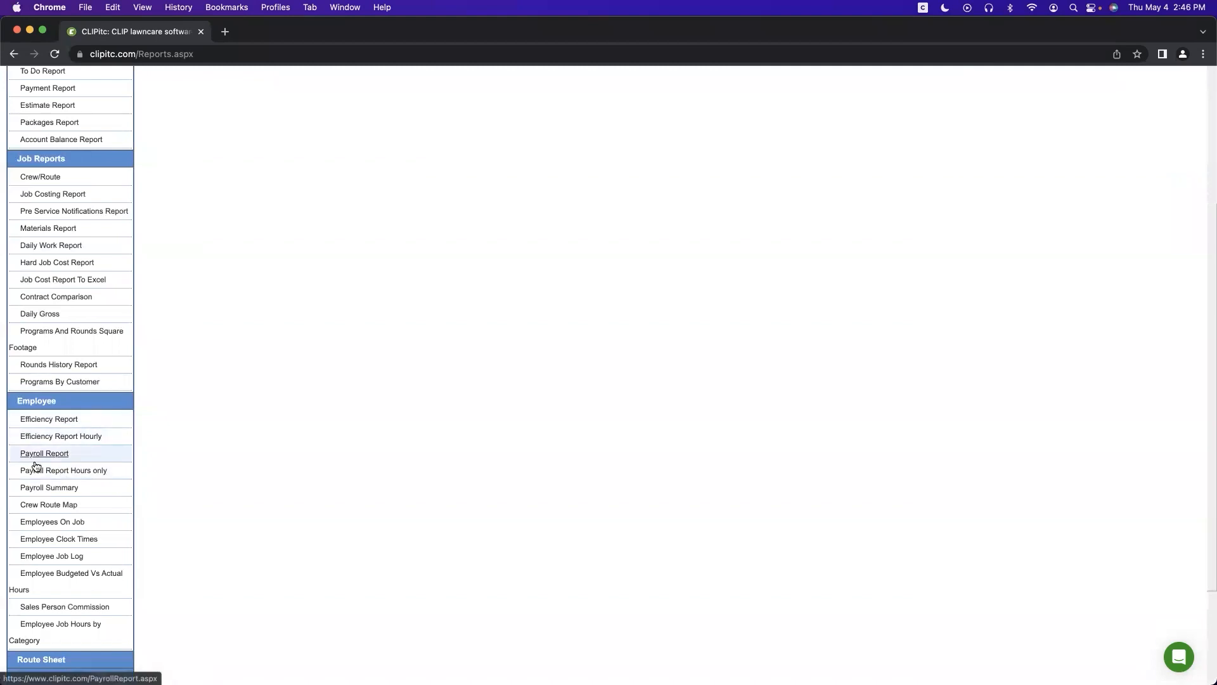
{"action": "scroll", "coordinate": [80, 574], "scroll_direction": "up", "scroll_amount": 1}
{"action": "scroll", "coordinate": [80, 573], "scroll_direction": "up", "scroll_amount": 5}
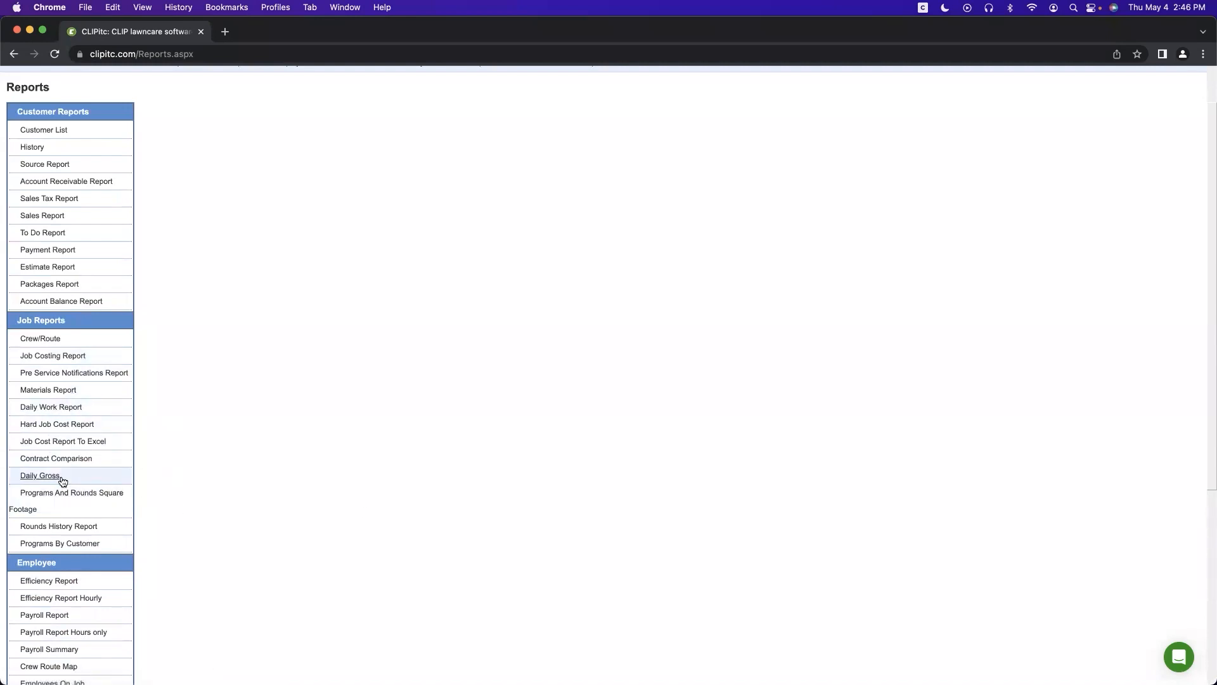
{"action": "scroll", "coordinate": [196, 489], "scroll_direction": "up", "scroll_amount": 2}
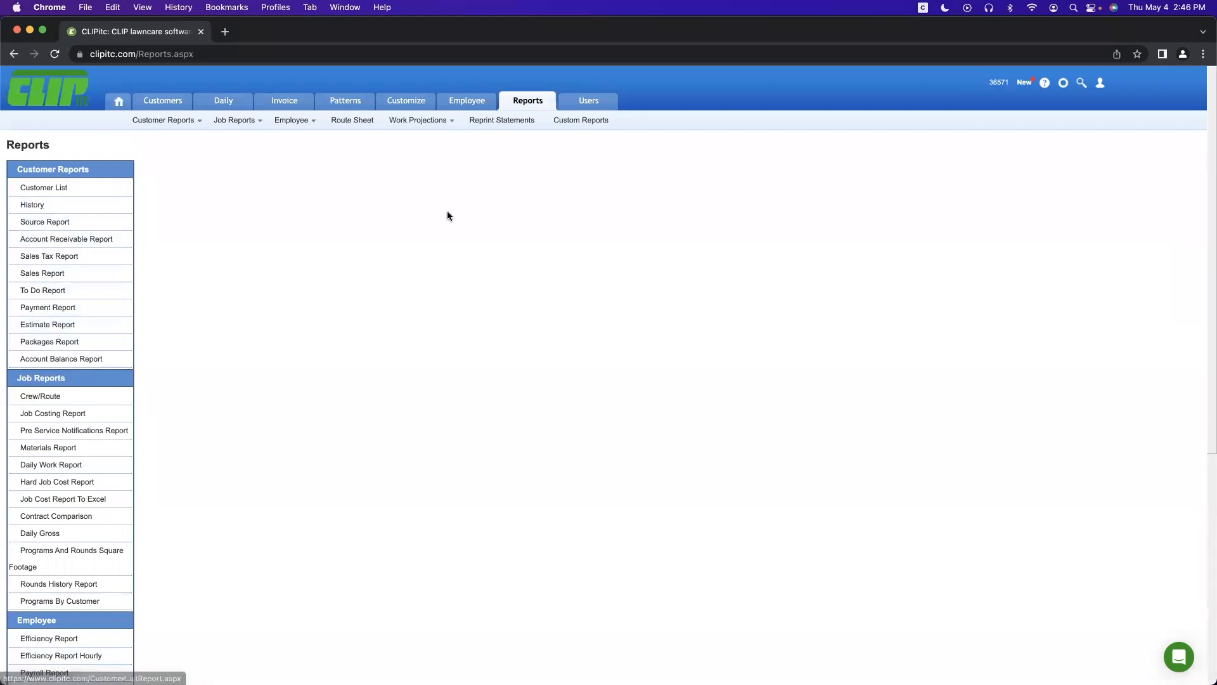
Step: Review the first user's Customers, Marketing/Emails and Daily permissions, then close the form without saving
{"action": "left_click", "coordinate": [587, 103]}
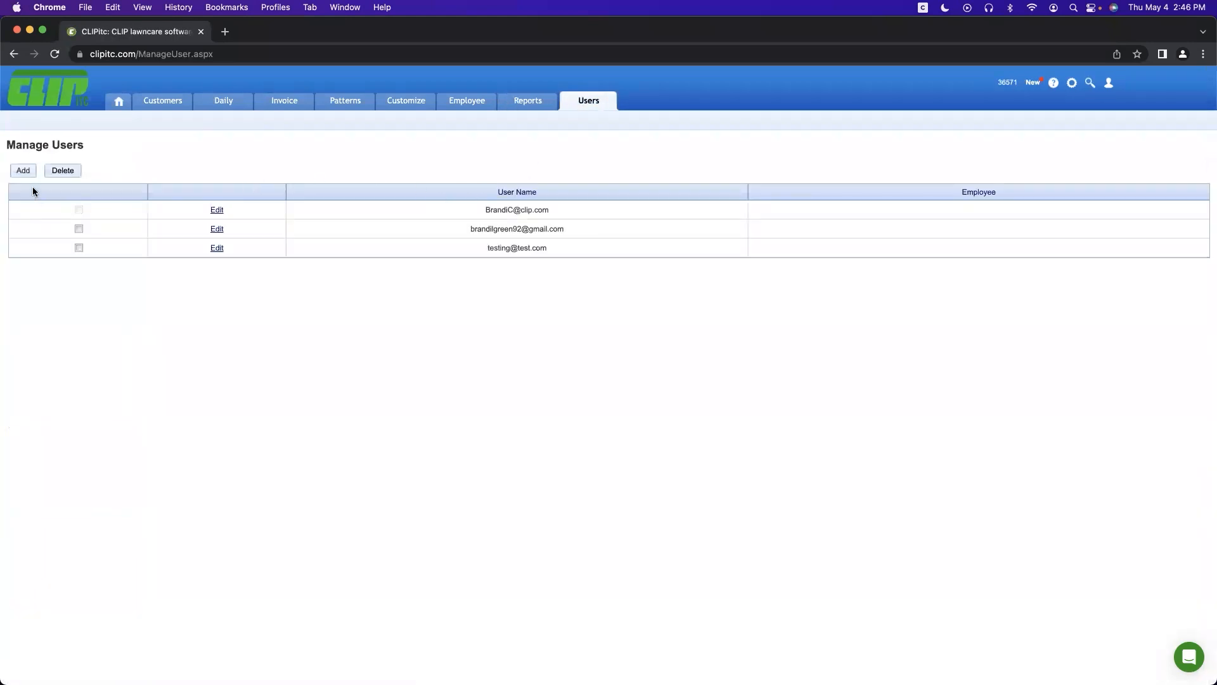
{"action": "left_click", "coordinate": [216, 210]}
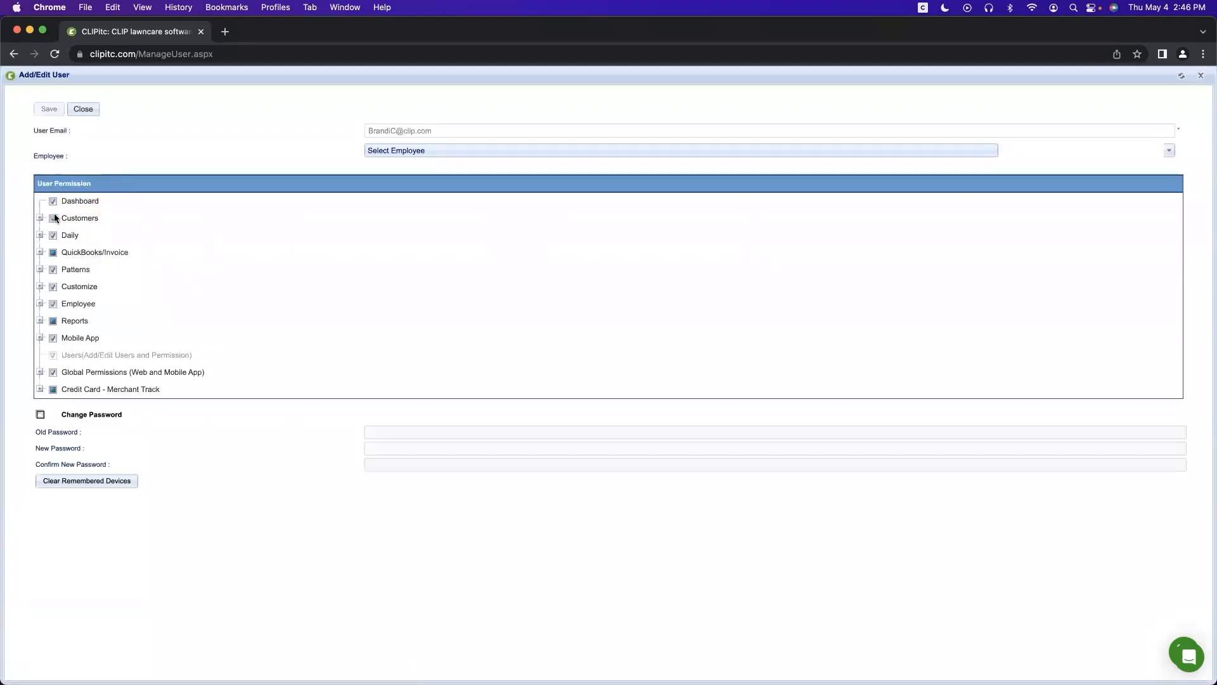
{"action": "left_click", "coordinate": [40, 218]}
{"action": "left_click", "coordinate": [52, 270]}
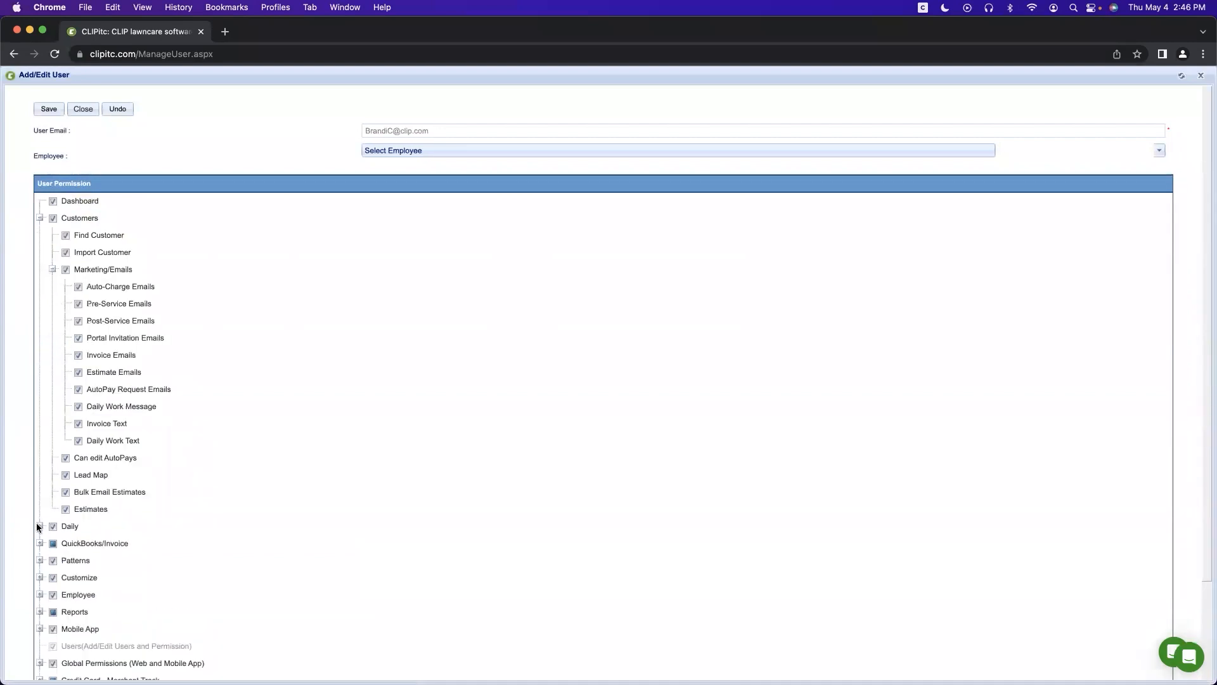
{"action": "left_click", "coordinate": [38, 526]}
{"action": "scroll", "coordinate": [41, 527], "scroll_direction": "down", "scroll_amount": 1}
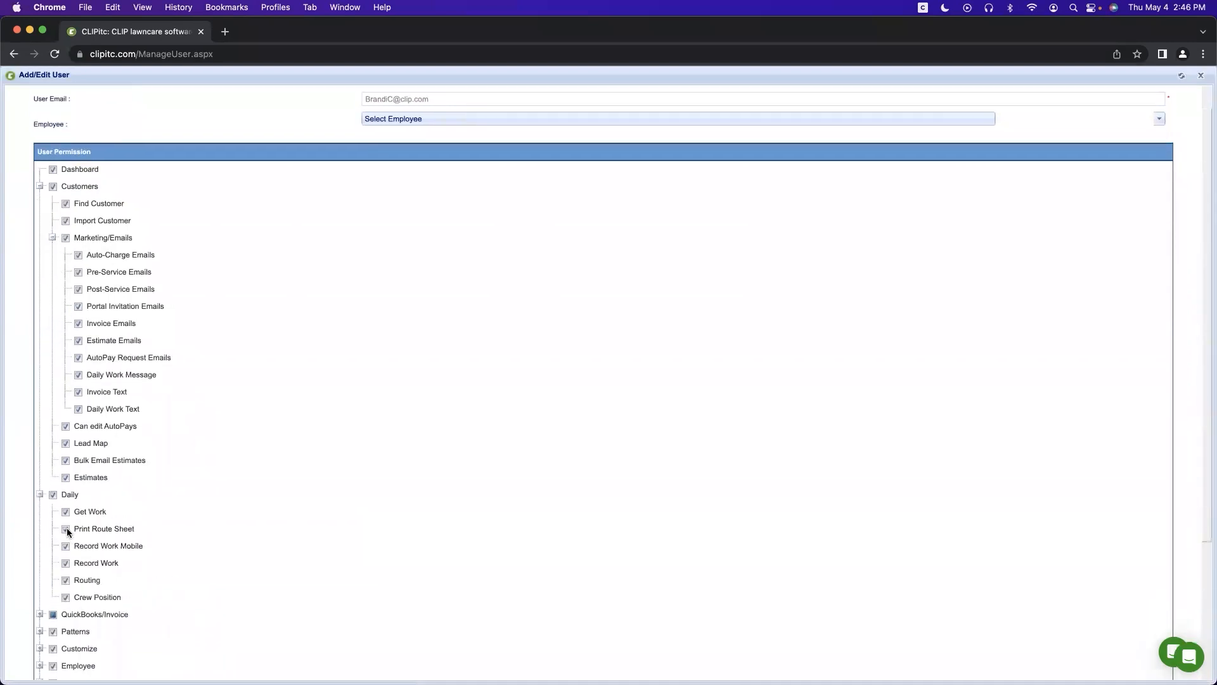
{"action": "scroll", "coordinate": [66, 527], "scroll_direction": "down", "scroll_amount": 5}
{"action": "scroll", "coordinate": [63, 355], "scroll_direction": "up", "scroll_amount": 10}
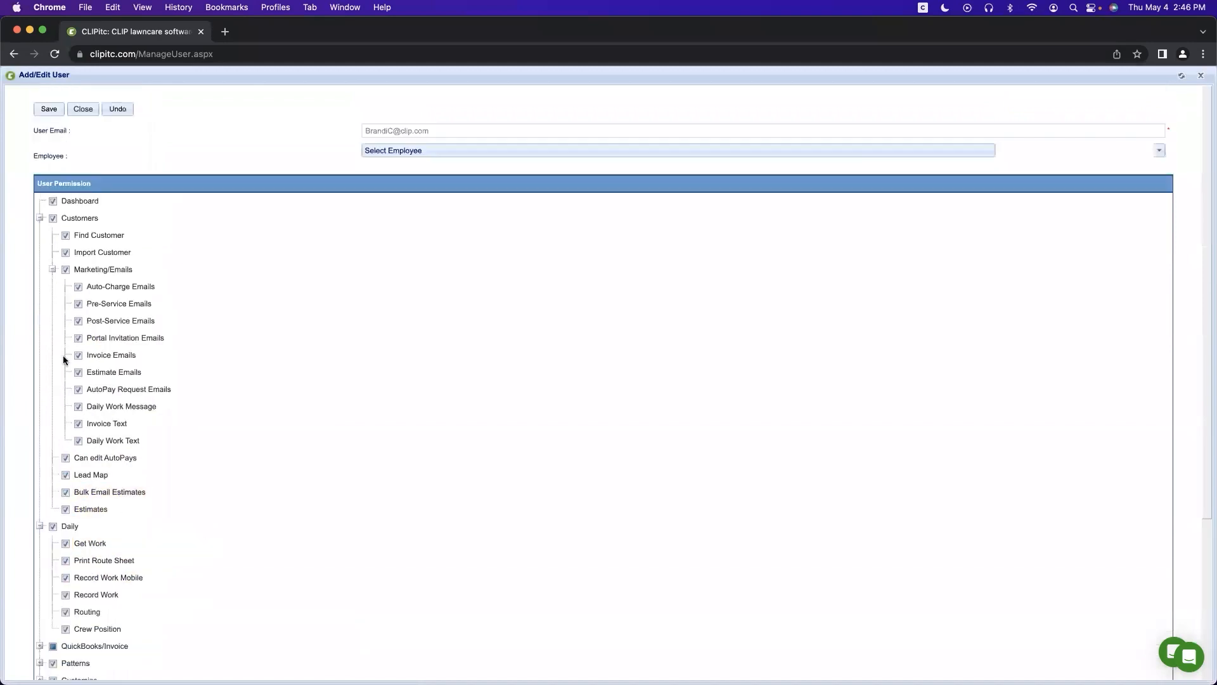
{"action": "left_click", "coordinate": [82, 105]}
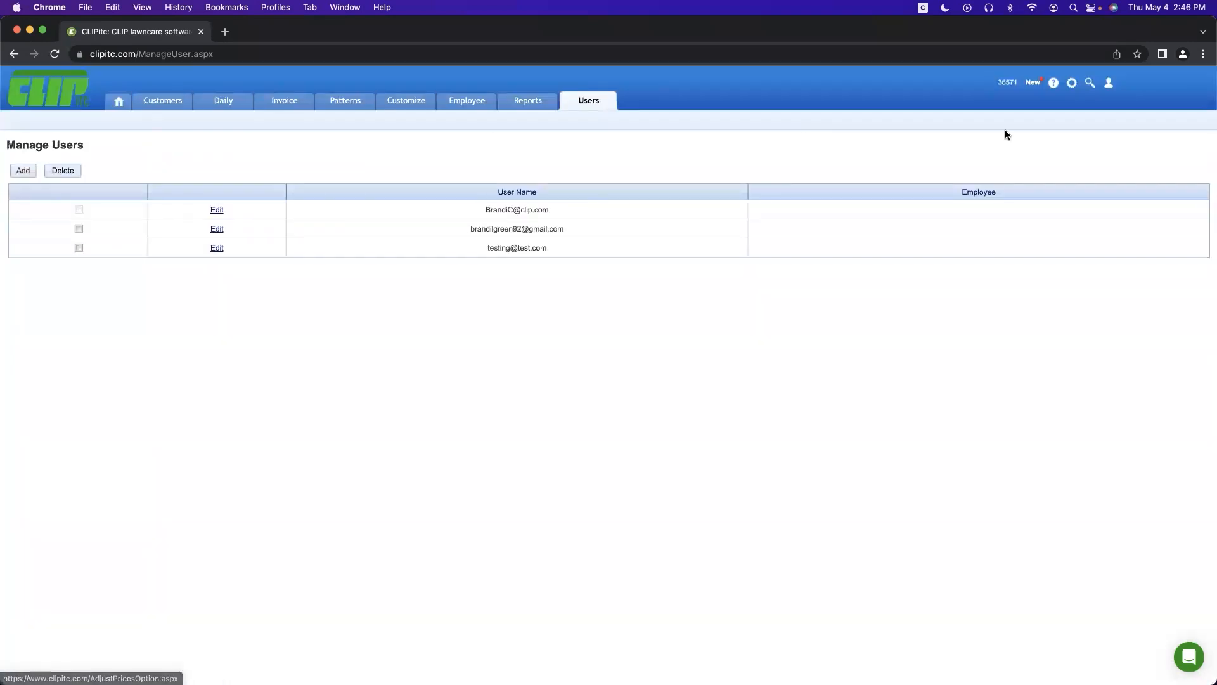
Step: In settings, check the theme options keeping Classic, and open the company info for editing
{"action": "left_click", "coordinate": [1073, 85]}
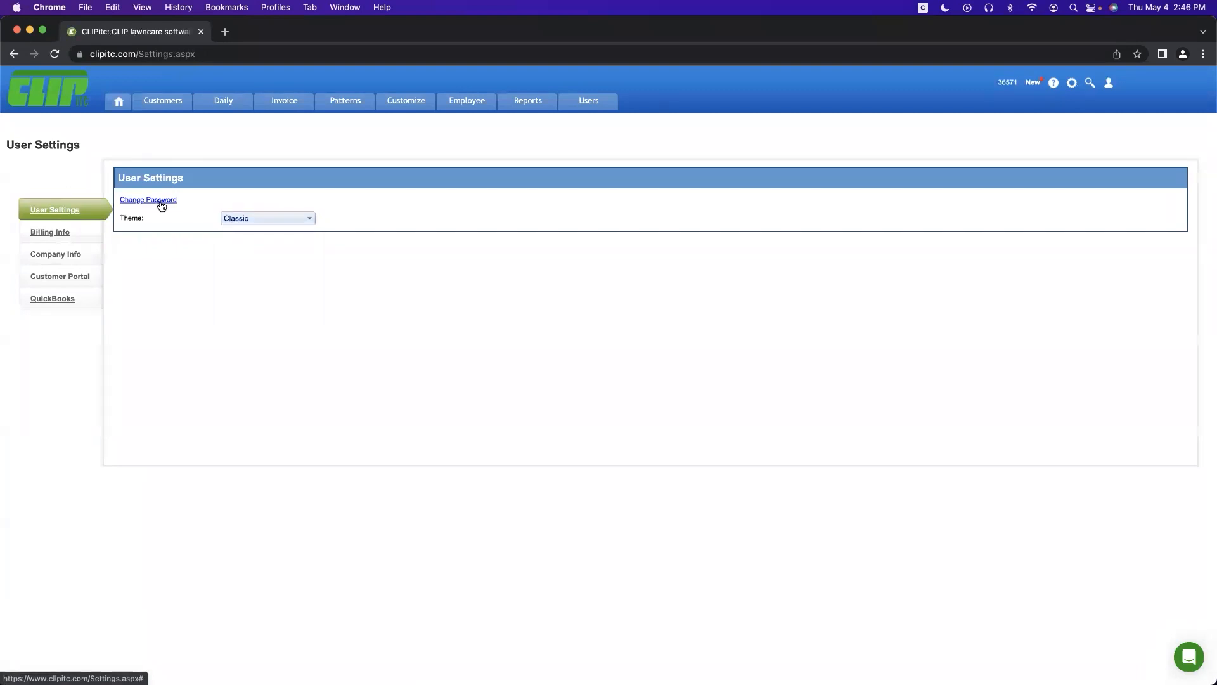
{"action": "left_click", "coordinate": [258, 216]}
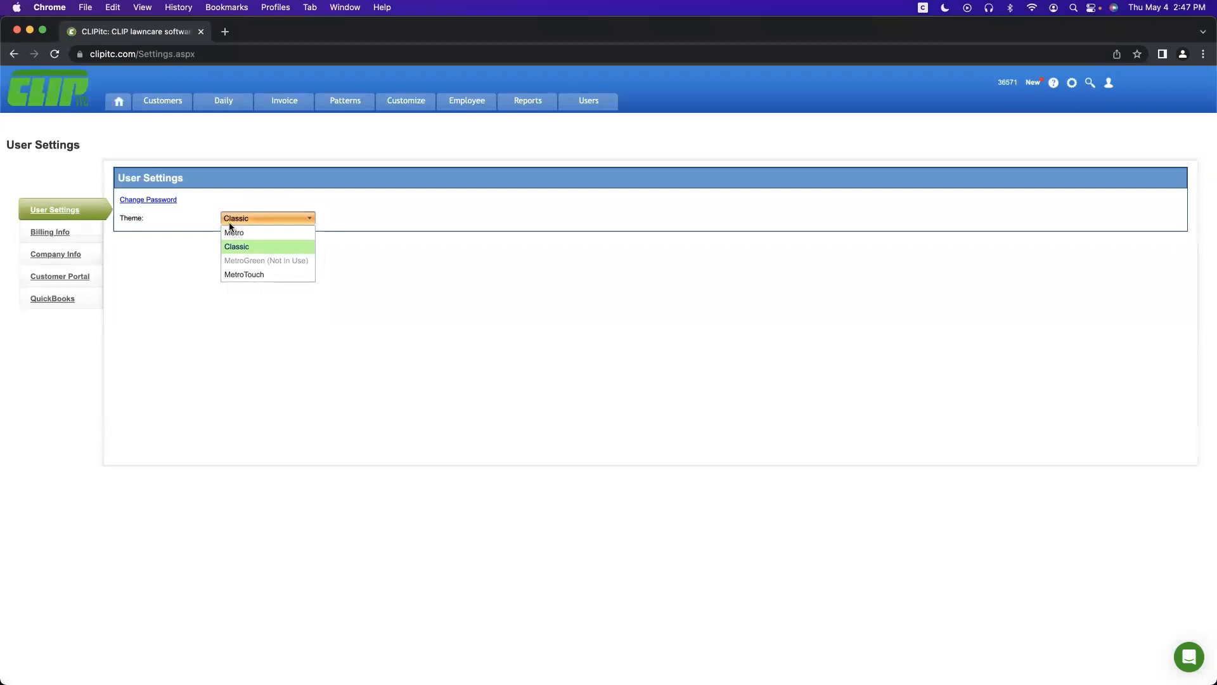
{"action": "left_click", "coordinate": [185, 227]}
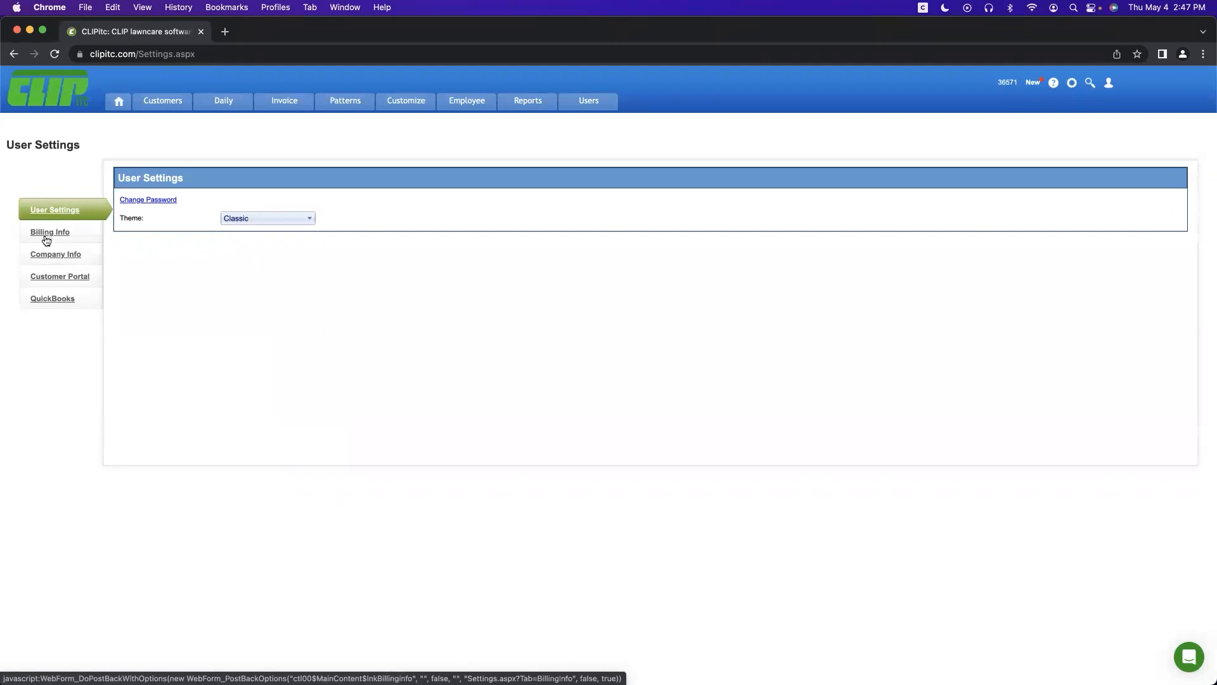
{"action": "left_click", "coordinate": [48, 259]}
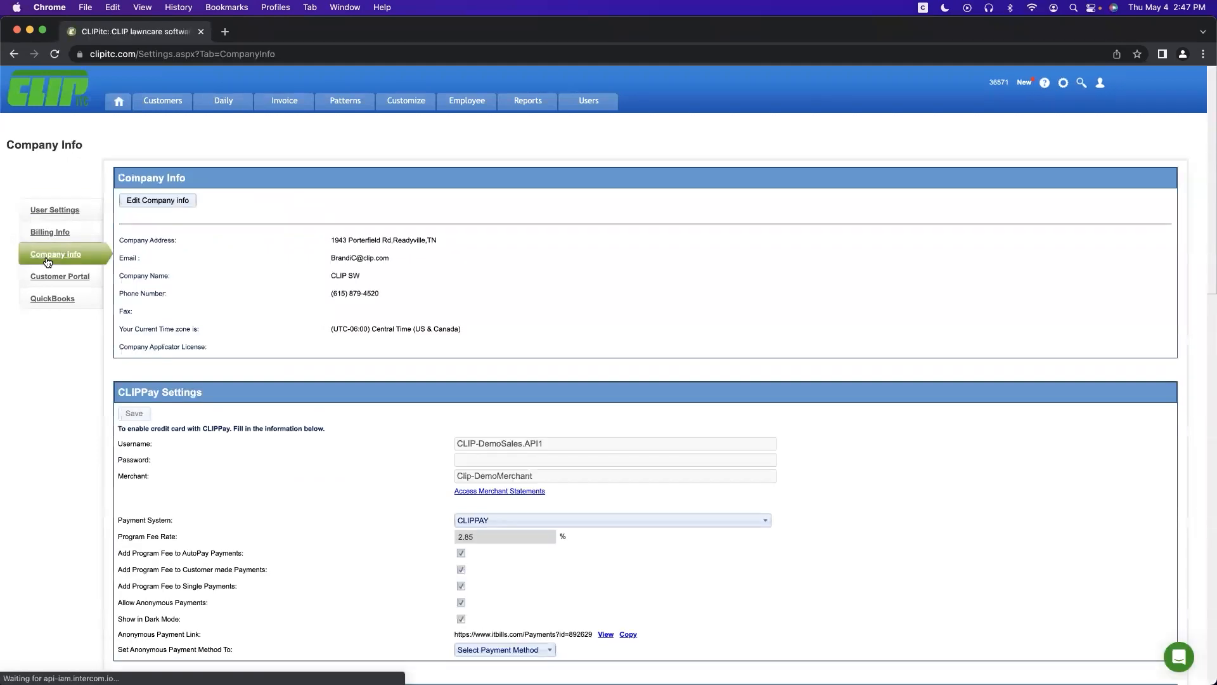
{"action": "left_click", "coordinate": [170, 206]}
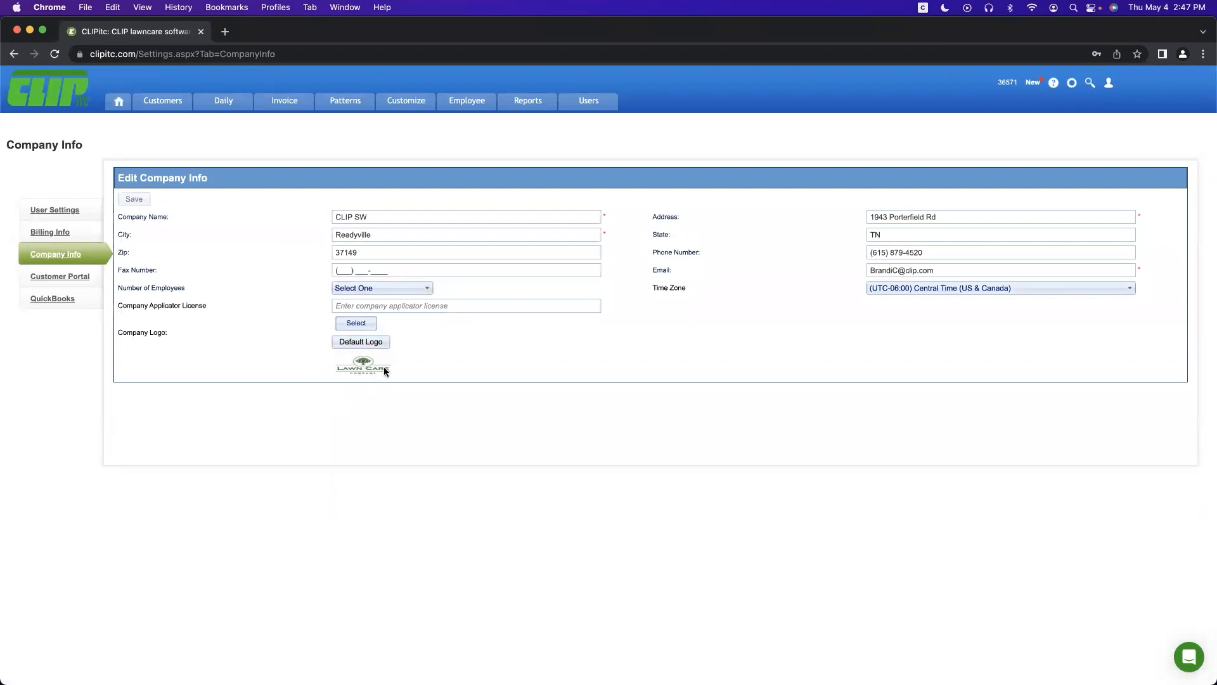
Step: Look over the Customer Portal and QuickBooks settings, then return to the Dashboard
{"action": "left_click", "coordinate": [46, 277]}
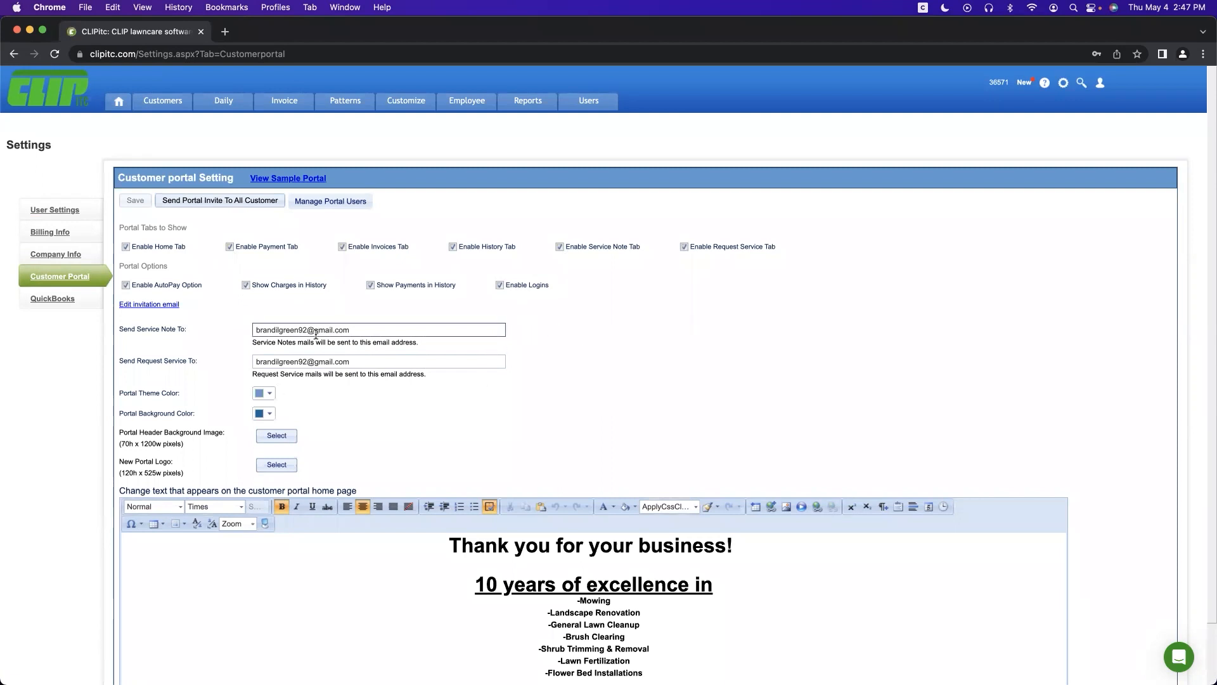
{"action": "left_click", "coordinate": [43, 303]}
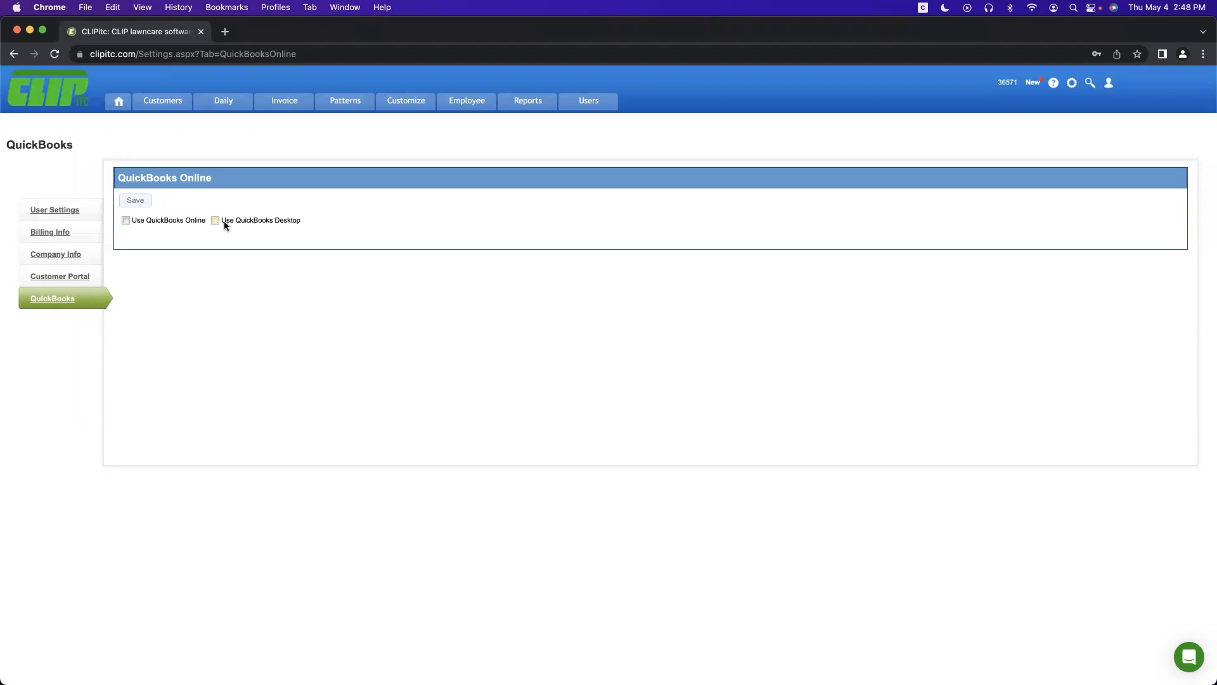
{"action": "left_click", "coordinate": [120, 105]}
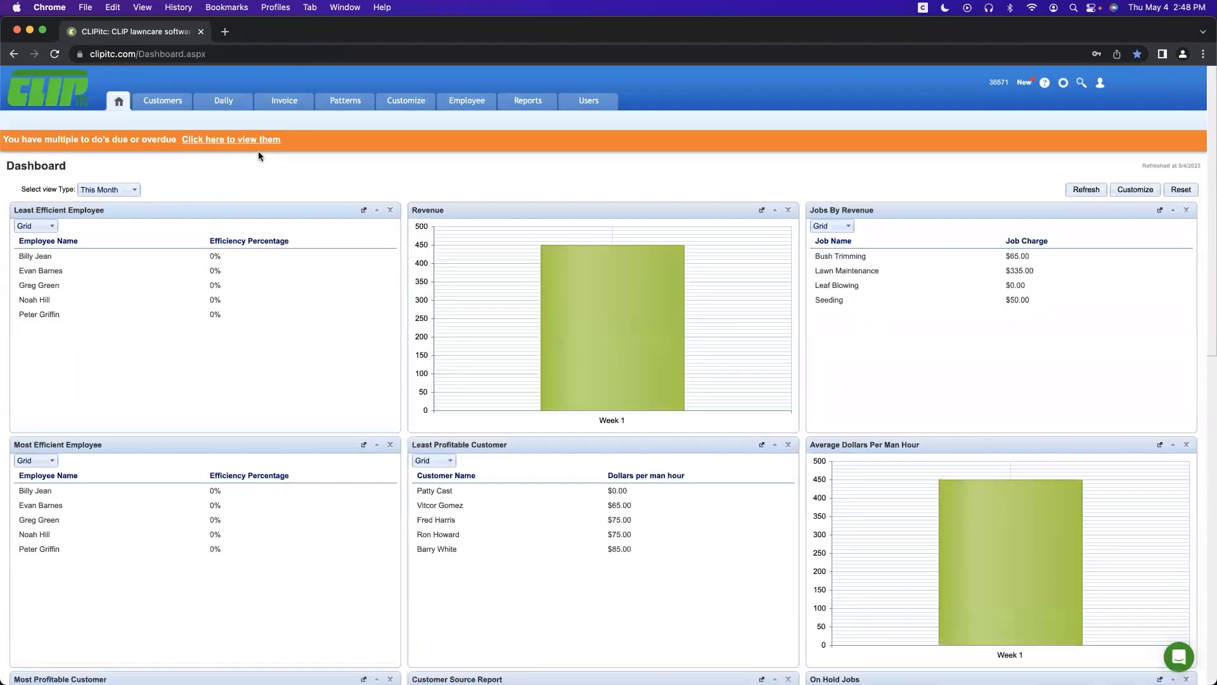